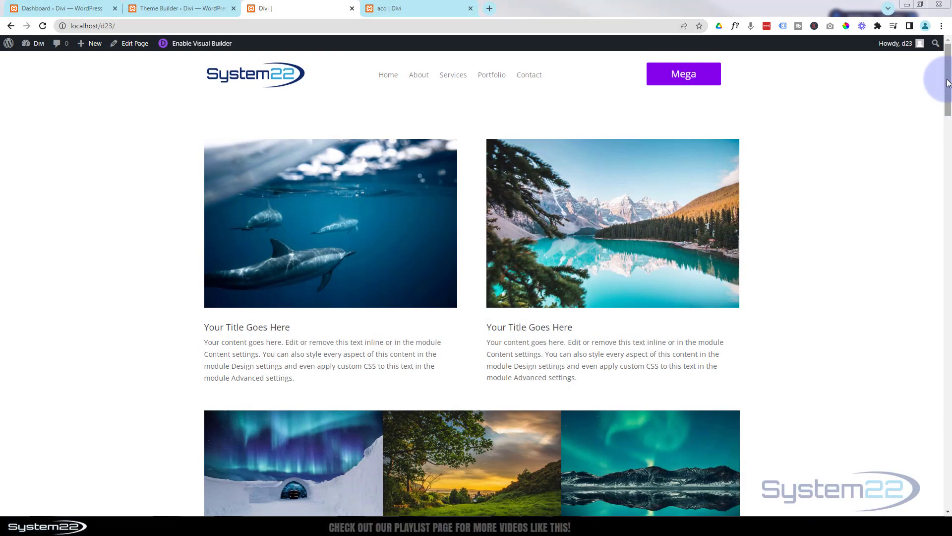
Scroll down the d23 page now open in the Divi Visual Builder.
{"action": "left_click_drag", "start_coordinate": [947, 82], "coordinate": [946, 280]}
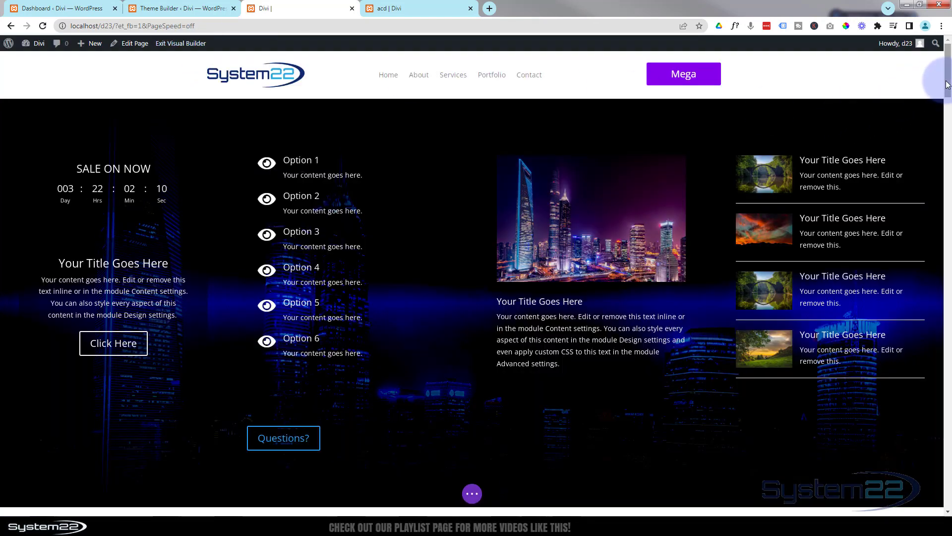
Insert a new Regular section containing a two-column row.
{"action": "left_click_drag", "start_coordinate": [948, 99], "coordinate": [949, 221]}
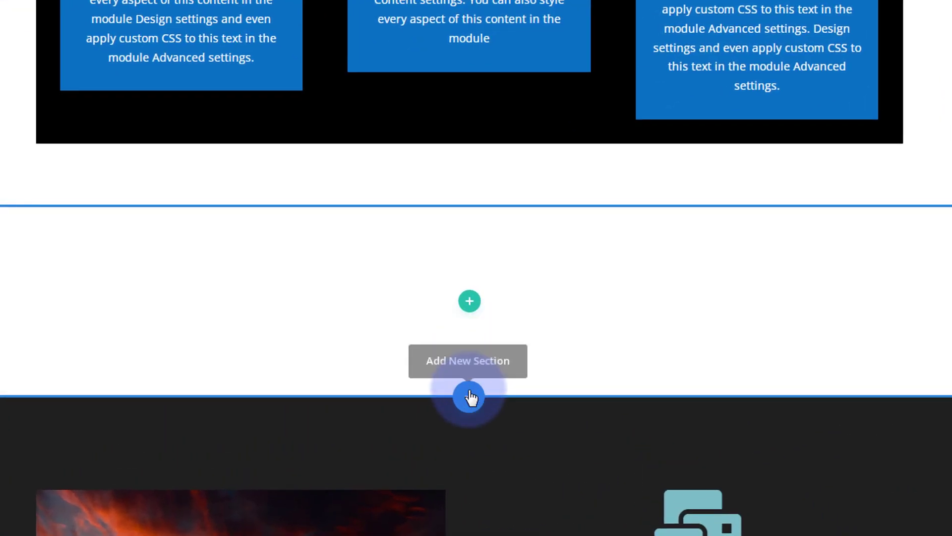
{"action": "left_click", "coordinate": [469, 397]}
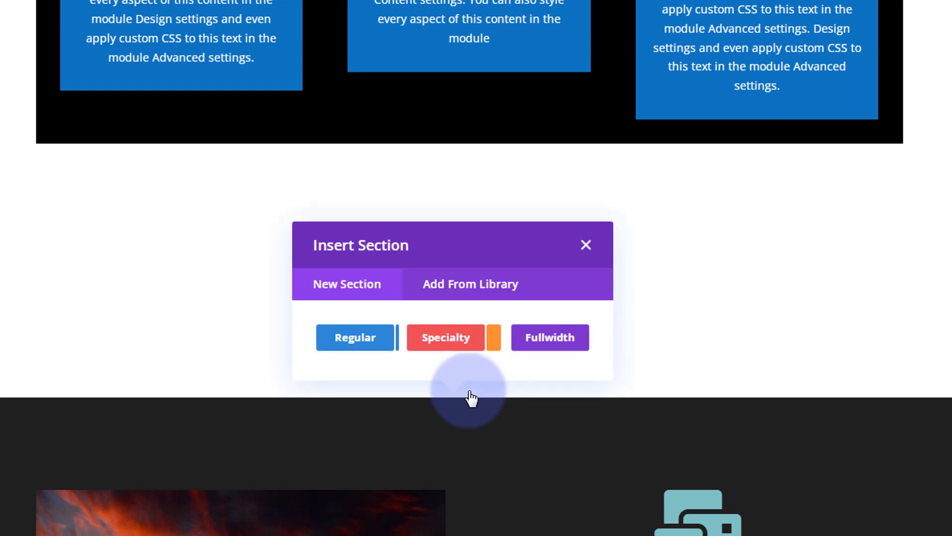
{"action": "left_click", "coordinate": [348, 347]}
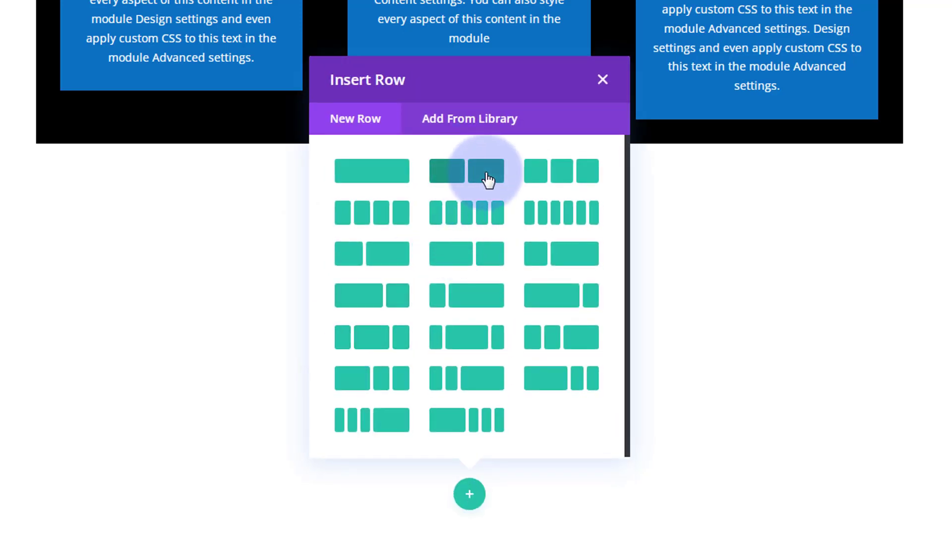
{"action": "left_click", "coordinate": [488, 180]}
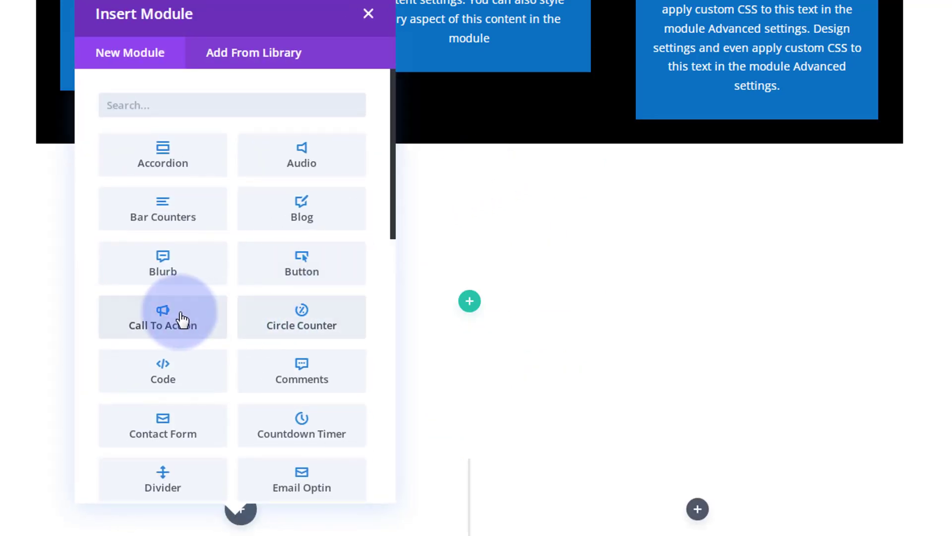
Put a Call To Action module in the left column and a Contact Form in the right.
{"action": "left_click", "coordinate": [182, 320]}
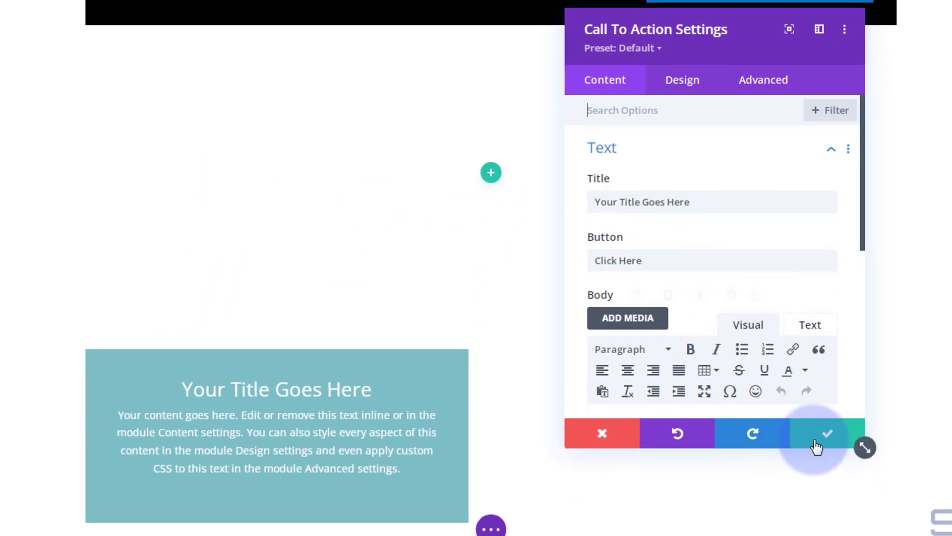
{"action": "left_click", "coordinate": [825, 435]}
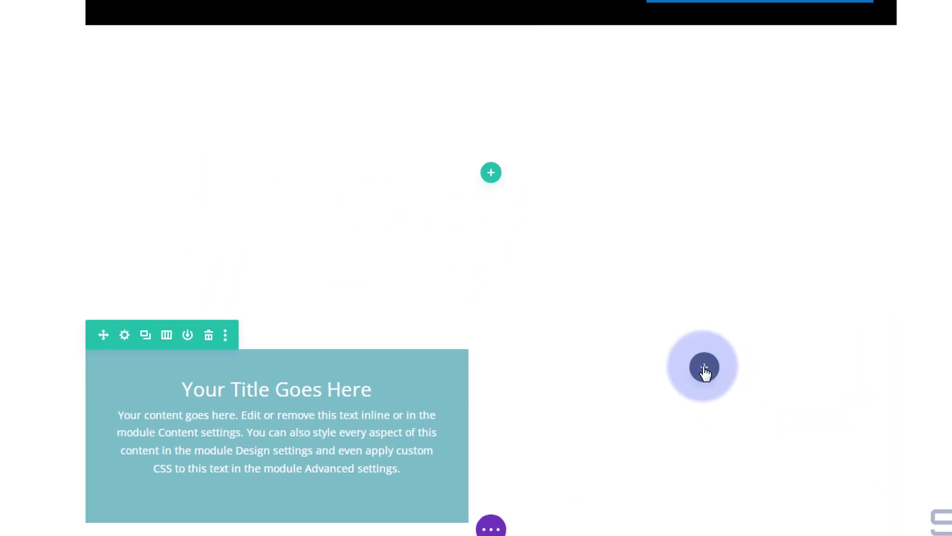
{"action": "left_click", "coordinate": [704, 369]}
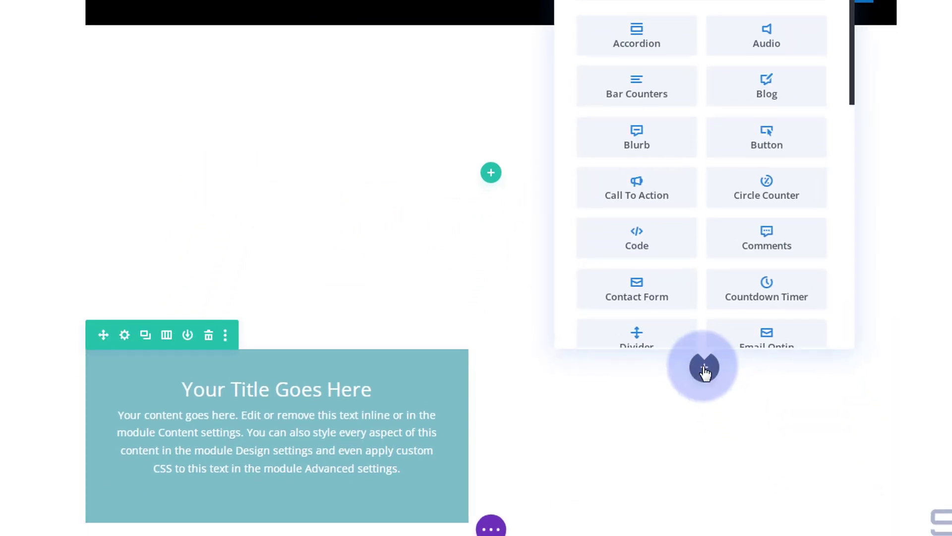
{"action": "left_click", "coordinate": [635, 287]}
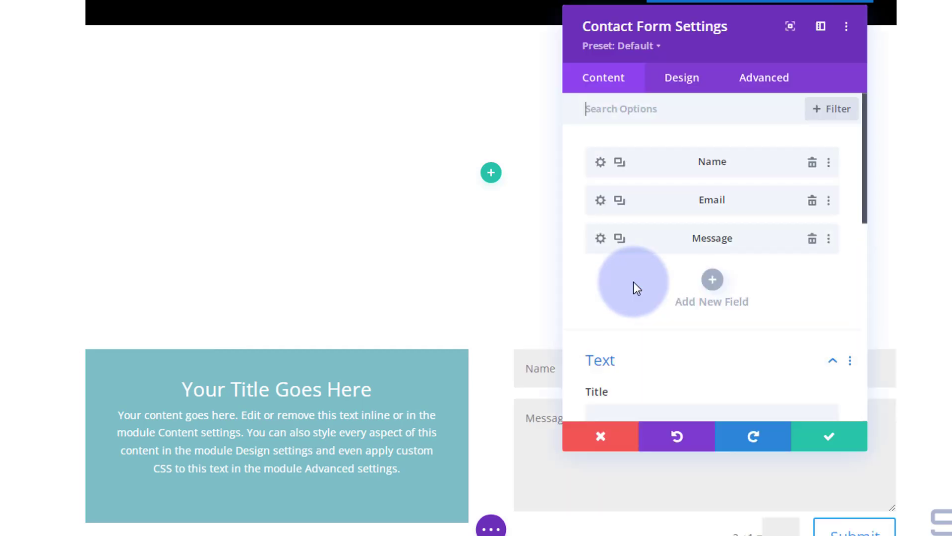
{"action": "left_click", "coordinate": [815, 438]}
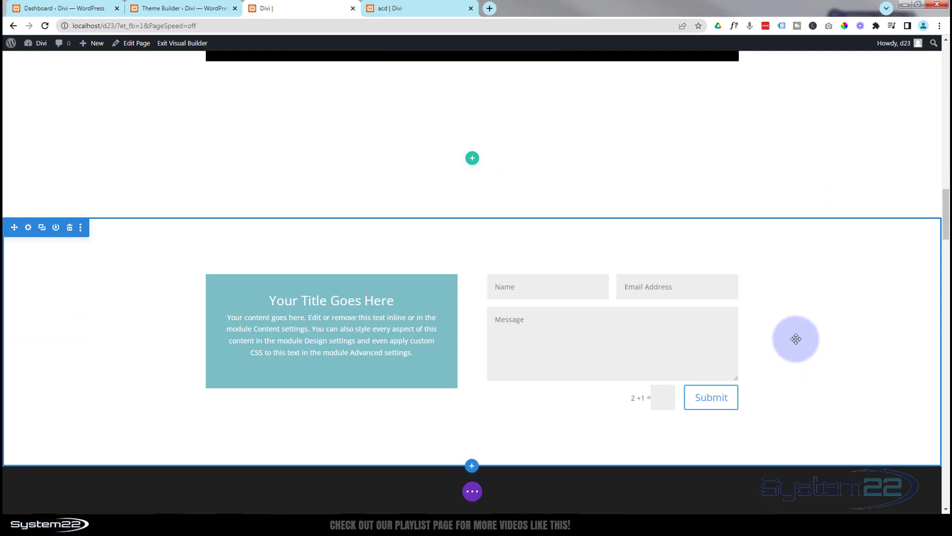
Open the new section's settings and expand its Background options.
{"action": "scroll", "coordinate": [796, 338], "scroll_direction": "down", "scroll_amount": 1}
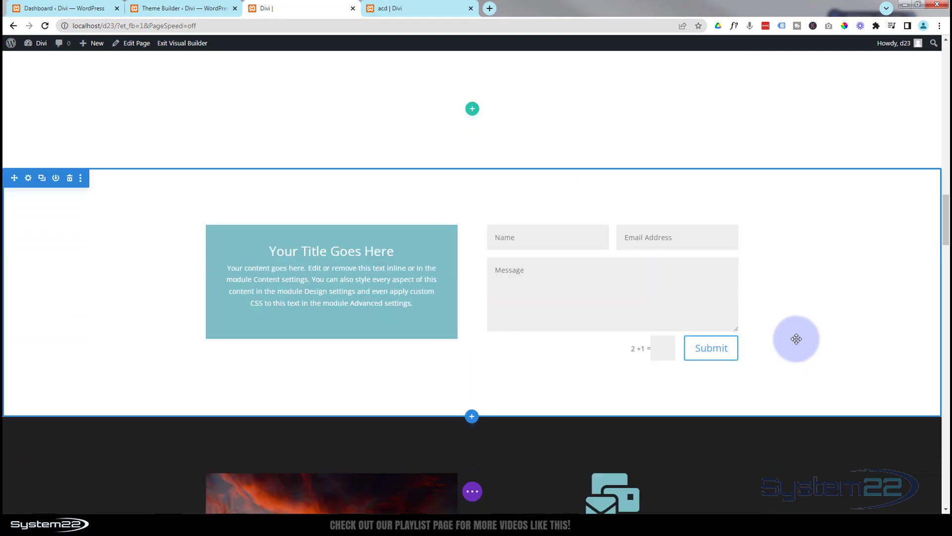
{"action": "left_click", "coordinate": [28, 179]}
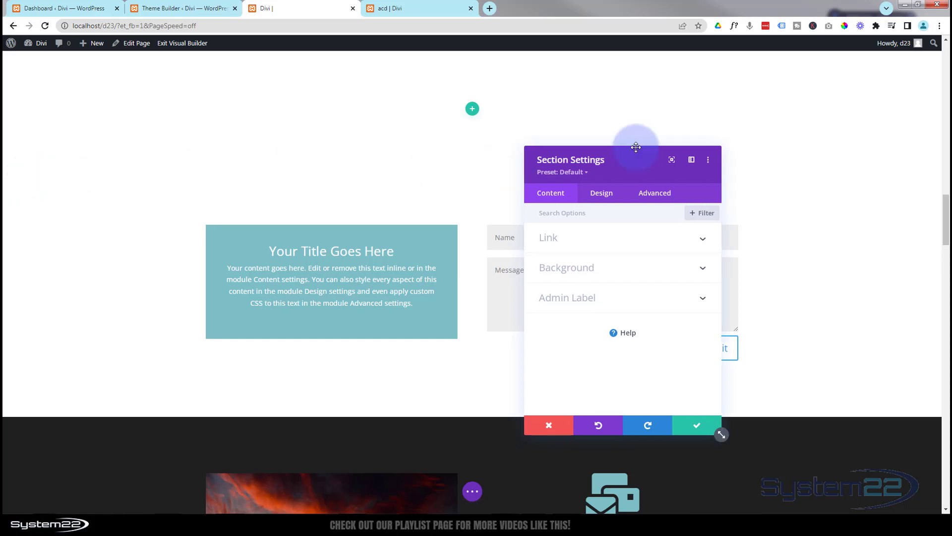
{"action": "left_click_drag", "start_coordinate": [614, 164], "coordinate": [735, 133]}
{"action": "left_click", "coordinate": [708, 246]}
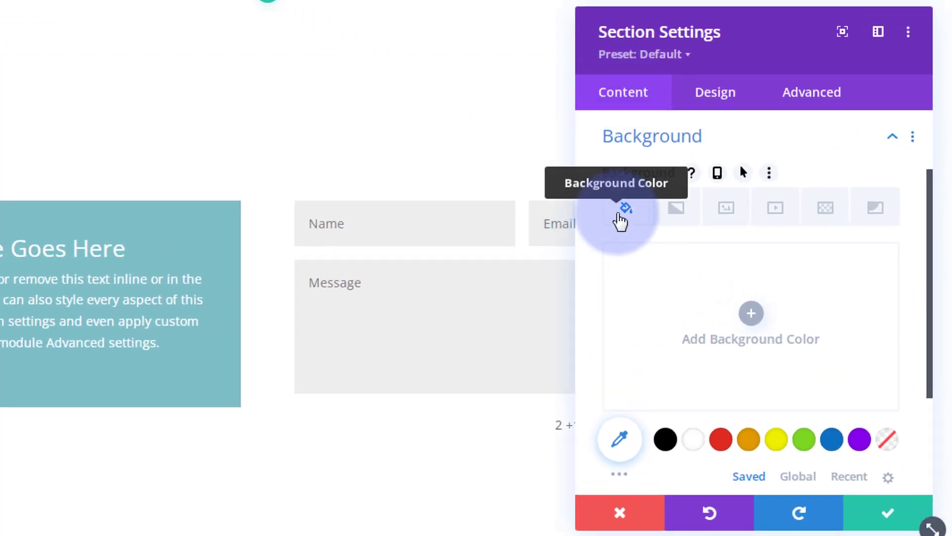
Try red, orange, yellow, green and blue swatches, settling on purple #8300e9.
{"action": "left_click", "coordinate": [722, 444]}
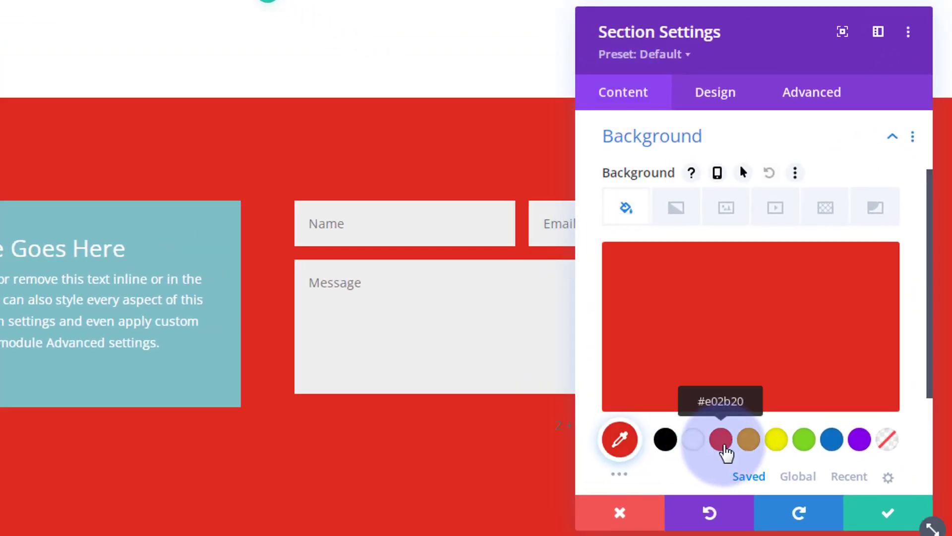
{"action": "left_click", "coordinate": [755, 448]}
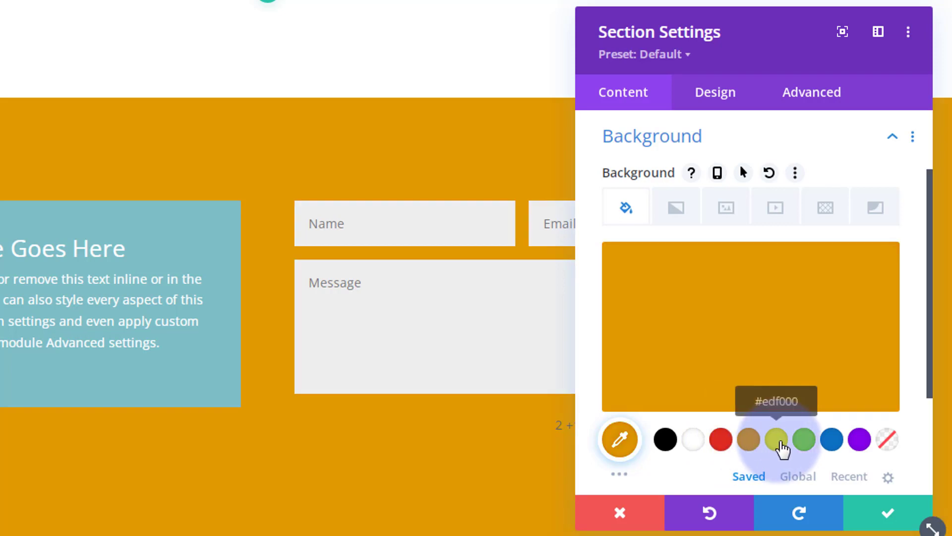
{"action": "left_click", "coordinate": [782, 448]}
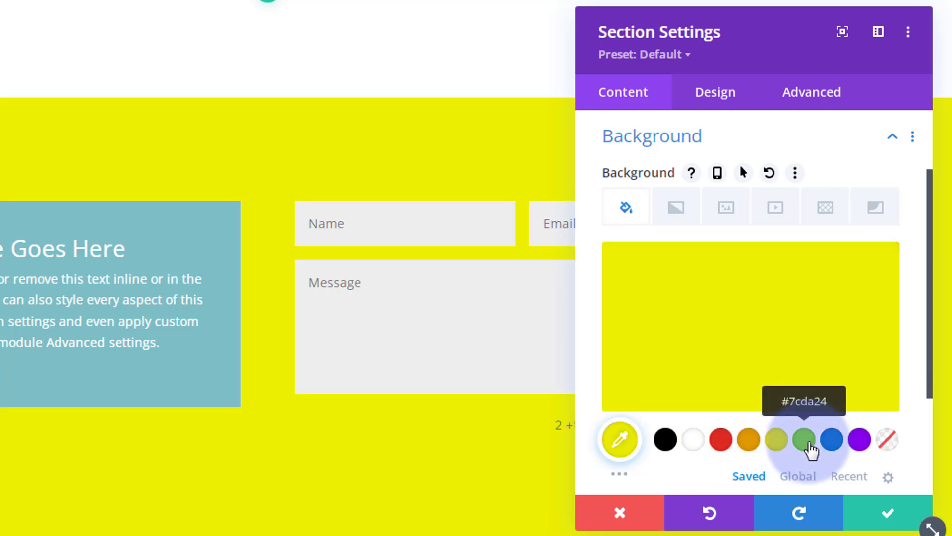
{"action": "left_click", "coordinate": [808, 449]}
{"action": "left_click", "coordinate": [829, 448]}
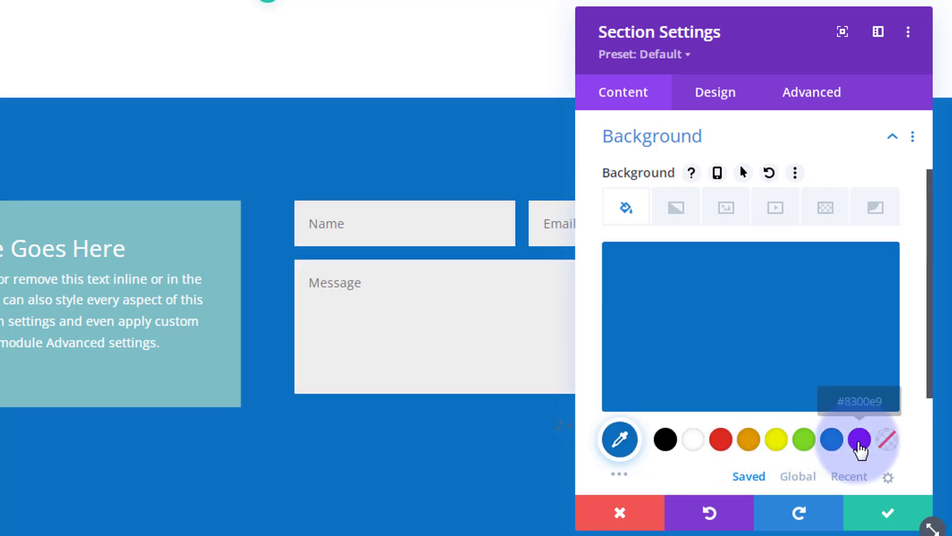
{"action": "left_click", "coordinate": [860, 439]}
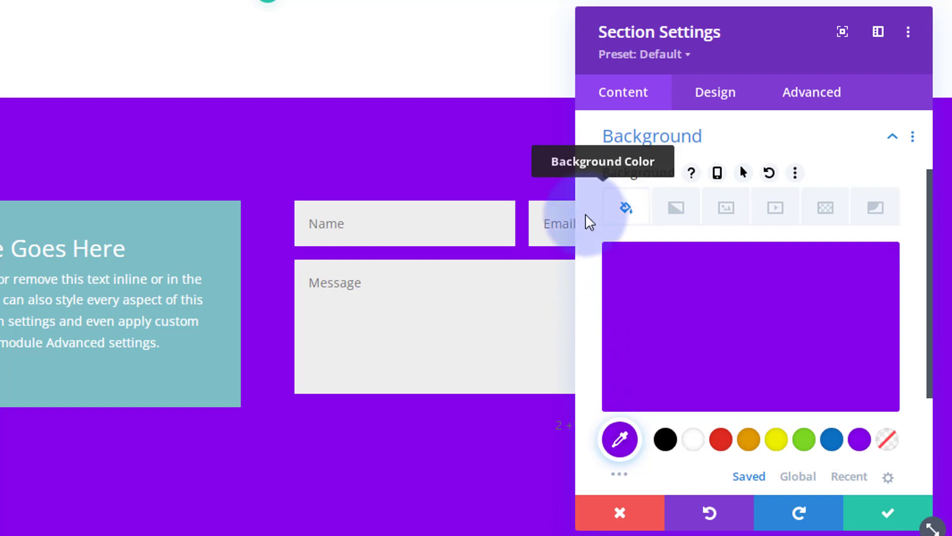
Give the section a blue #0c71c3 hover background, keeping purple as the normal background.
{"action": "scroll", "coordinate": [605, 229], "scroll_direction": "up", "scroll_amount": 2}
{"action": "scroll", "coordinate": [605, 229], "scroll_direction": "down", "scroll_amount": 4}
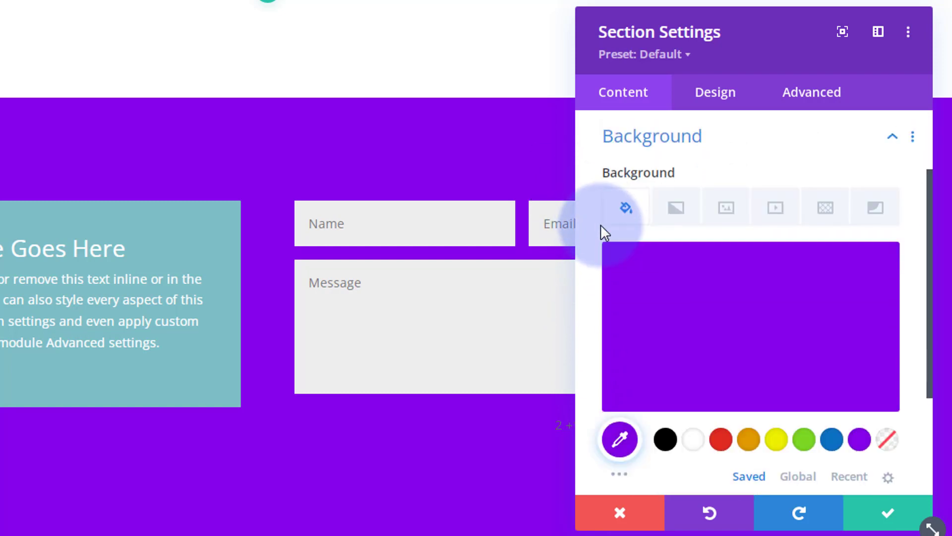
{"action": "scroll", "coordinate": [600, 223], "scroll_direction": "up", "scroll_amount": 2}
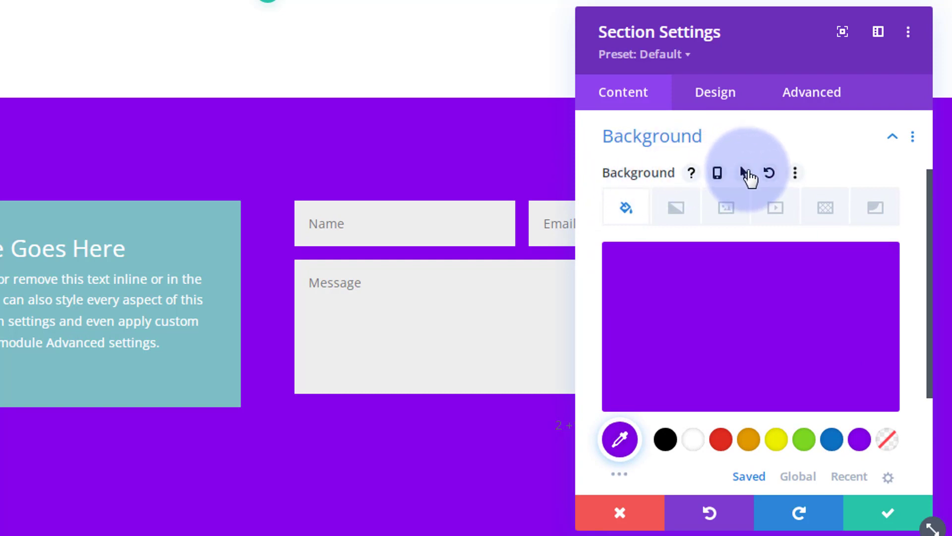
{"action": "left_click", "coordinate": [744, 173]}
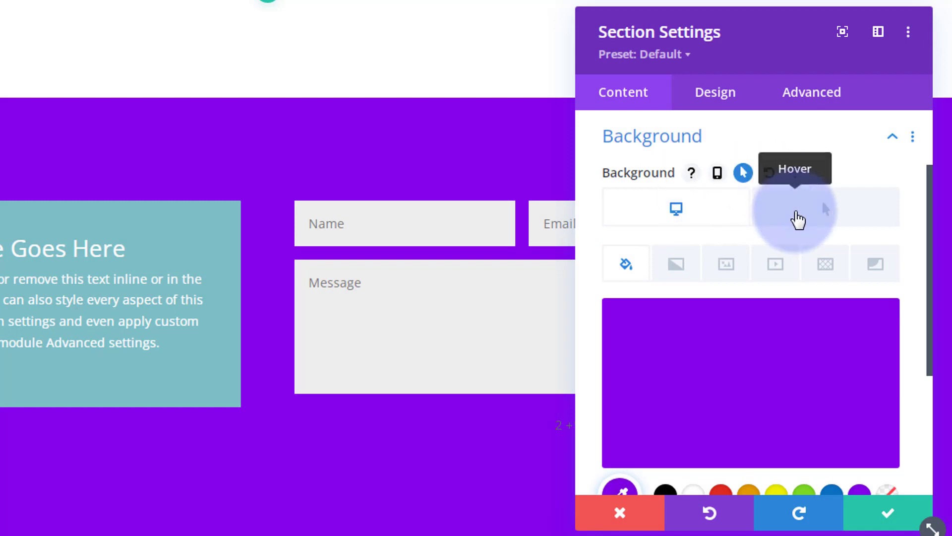
{"action": "left_click", "coordinate": [800, 218]}
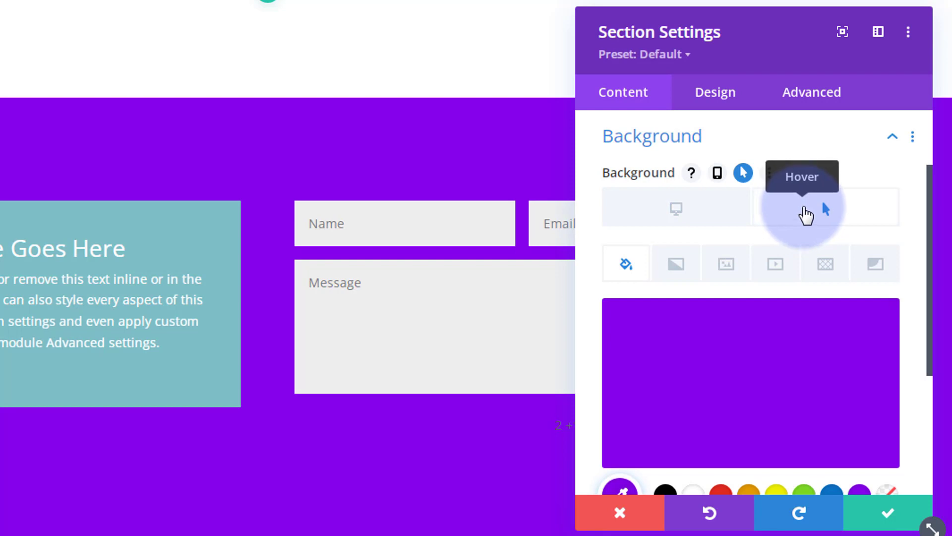
{"action": "scroll", "coordinate": [815, 491], "scroll_direction": "down", "scroll_amount": 3}
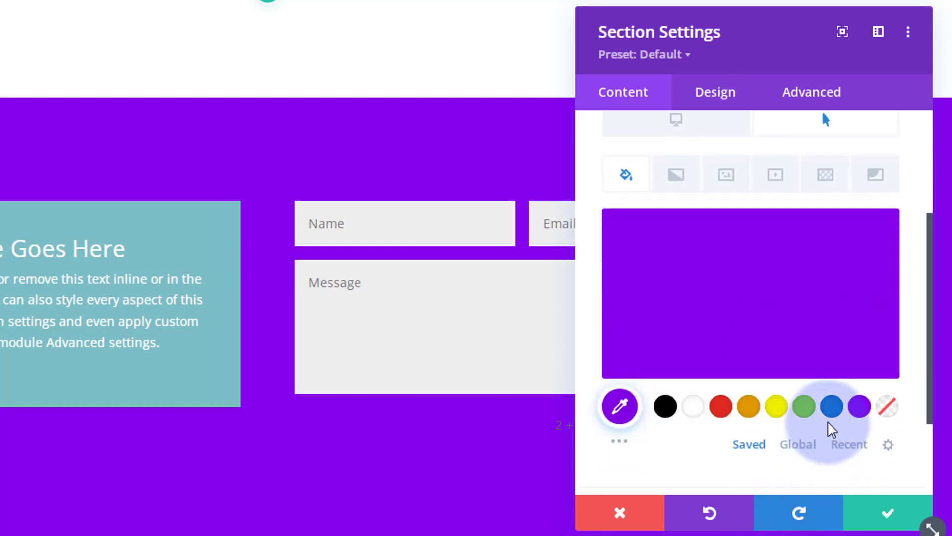
{"action": "left_click", "coordinate": [833, 412]}
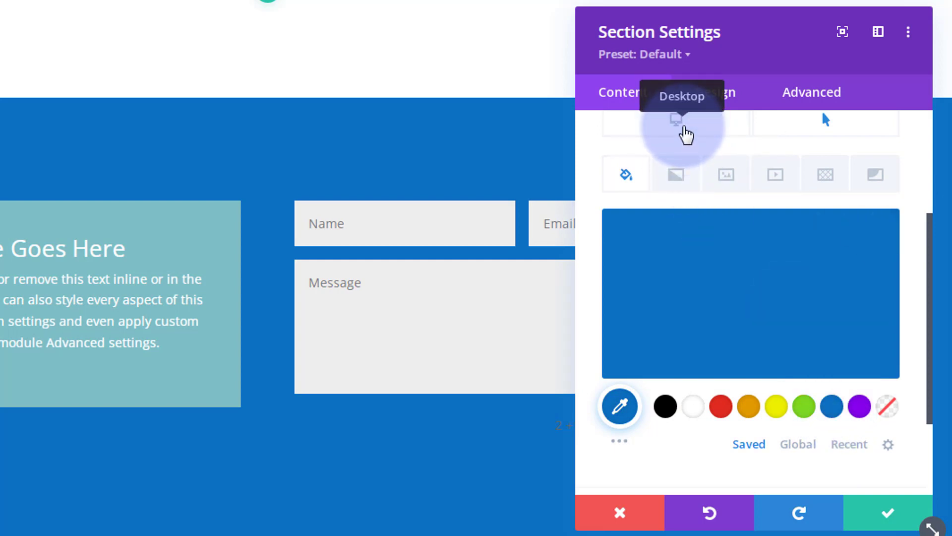
{"action": "left_click", "coordinate": [683, 128]}
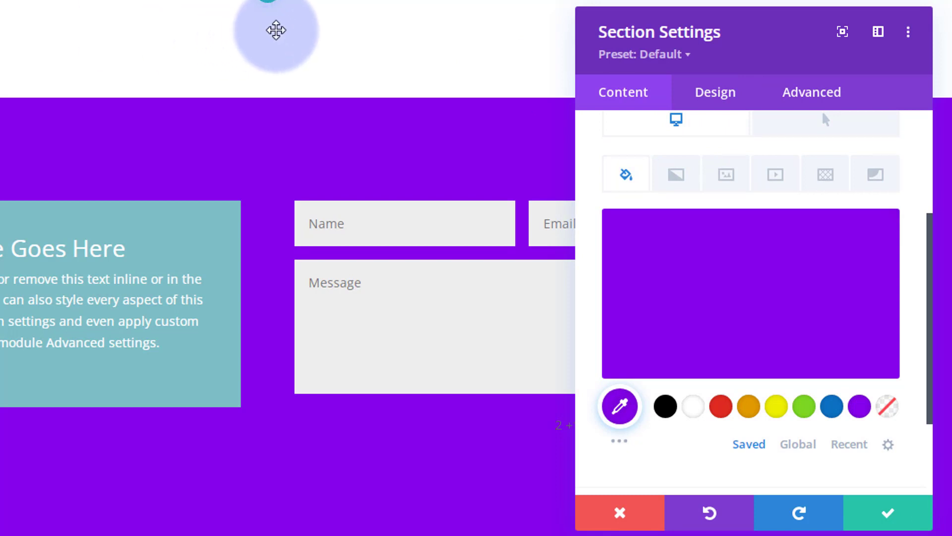
Add a default background gradient with extra stops at about 23% and 70%.
{"action": "left_click", "coordinate": [677, 176]}
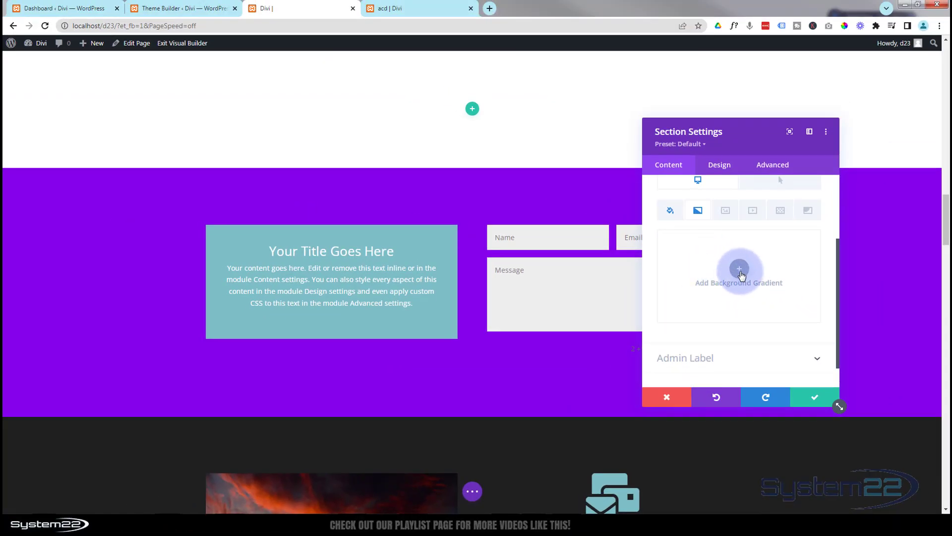
{"action": "left_click", "coordinate": [740, 269]}
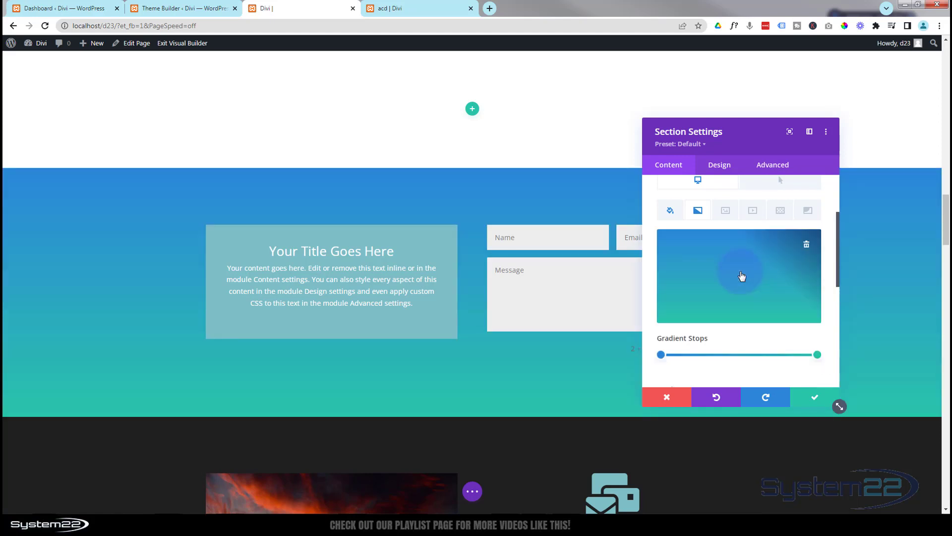
{"action": "scroll", "coordinate": [743, 277], "scroll_direction": "down", "scroll_amount": 2}
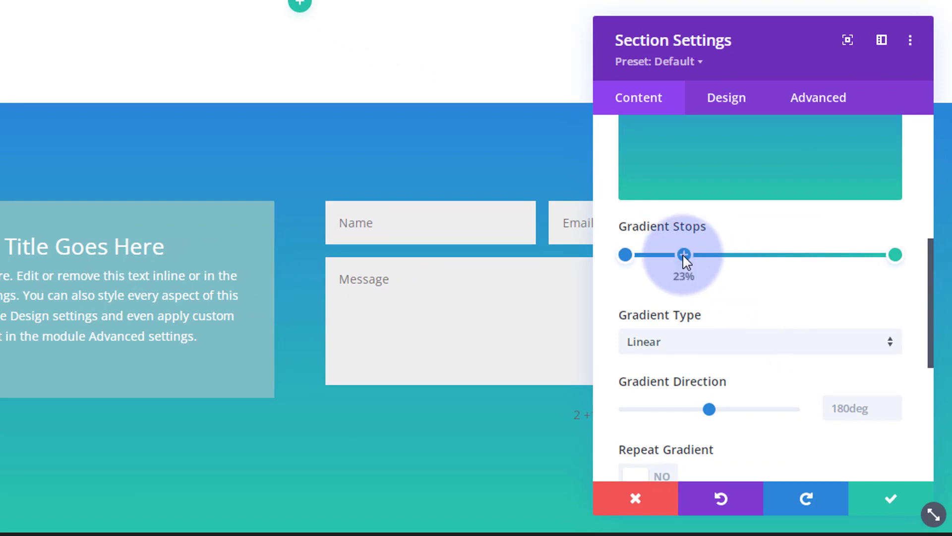
{"action": "left_click", "coordinate": [683, 254]}
{"action": "scroll", "coordinate": [725, 295], "scroll_direction": "up", "scroll_amount": 2}
{"action": "left_click_drag", "start_coordinate": [760, 339], "coordinate": [818, 343]}
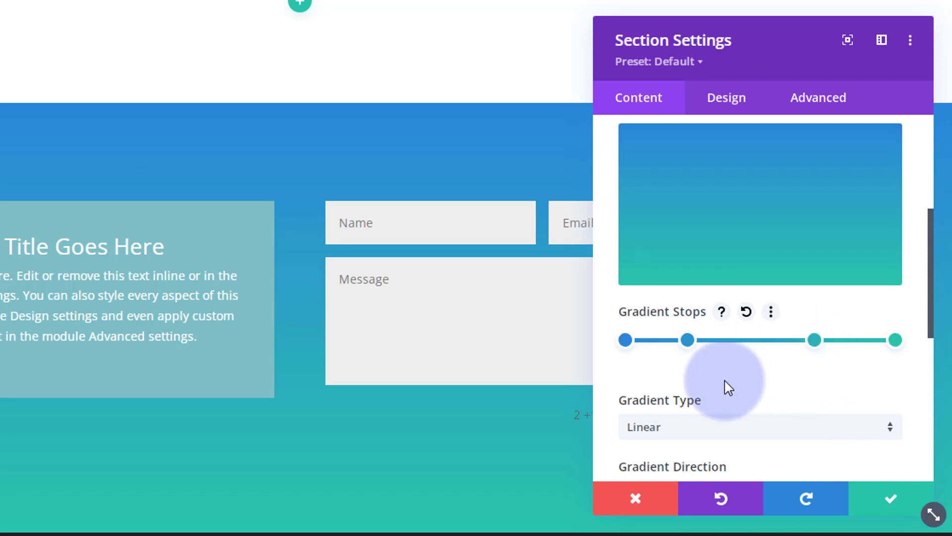
Make the 23% stop yellow and 70% stop red, add a white 45% stop, shift red to 62%.
{"action": "left_click", "coordinate": [687, 340]}
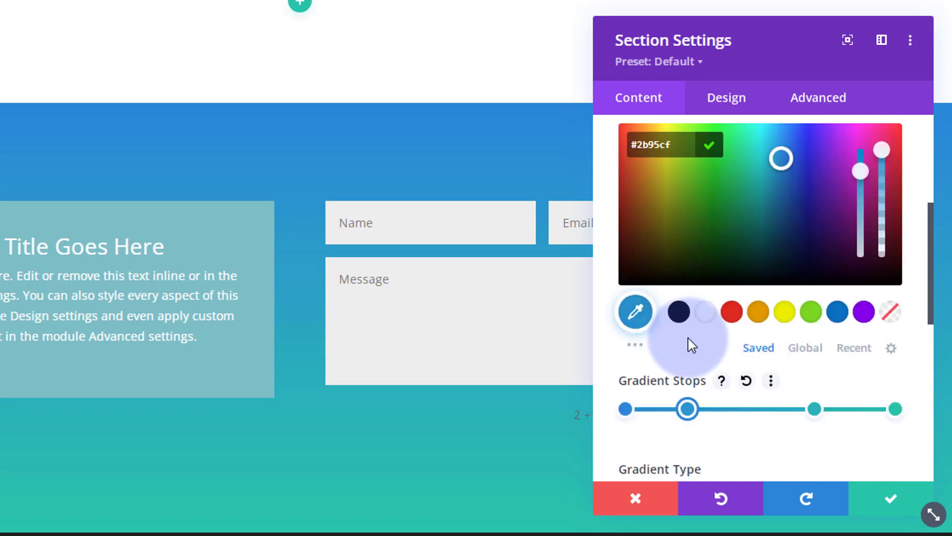
{"action": "left_click", "coordinate": [788, 321]}
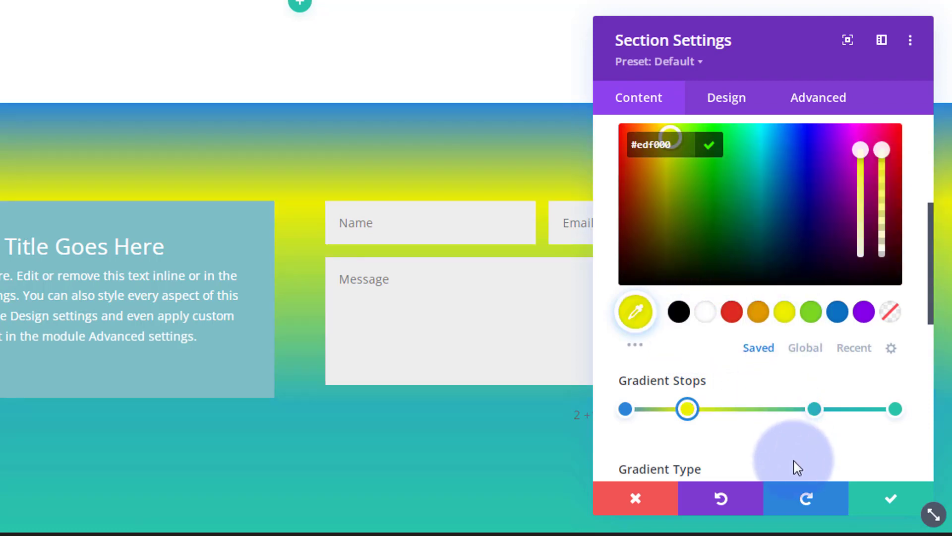
{"action": "left_click", "coordinate": [814, 408]}
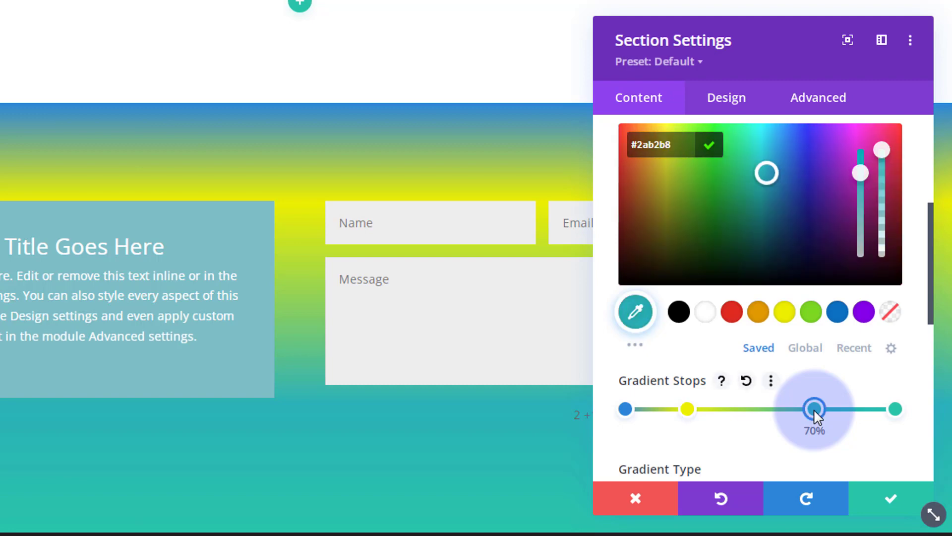
{"action": "left_click", "coordinate": [731, 313]}
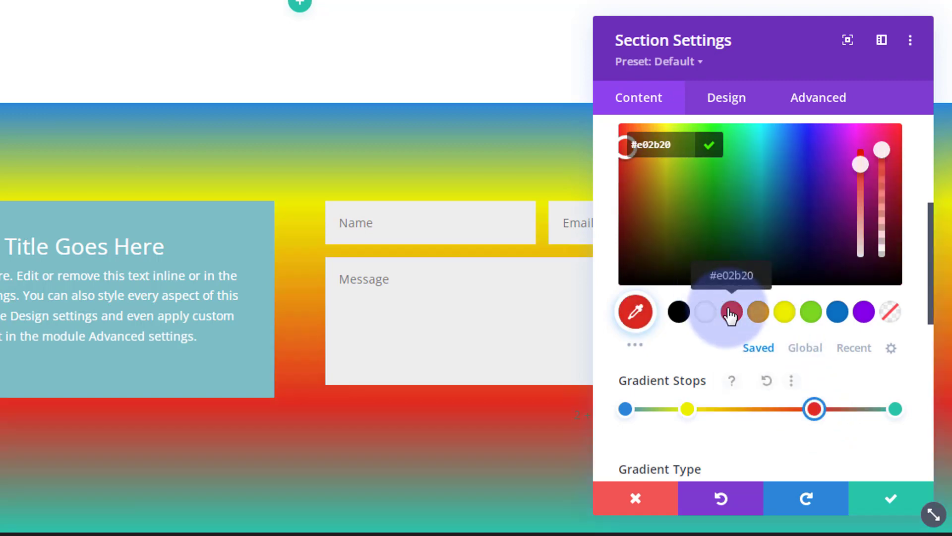
{"action": "left_click", "coordinate": [767, 409]}
{"action": "left_click_drag", "start_coordinate": [767, 409], "coordinate": [746, 407]}
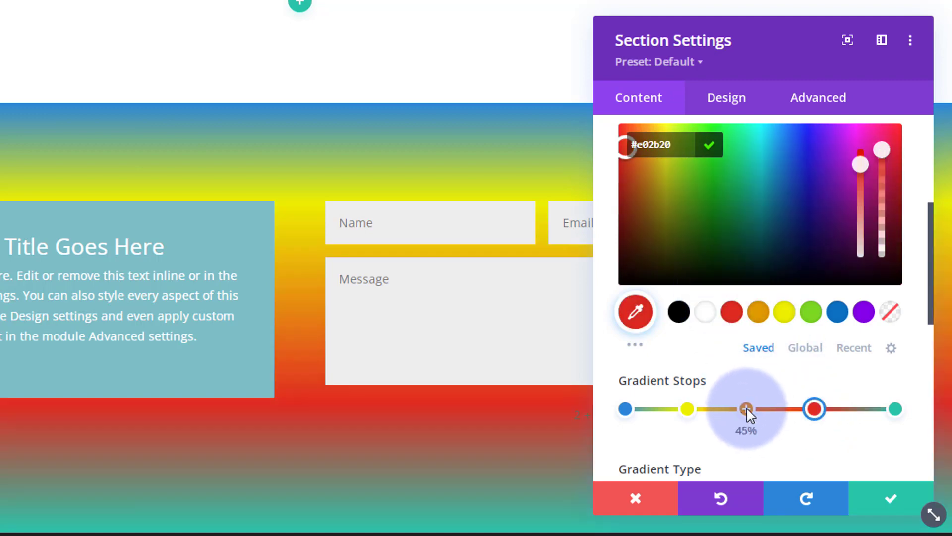
{"action": "right_click", "coordinate": [750, 417]}
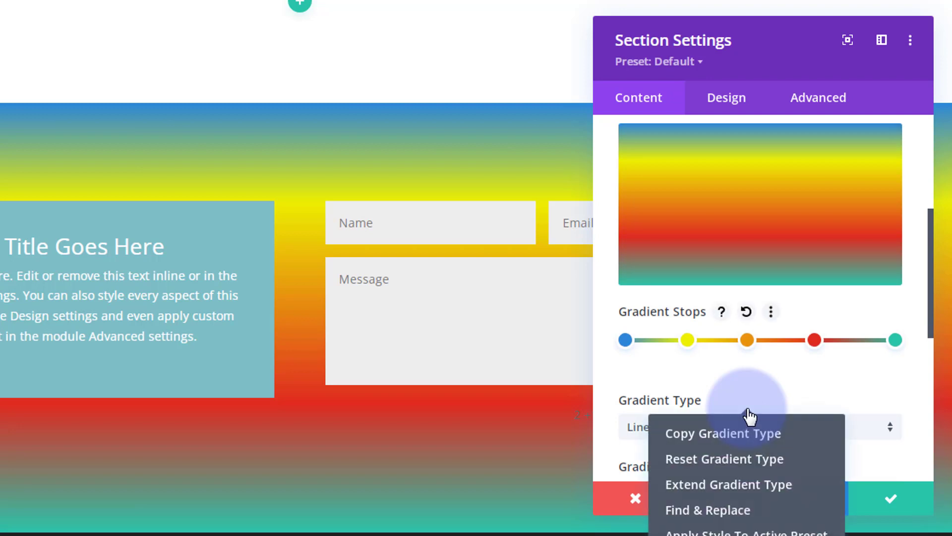
{"action": "left_click", "coordinate": [747, 340]}
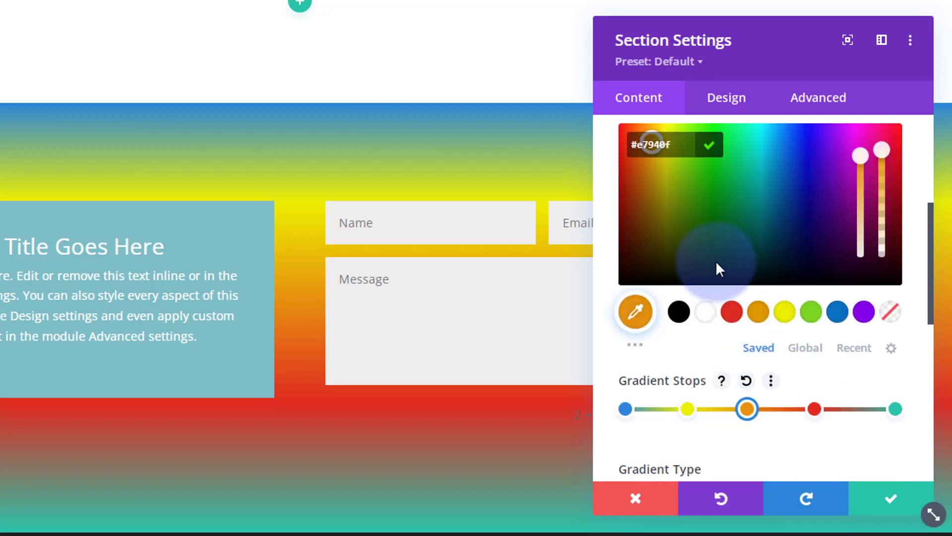
{"action": "left_click", "coordinate": [705, 312]}
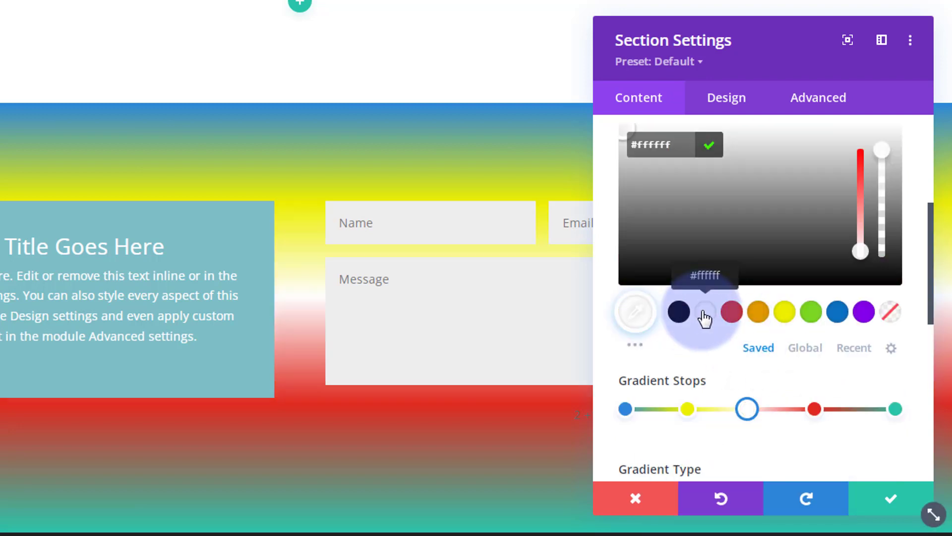
{"action": "left_click", "coordinate": [707, 325]}
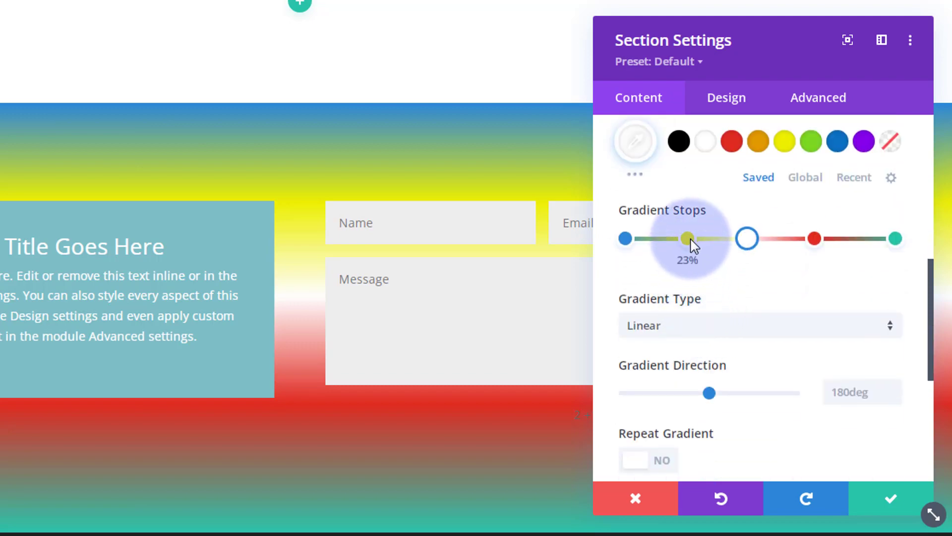
{"action": "left_click_drag", "start_coordinate": [687, 238], "coordinate": [718, 241]}
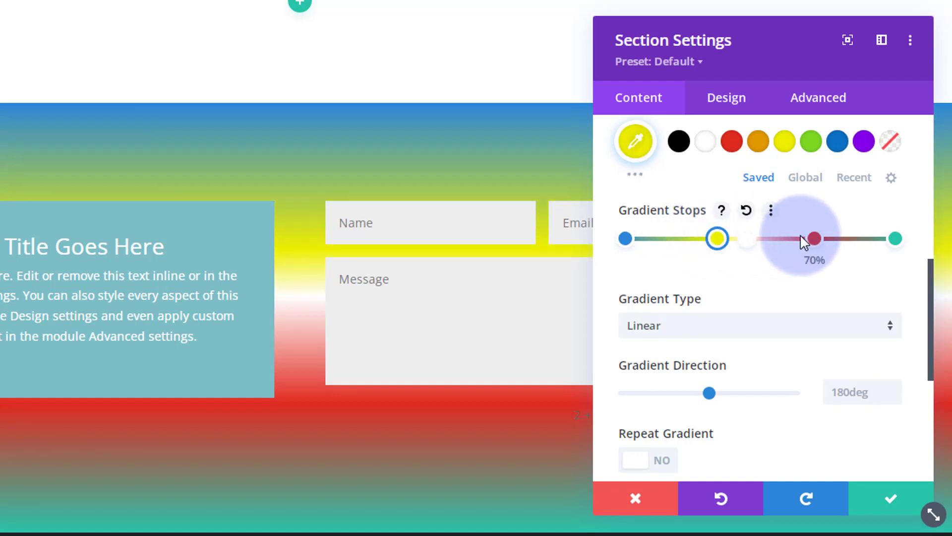
{"action": "left_click_drag", "start_coordinate": [813, 239], "coordinate": [777, 241]}
Try circular, elliptical and conical gradient types, then set Linear at 132deg.
{"action": "scroll", "coordinate": [794, 310], "scroll_direction": "down", "scroll_amount": 2}
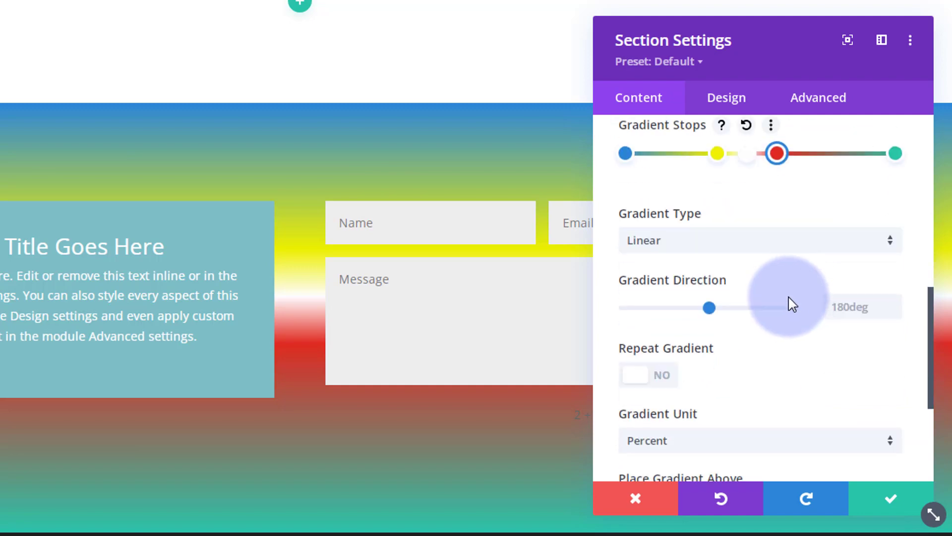
{"action": "left_click", "coordinate": [766, 240]}
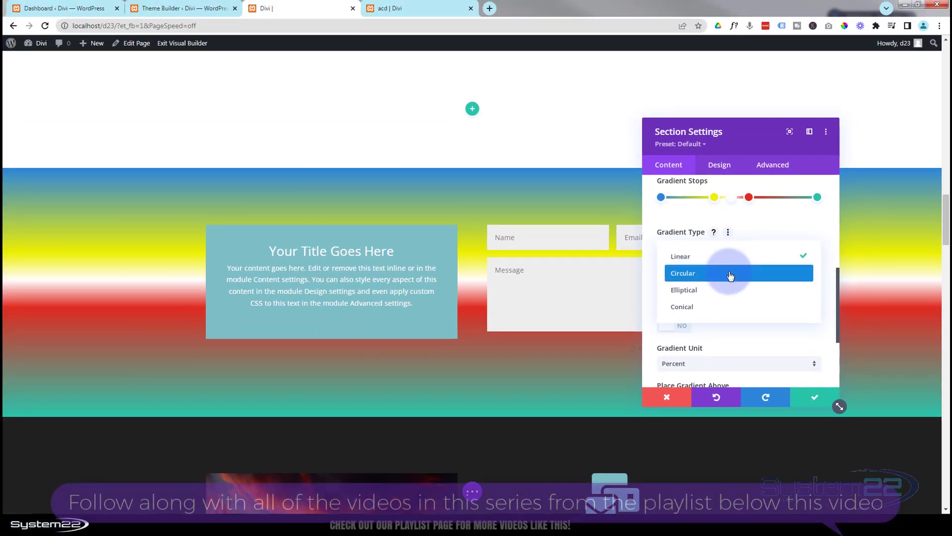
{"action": "left_click", "coordinate": [748, 280]}
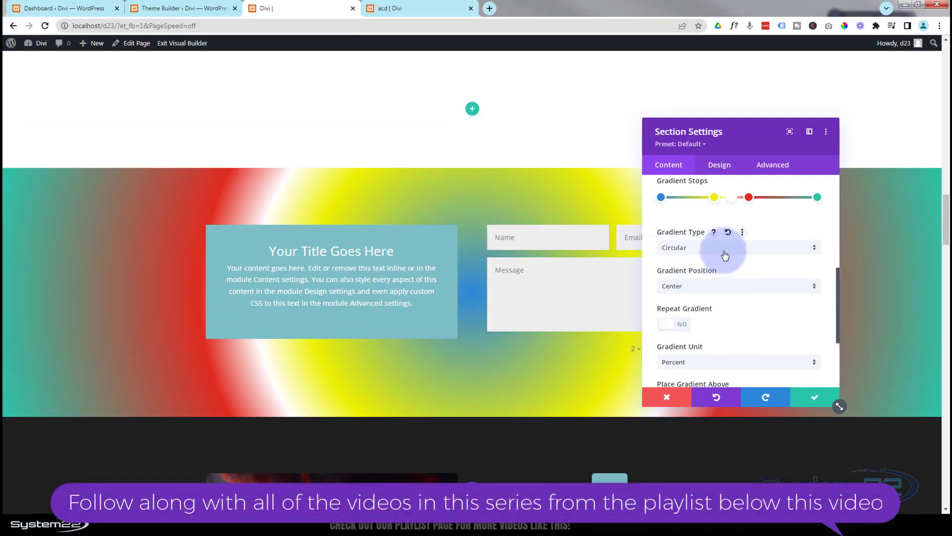
{"action": "left_click", "coordinate": [724, 255]}
{"action": "left_click", "coordinate": [712, 290]}
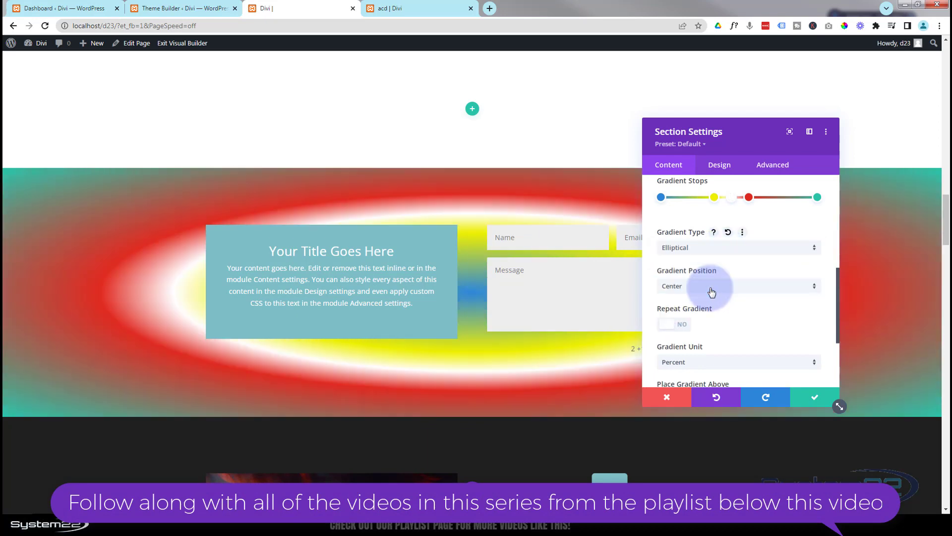
{"action": "left_click", "coordinate": [716, 250]}
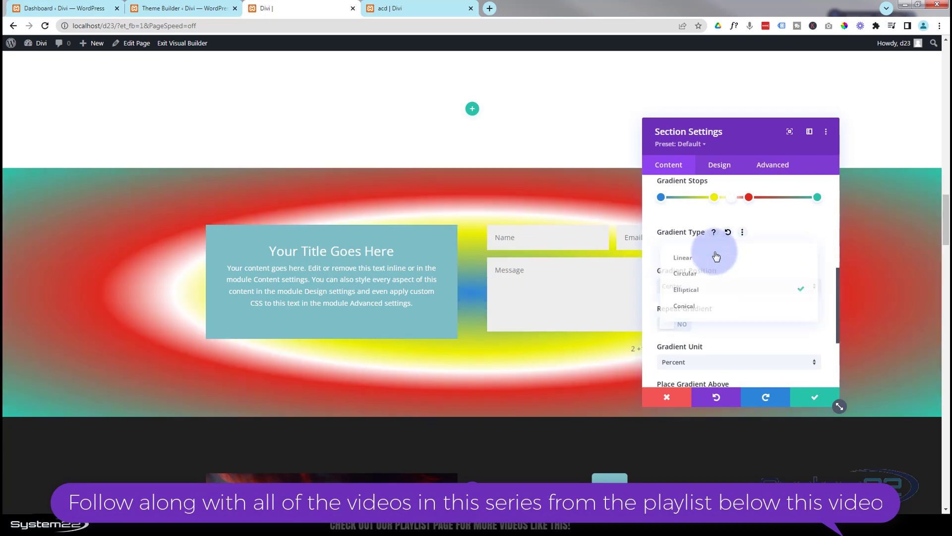
{"action": "left_click", "coordinate": [709, 308]}
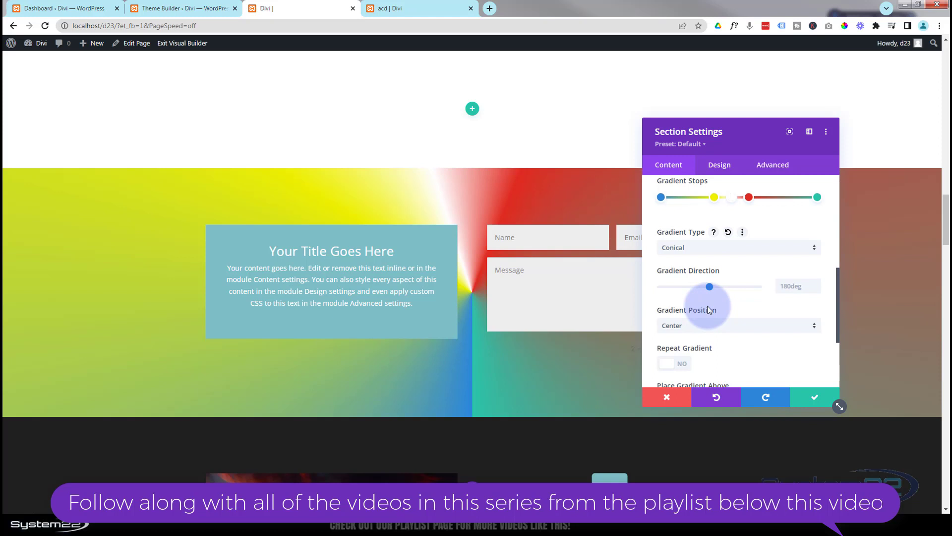
{"action": "left_click", "coordinate": [717, 256]}
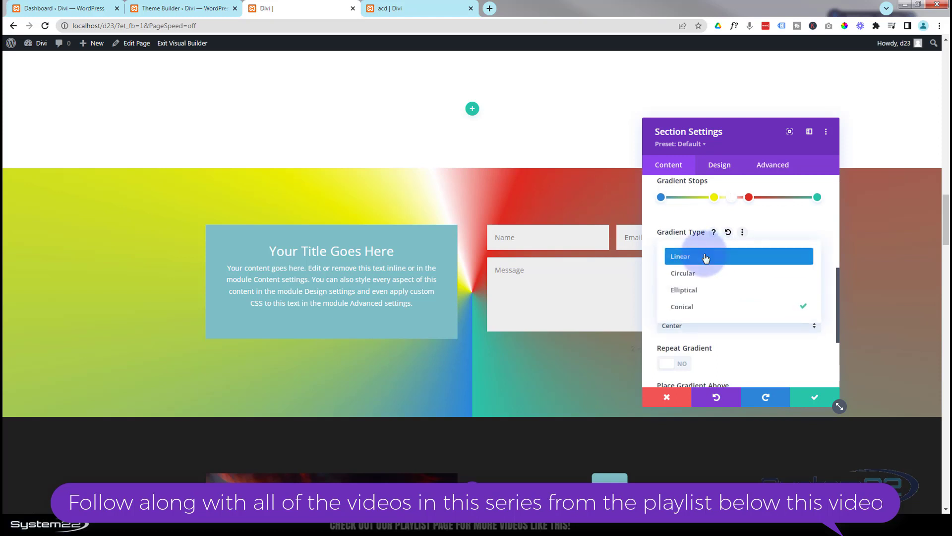
{"action": "left_click", "coordinate": [705, 256]}
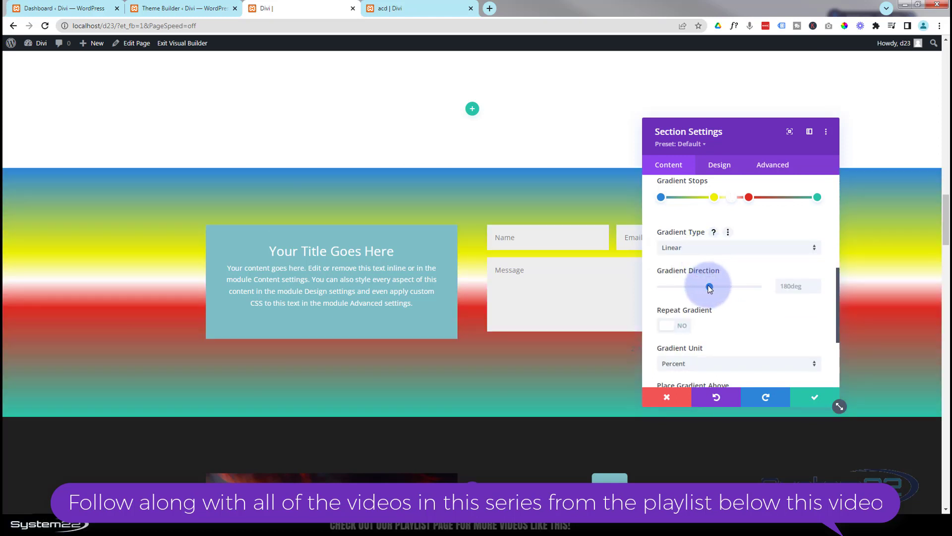
{"action": "left_click_drag", "start_coordinate": [706, 289], "coordinate": [698, 289]}
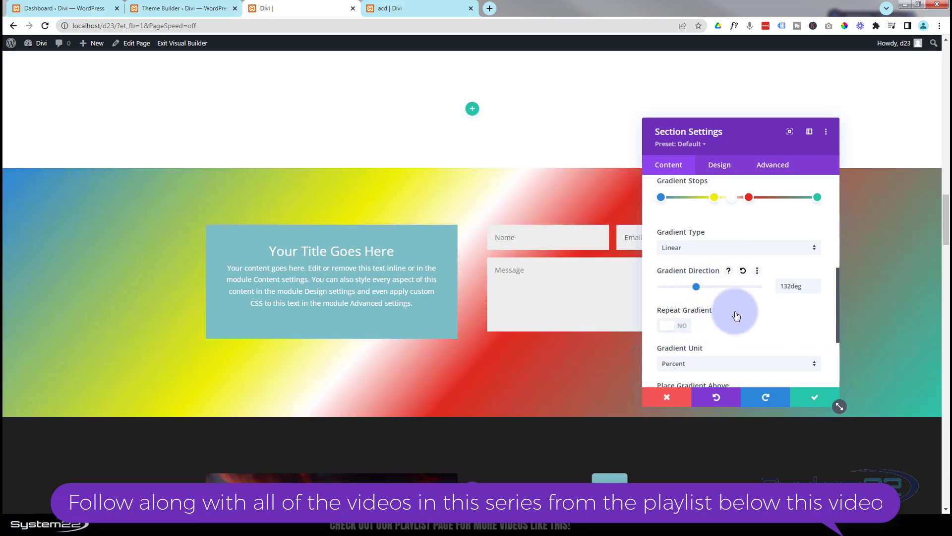
{"action": "scroll", "coordinate": [736, 310], "scroll_direction": "down", "scroll_amount": 2}
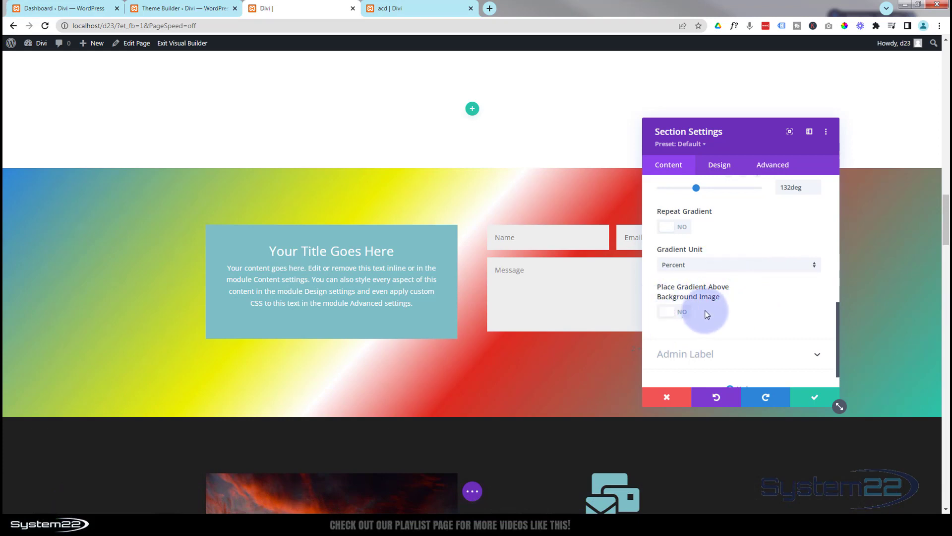
{"action": "scroll", "coordinate": [707, 312], "scroll_direction": "up", "scroll_amount": 6}
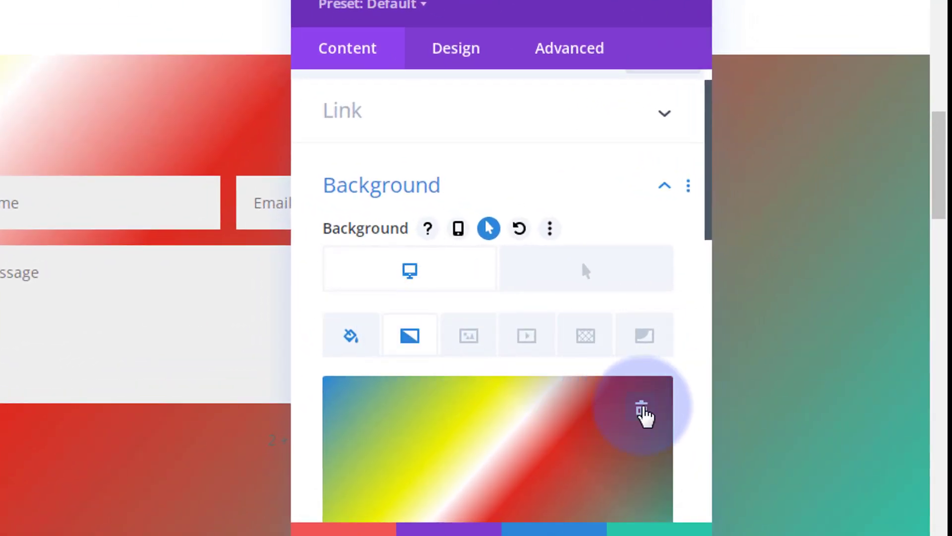
Delete the gradient and set the neon alley photo from the media library as the background image.
{"action": "left_click", "coordinate": [642, 410]}
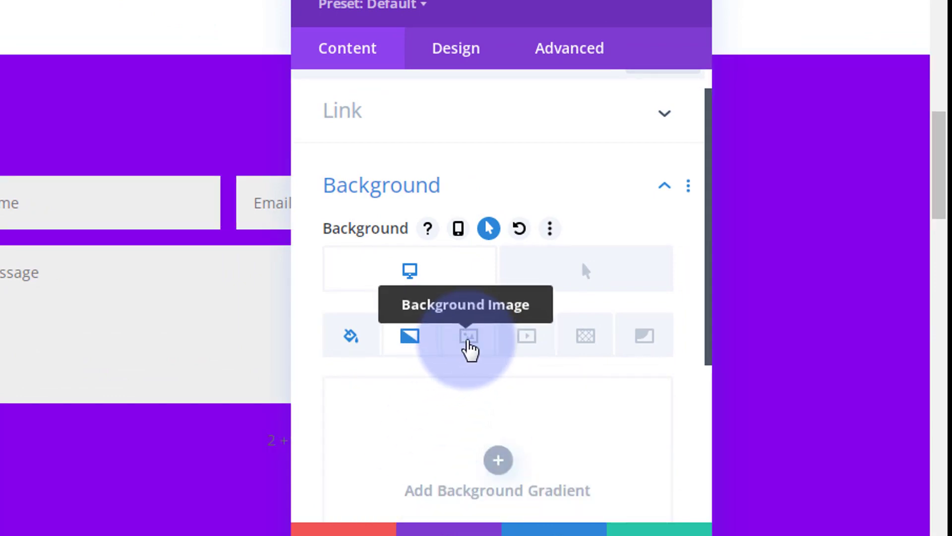
{"action": "left_click", "coordinate": [468, 337]}
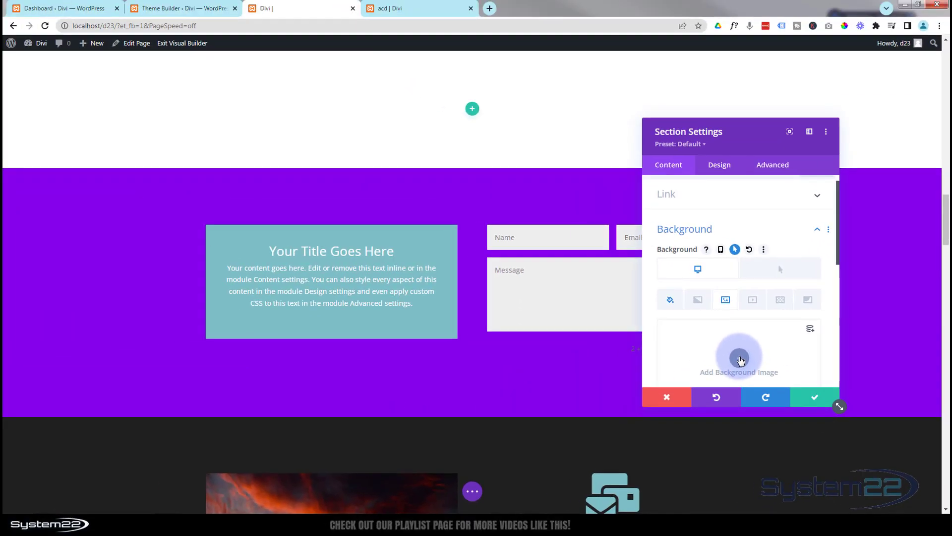
{"action": "left_click", "coordinate": [739, 357]}
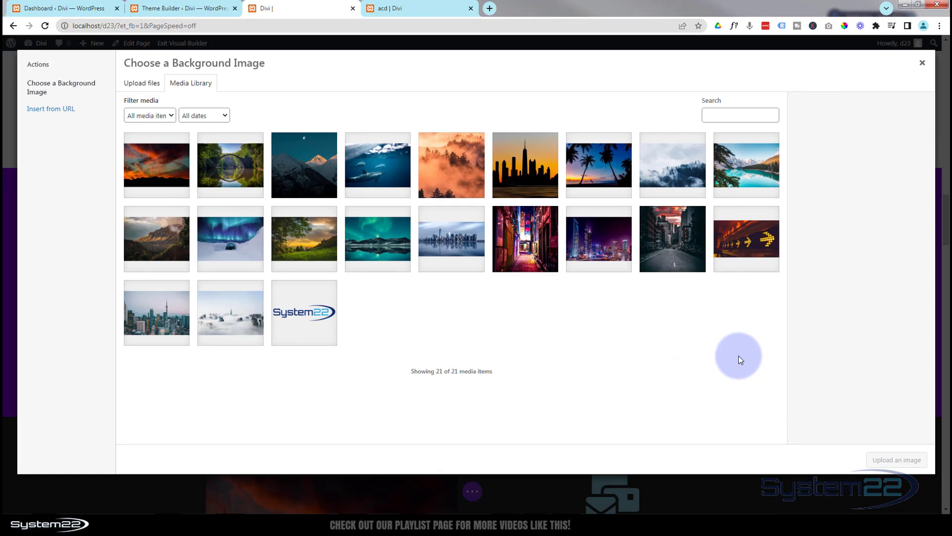
{"action": "left_click", "coordinate": [533, 248]}
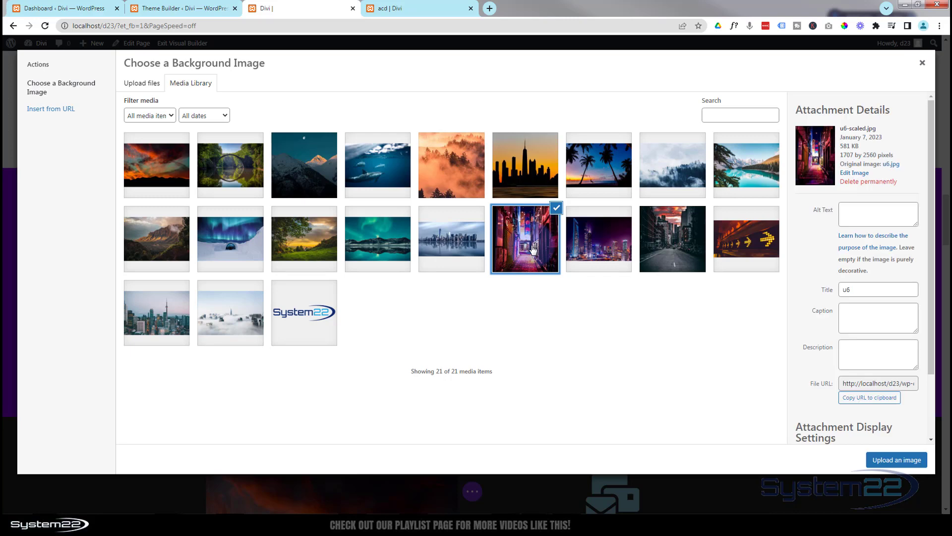
{"action": "left_click", "coordinate": [903, 460]}
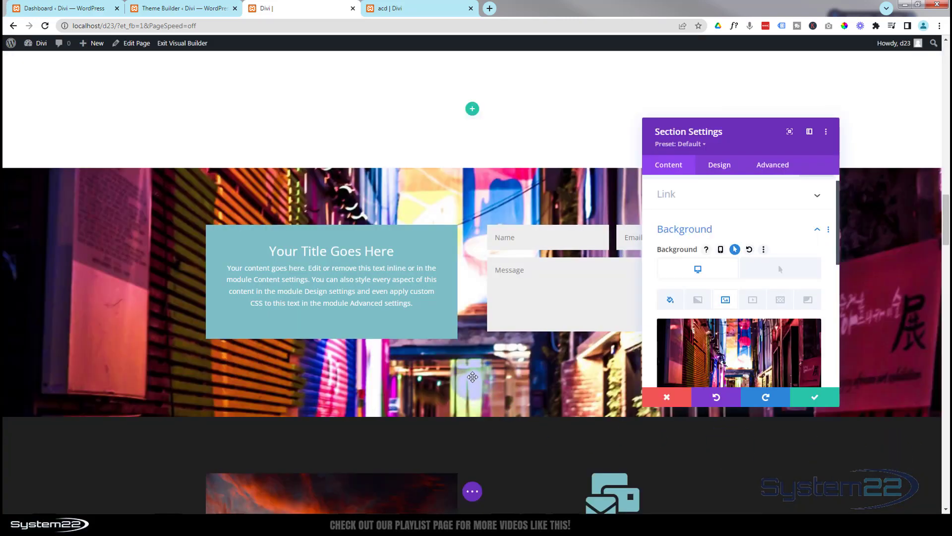
Try Fit, Actual Size and Stretch for the background image size.
{"action": "mouse_move", "coordinate": [707, 352]}
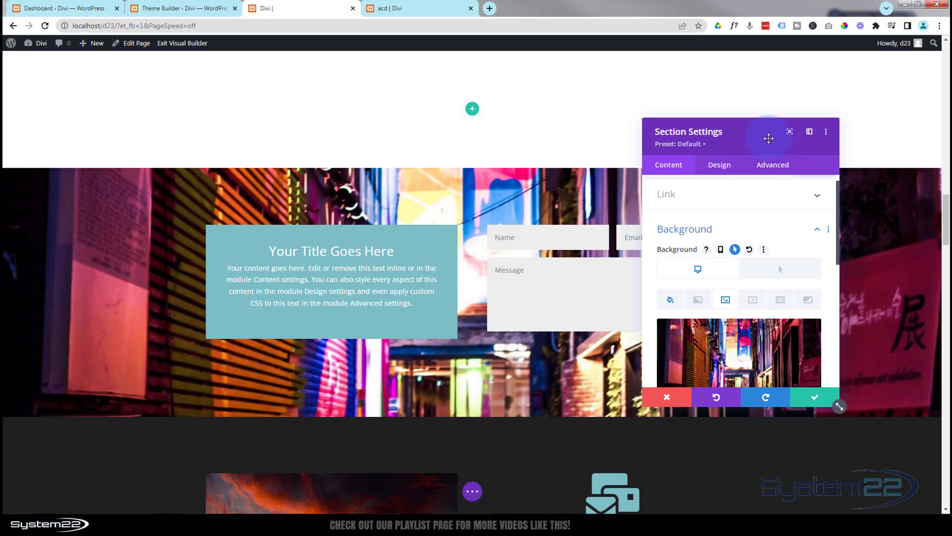
{"action": "left_click_drag", "start_coordinate": [769, 138], "coordinate": [780, 72]}
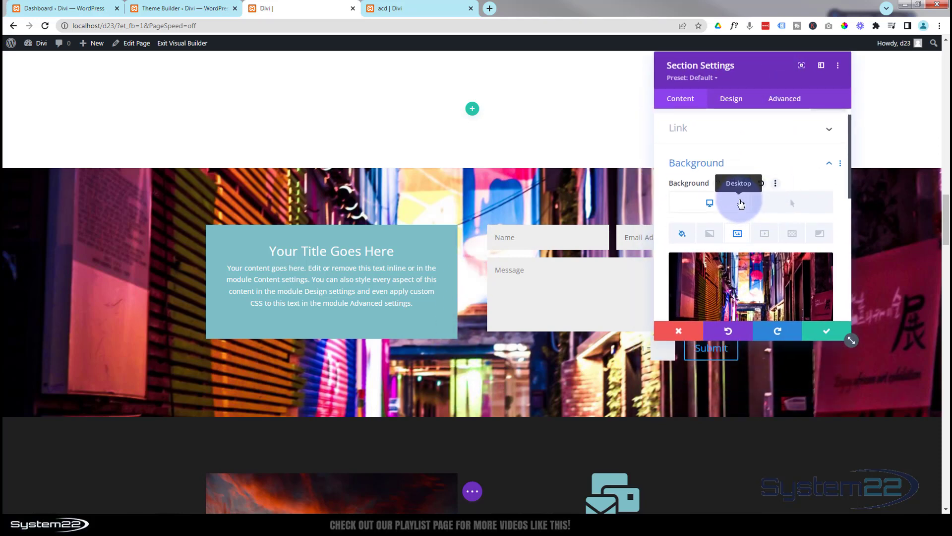
{"action": "scroll", "coordinate": [740, 204], "scroll_direction": "down", "scroll_amount": 5}
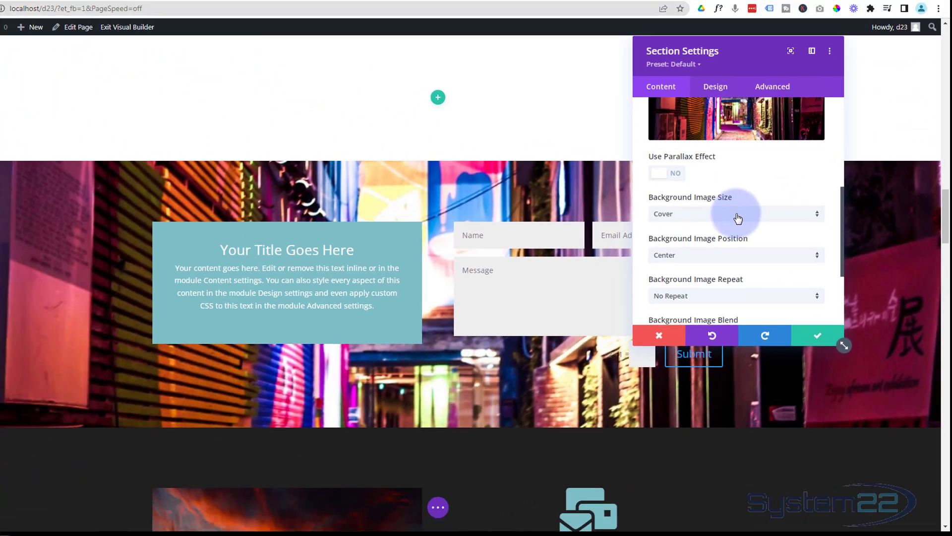
{"action": "left_click", "coordinate": [486, 154]}
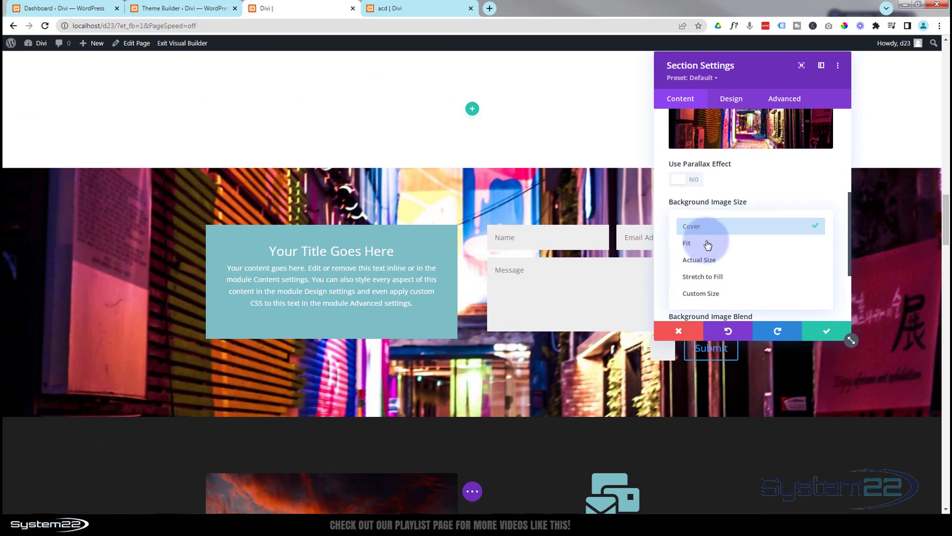
{"action": "left_click", "coordinate": [705, 244]}
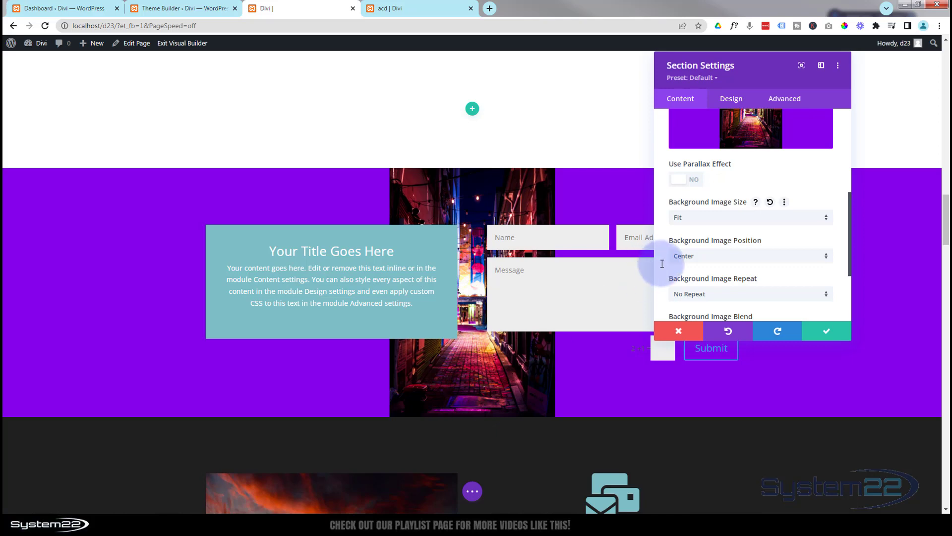
{"action": "left_click", "coordinate": [724, 221]}
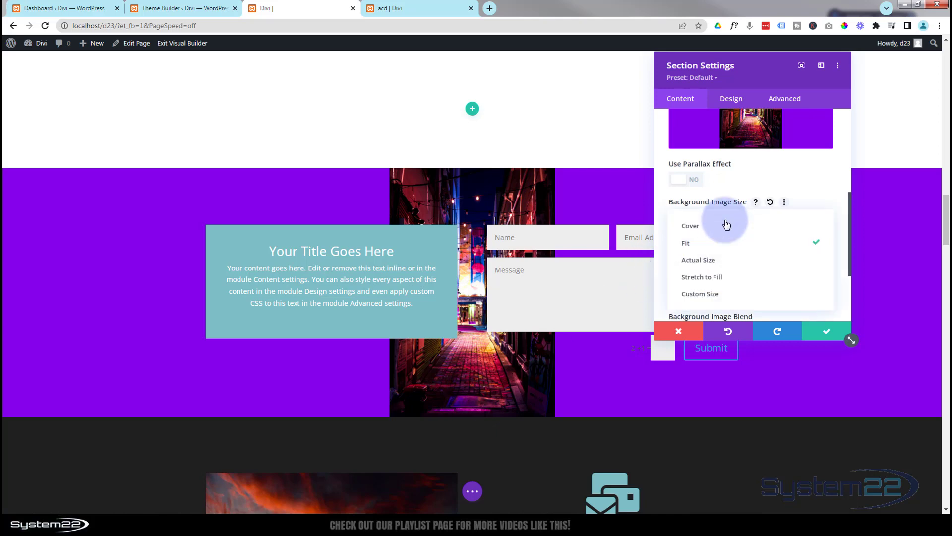
{"action": "left_click", "coordinate": [725, 260]}
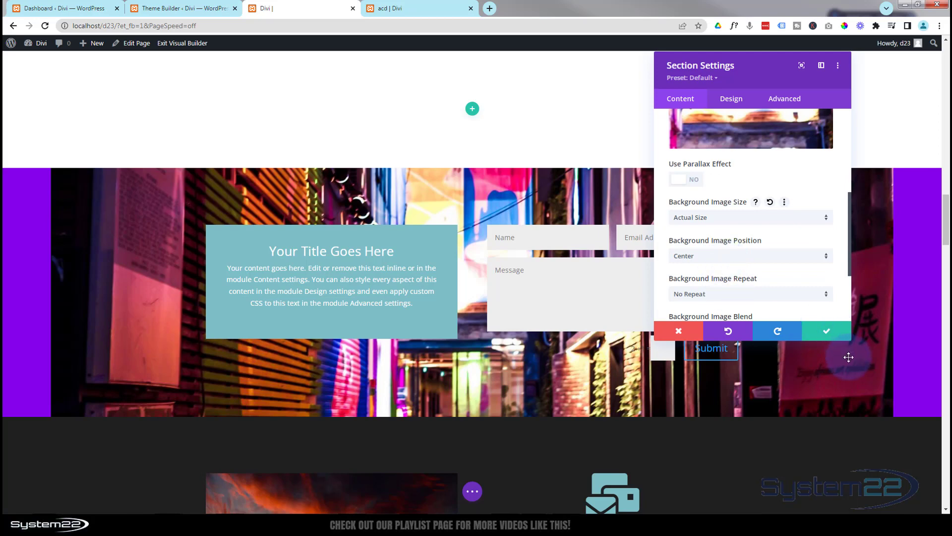
{"action": "left_click", "coordinate": [727, 218]}
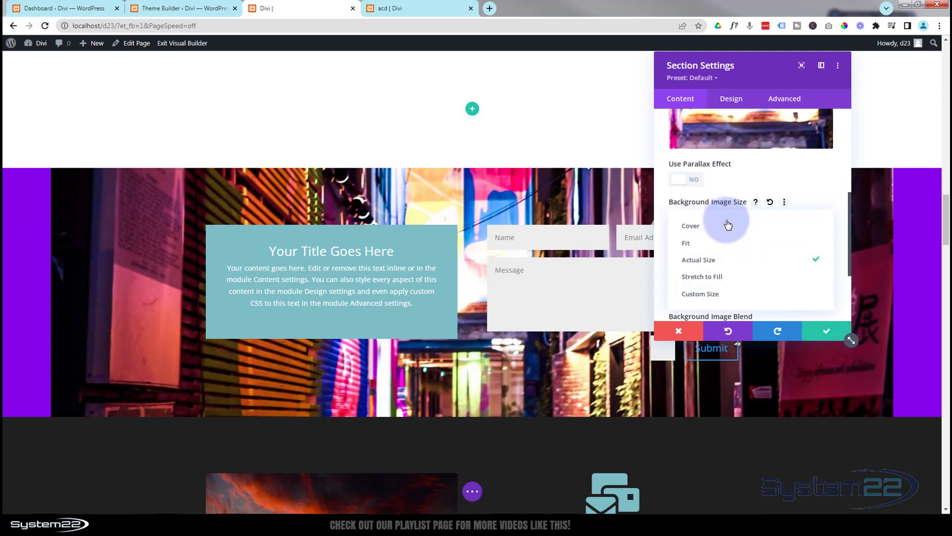
{"action": "left_click", "coordinate": [729, 278]}
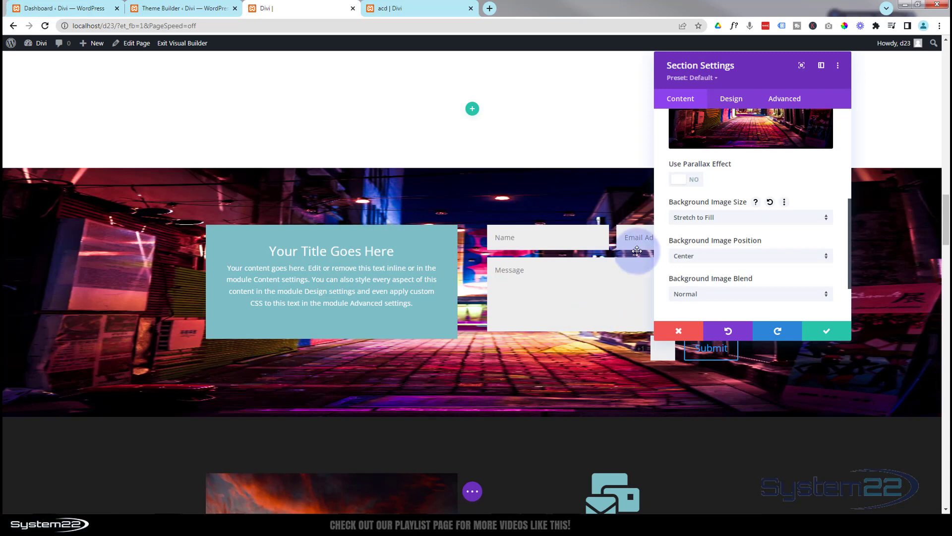
Try a Custom Size, then set the background image size to Cover.
{"action": "left_click", "coordinate": [744, 222]}
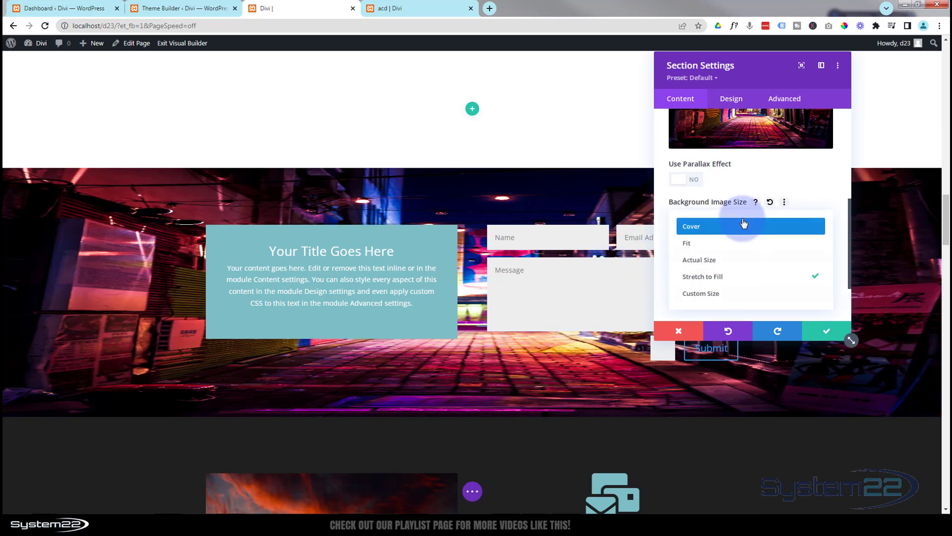
{"action": "left_click", "coordinate": [741, 294]}
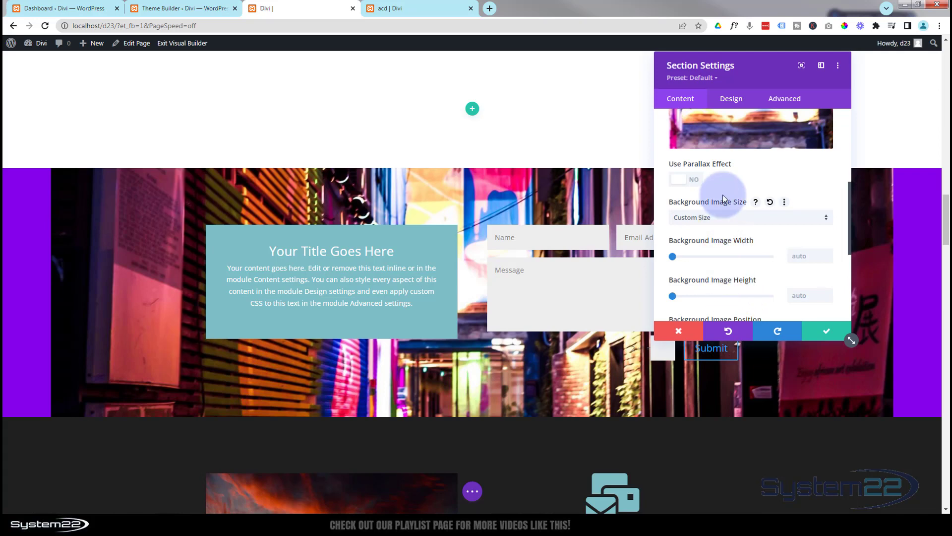
{"action": "left_click", "coordinate": [724, 218]}
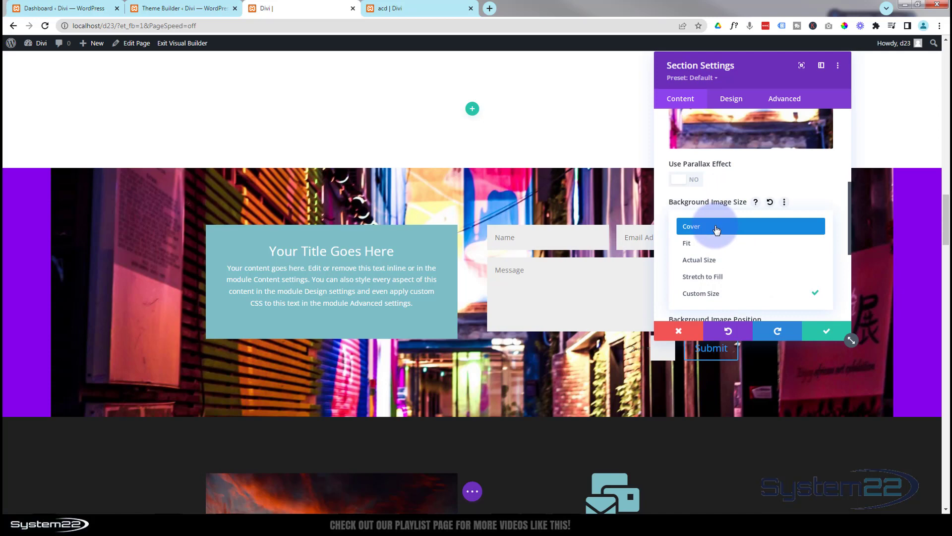
{"action": "left_click", "coordinate": [717, 227]}
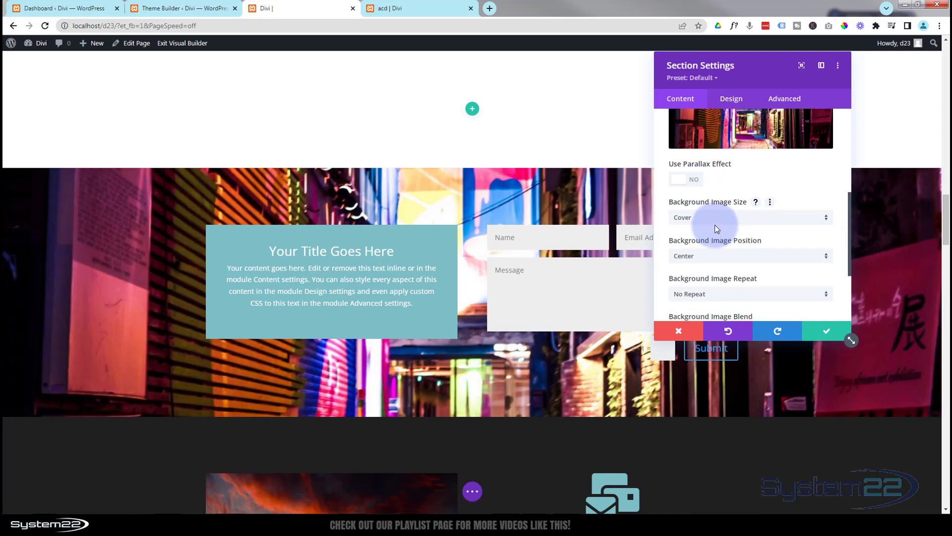
{"action": "scroll", "coordinate": [738, 247], "scroll_direction": "down", "scroll_amount": 1}
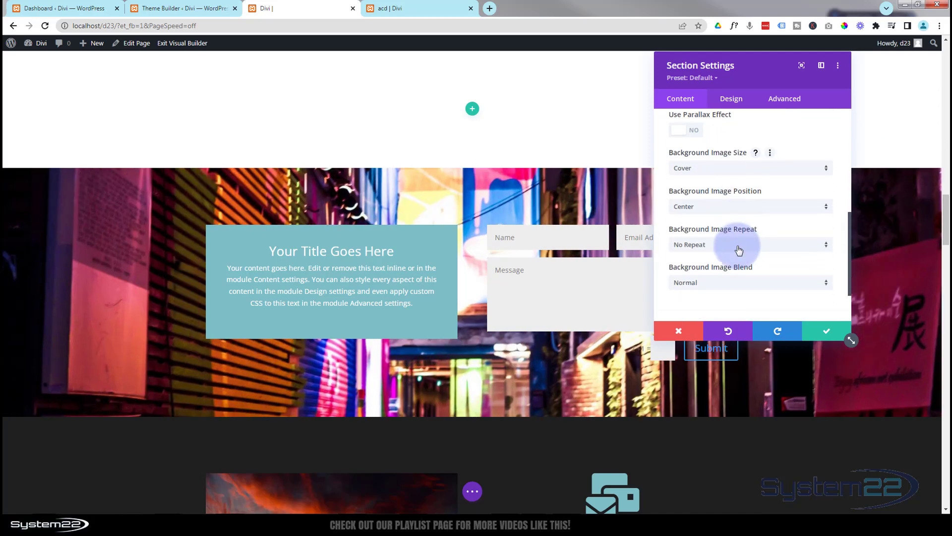
{"action": "left_click", "coordinate": [712, 208]}
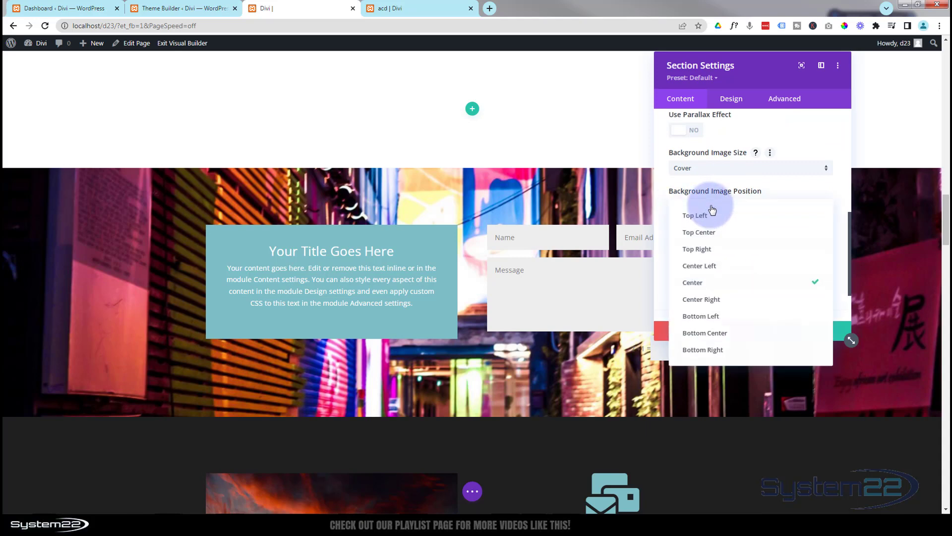
{"action": "left_click", "coordinate": [703, 215]}
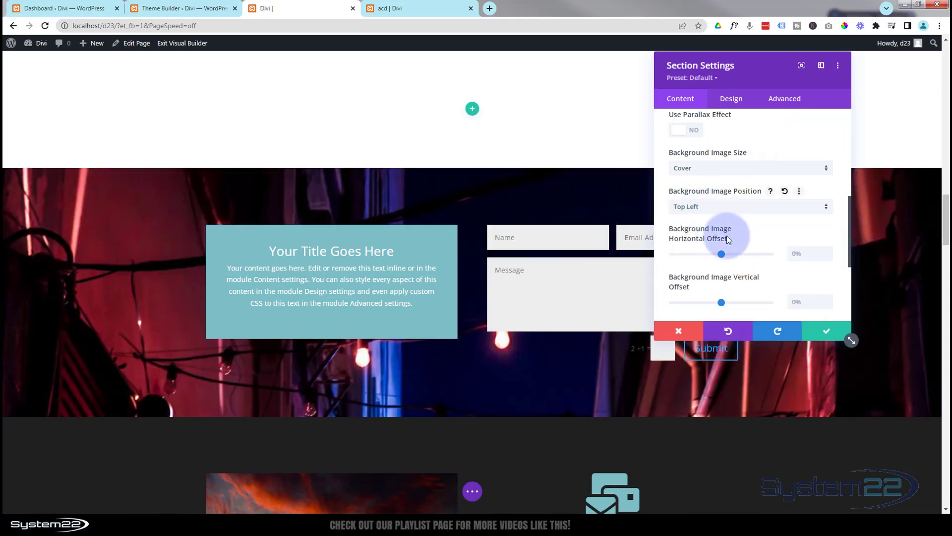
{"action": "left_click", "coordinate": [730, 213]}
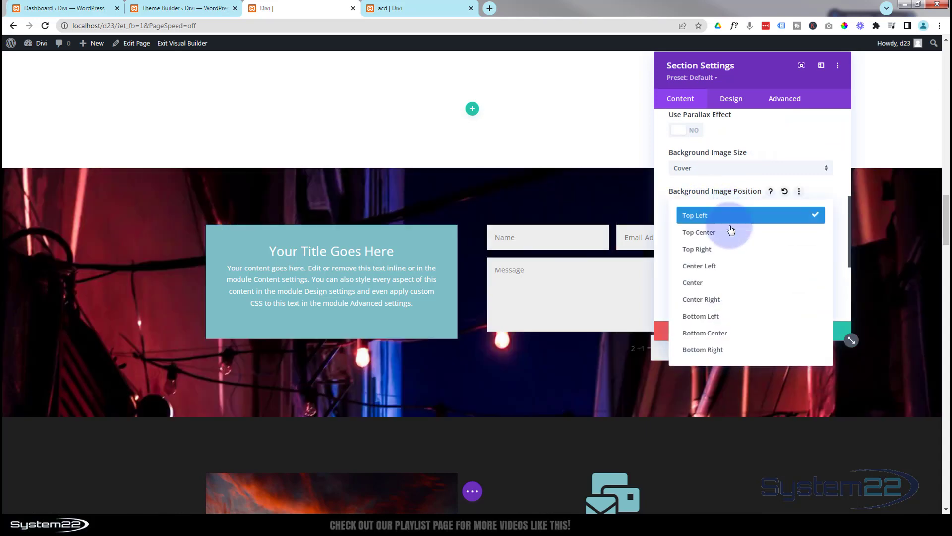
{"action": "left_click", "coordinate": [730, 234]}
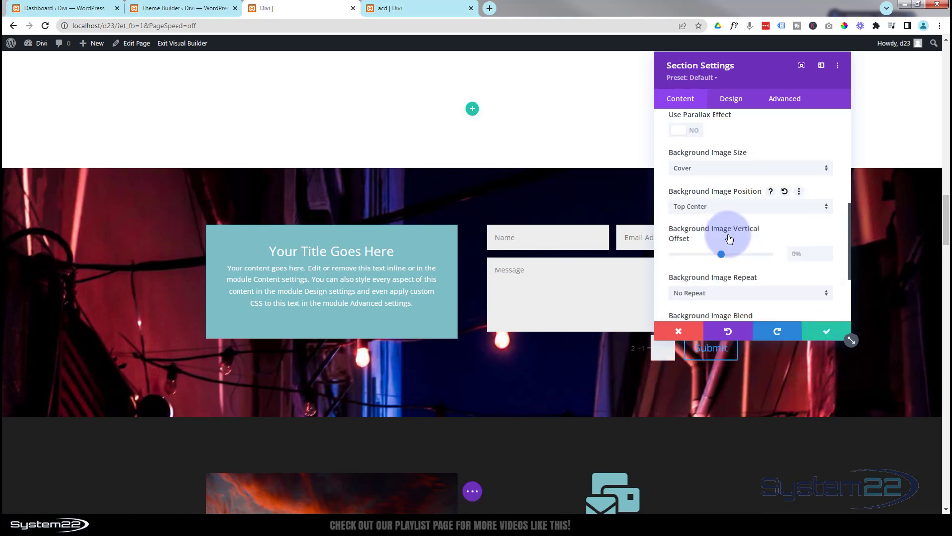
{"action": "left_click", "coordinate": [732, 207]}
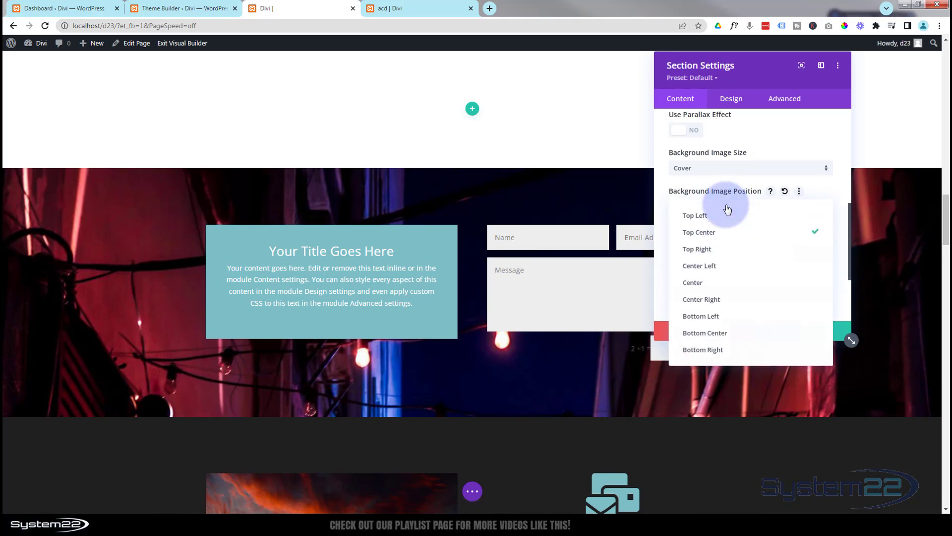
{"action": "left_click", "coordinate": [708, 285]}
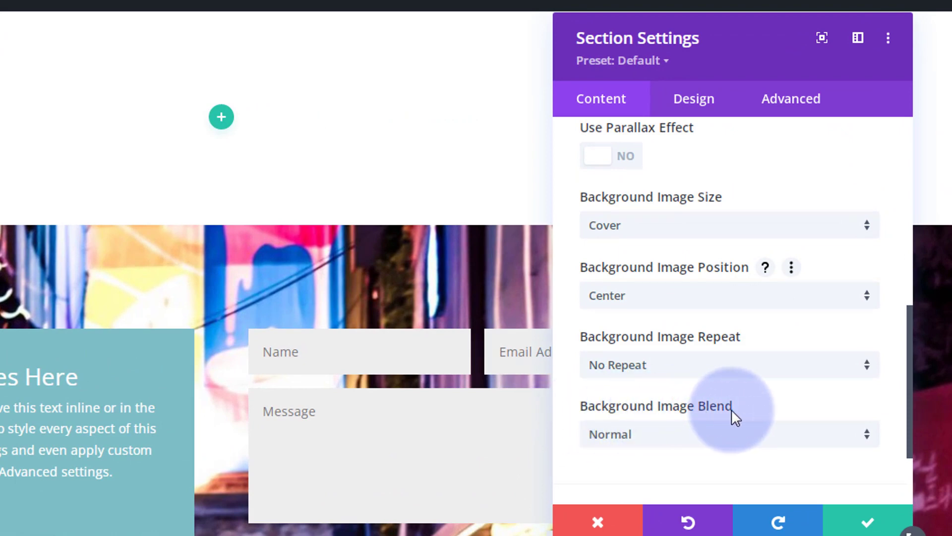
{"action": "scroll", "coordinate": [714, 448], "scroll_direction": "up", "scroll_amount": 5}
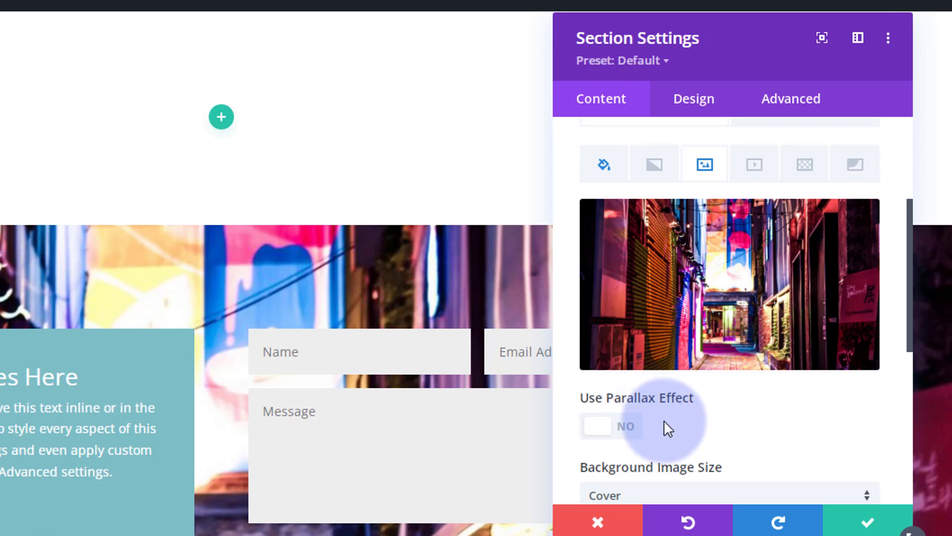
{"action": "left_click", "coordinate": [613, 433]}
{"action": "scroll", "coordinate": [709, 411], "scroll_direction": "down", "scroll_amount": 2}
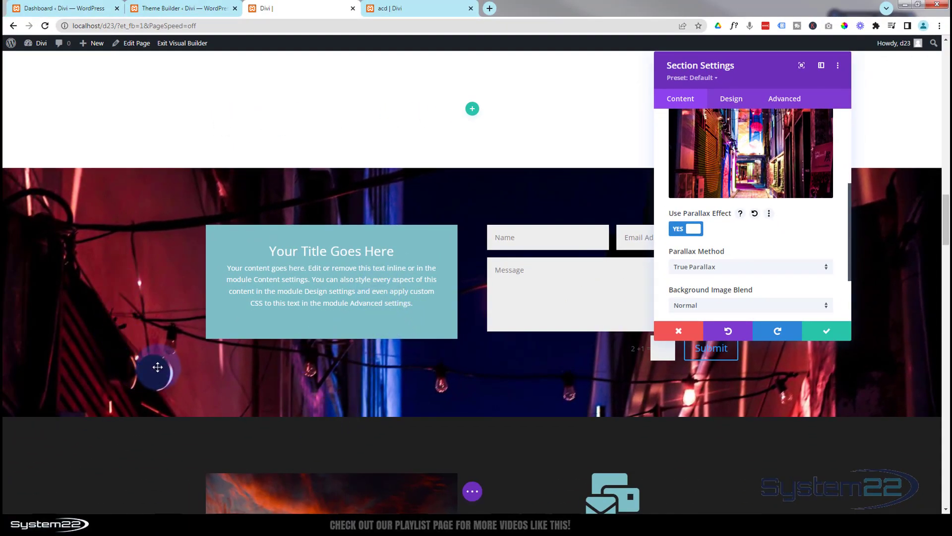
{"action": "scroll", "coordinate": [125, 438], "scroll_direction": "down", "scroll_amount": 4}
{"action": "scroll", "coordinate": [126, 438], "scroll_direction": "up", "scroll_amount": 5}
{"action": "scroll", "coordinate": [128, 440], "scroll_direction": "up", "scroll_amount": 4}
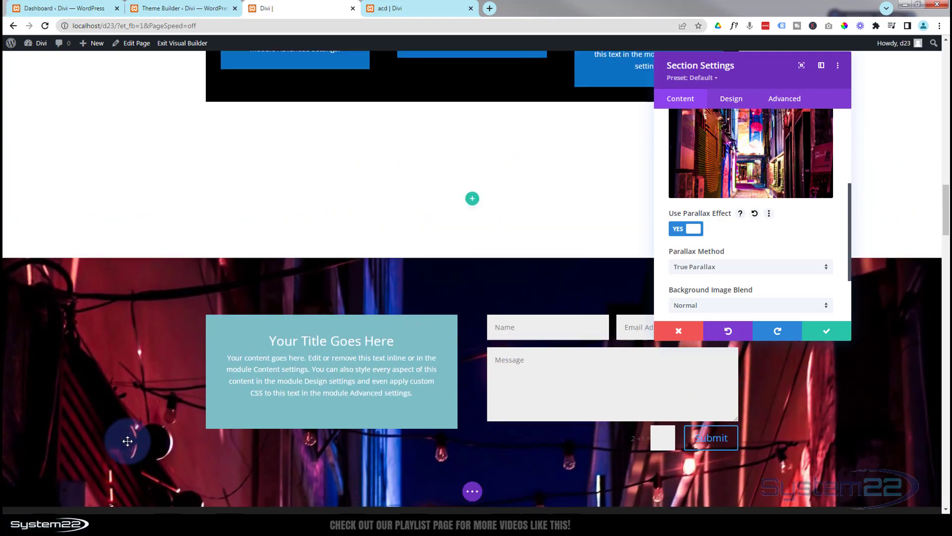
{"action": "scroll", "coordinate": [127, 441], "scroll_direction": "down", "scroll_amount": 2}
{"action": "scroll", "coordinate": [128, 441], "scroll_direction": "down", "scroll_amount": 4}
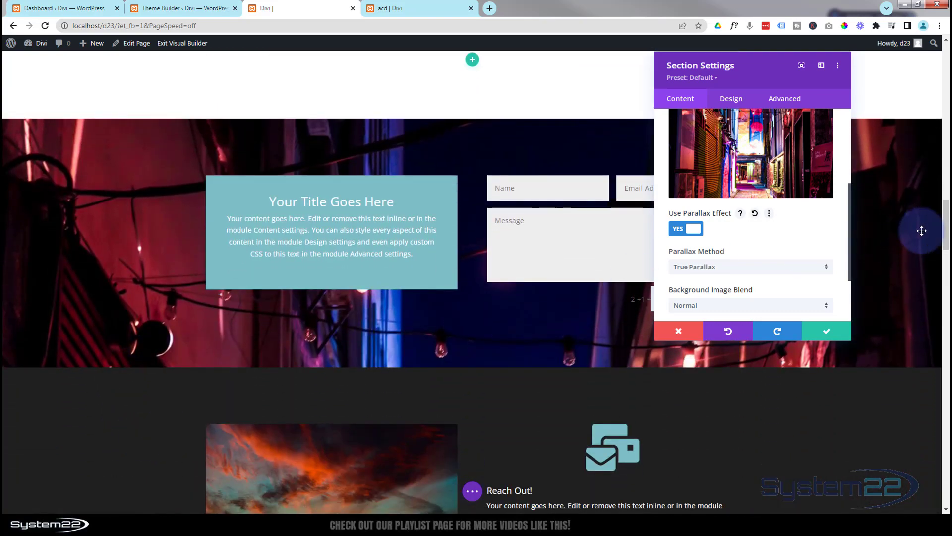
{"action": "scroll", "coordinate": [947, 234], "scroll_direction": "down", "scroll_amount": 3}
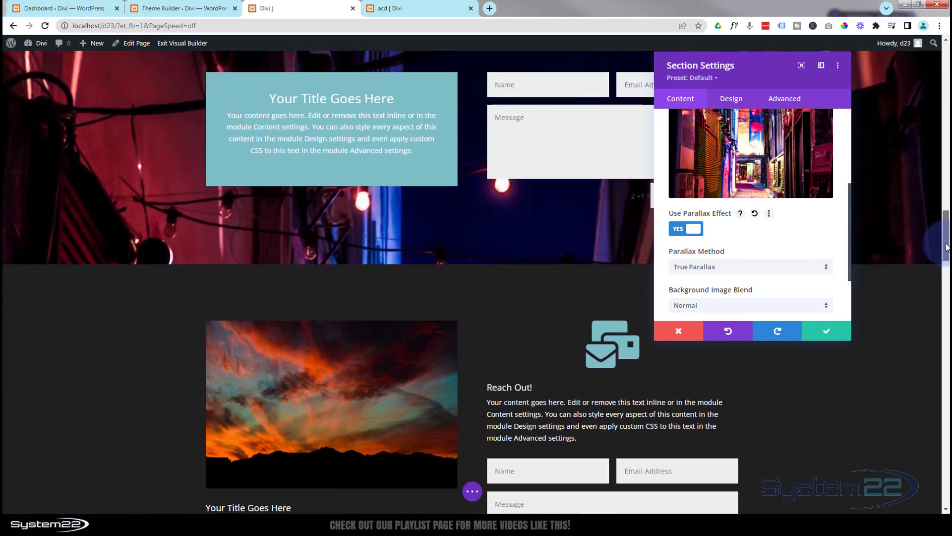
{"action": "scroll", "coordinate": [947, 237], "scroll_direction": "up", "scroll_amount": 1}
{"action": "scroll", "coordinate": [946, 233], "scroll_direction": "up", "scroll_amount": 6}
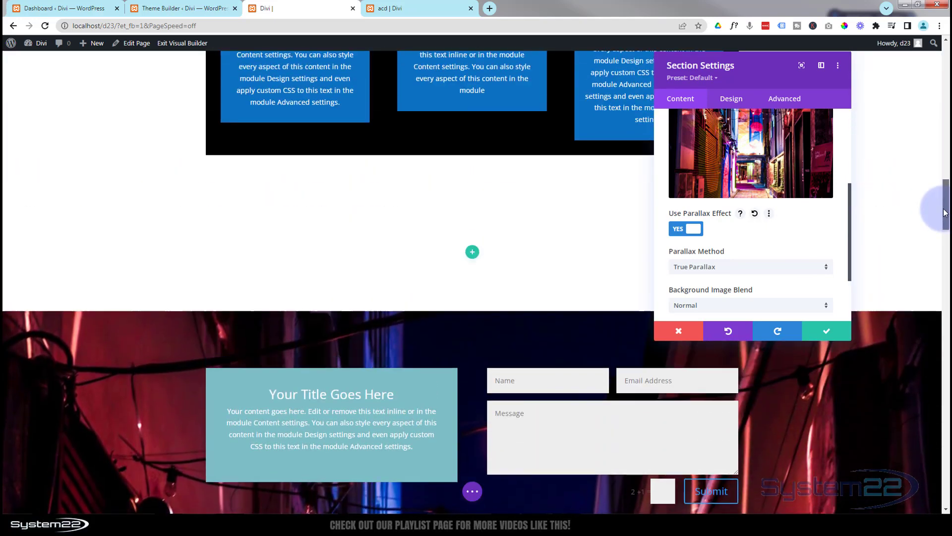
{"action": "mouse_move", "coordinate": [944, 214]}
{"action": "left_mouse_down"}
{"action": "mouse_move", "coordinate": [948, 245]}
{"action": "mouse_move", "coordinate": [947, 230]}
{"action": "left_mouse_up"}
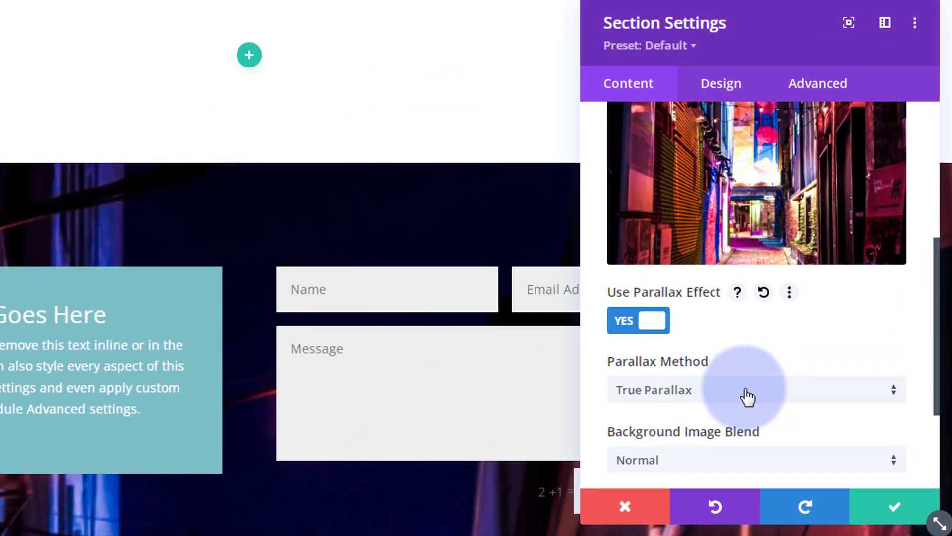
{"action": "left_click", "coordinate": [745, 346]}
{"action": "left_click", "coordinate": [669, 442]}
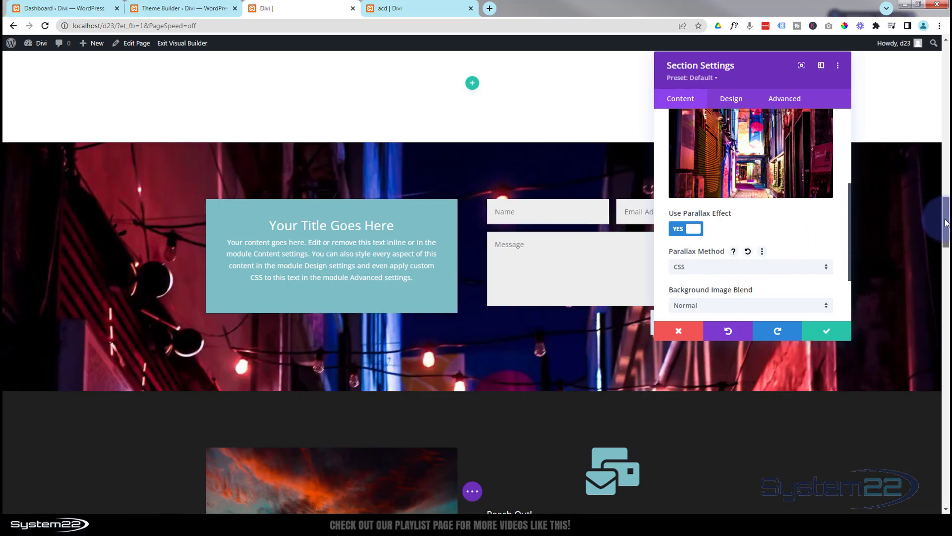
{"action": "mouse_move", "coordinate": [946, 222]}
{"action": "left_mouse_down"}
{"action": "mouse_move", "coordinate": [946, 240]}
{"action": "mouse_move", "coordinate": [945, 198]}
{"action": "mouse_move", "coordinate": [945, 248]}
{"action": "mouse_move", "coordinate": [949, 219]}
{"action": "left_mouse_up"}
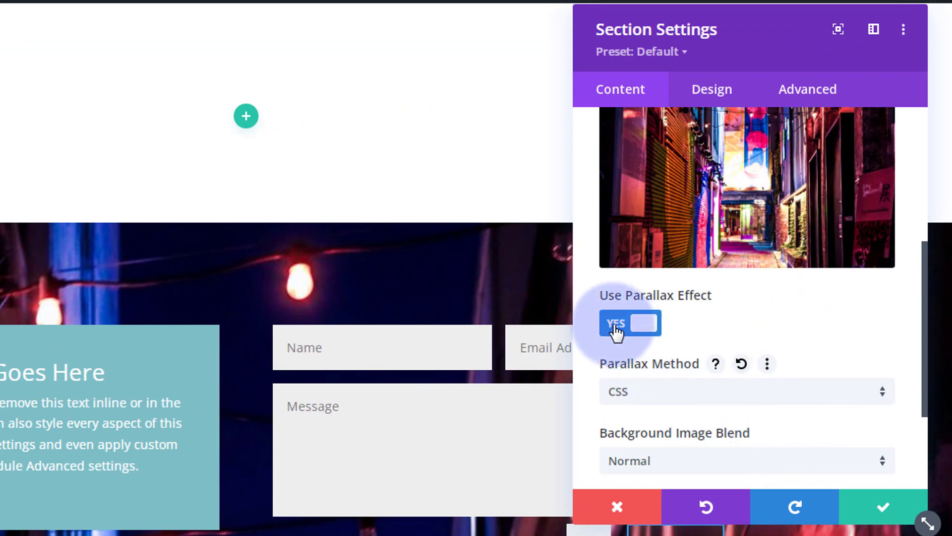
Turn parallax off and try Multiply, Screen, Overlay, Color Dodge and Color Burn blends.
{"action": "left_click", "coordinate": [615, 324]}
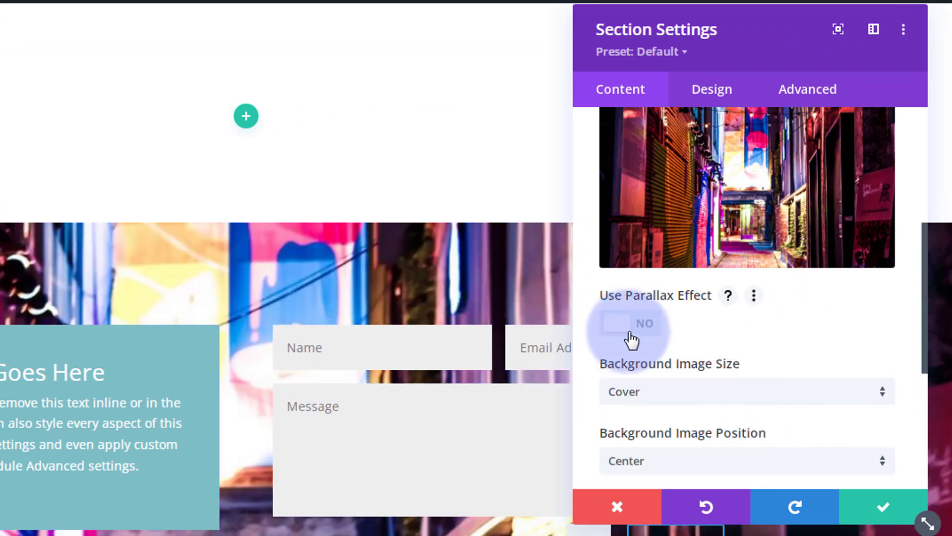
{"action": "scroll", "coordinate": [748, 332], "scroll_direction": "down", "scroll_amount": 4}
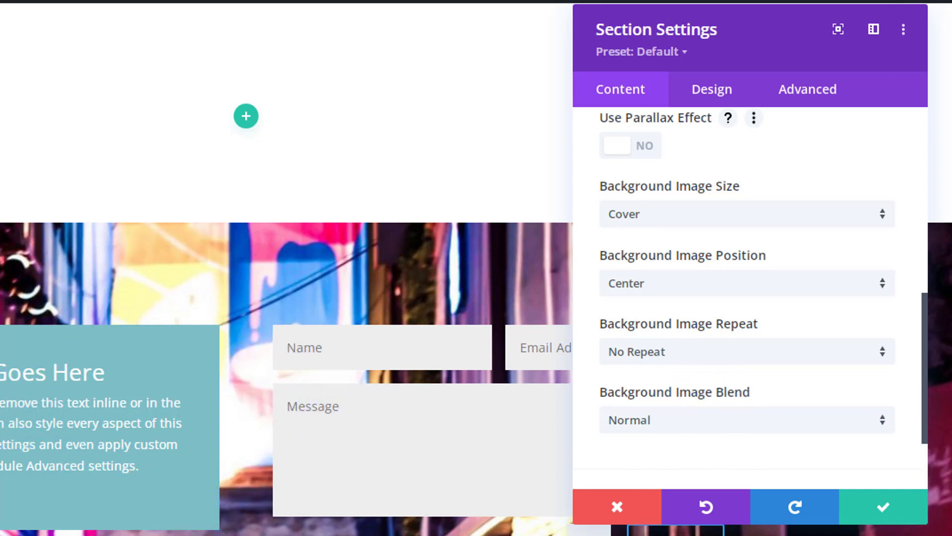
{"action": "left_click", "coordinate": [697, 429]}
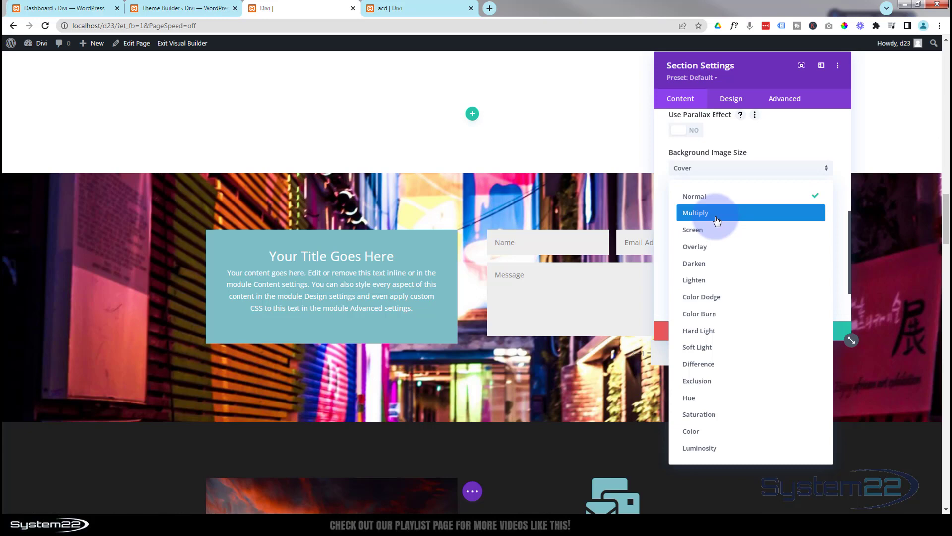
{"action": "left_click", "coordinate": [717, 221]}
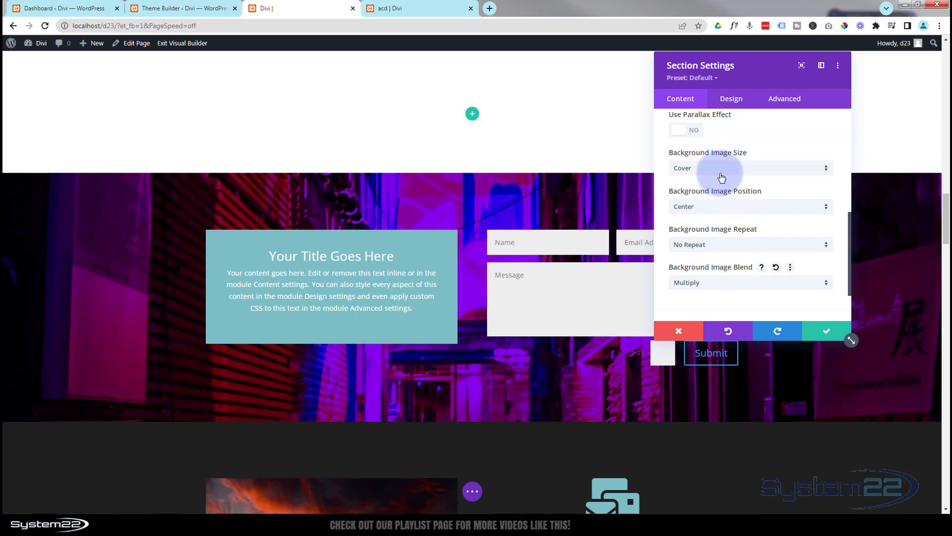
{"action": "left_click", "coordinate": [718, 283]}
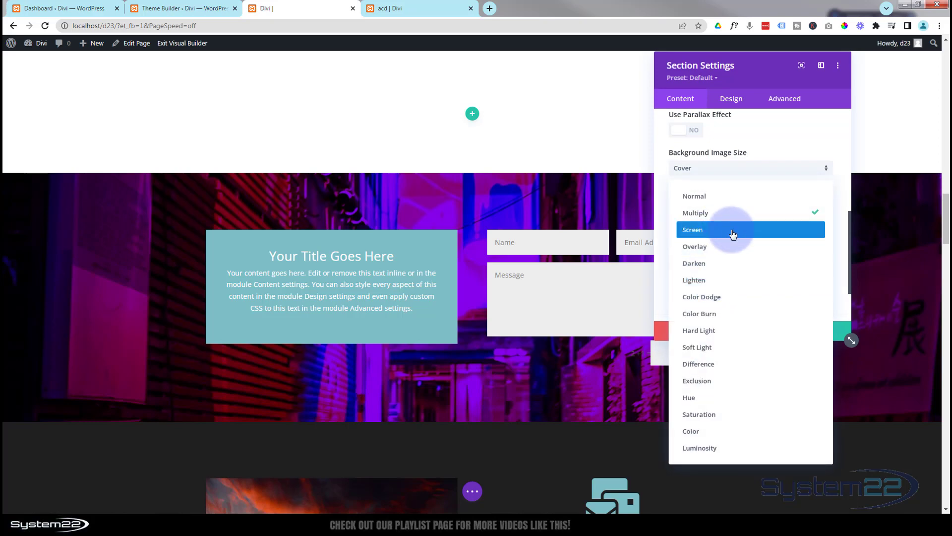
{"action": "left_click", "coordinate": [733, 232]}
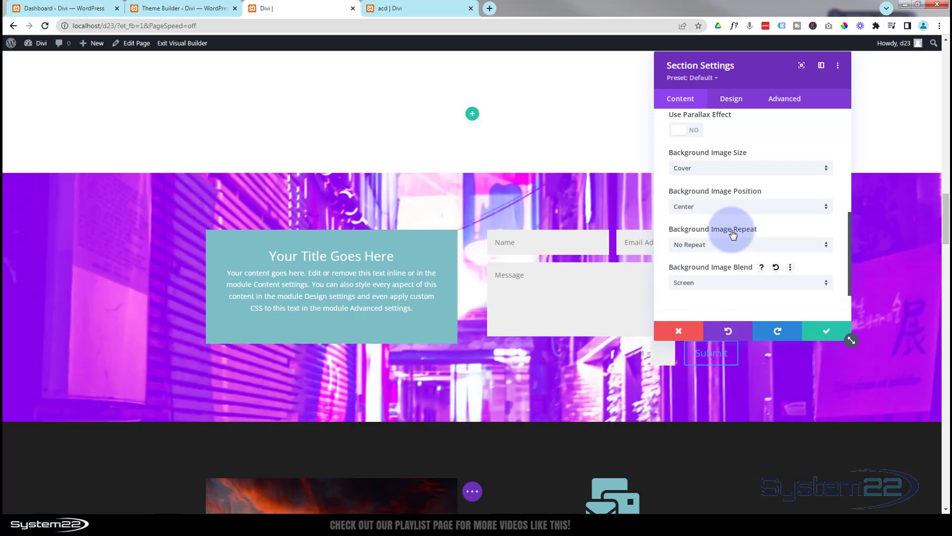
{"action": "left_click", "coordinate": [705, 283]}
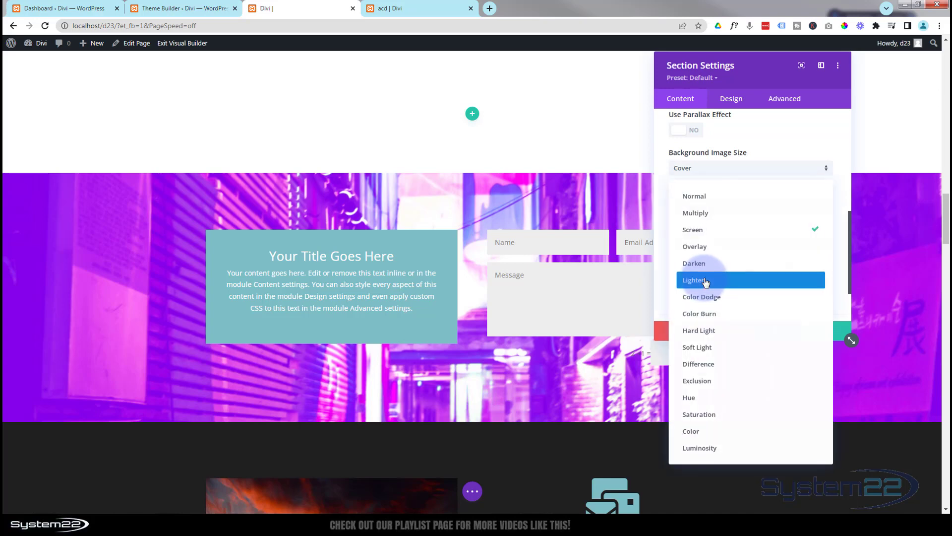
{"action": "left_click", "coordinate": [704, 247]}
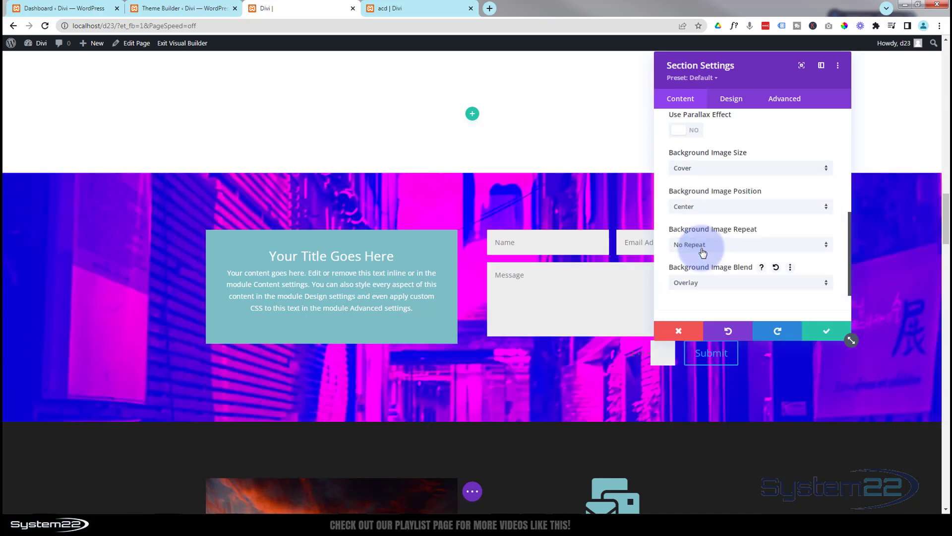
{"action": "left_click", "coordinate": [718, 282]}
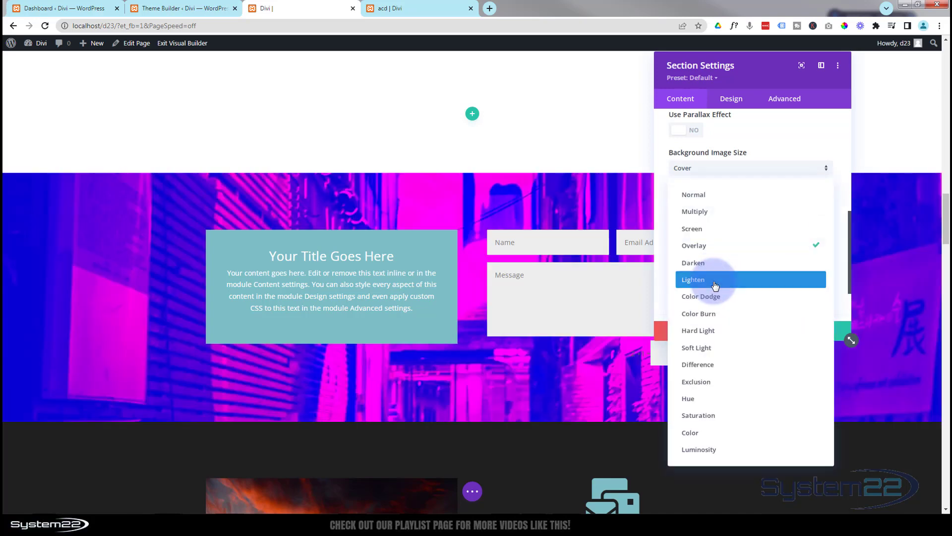
{"action": "left_click", "coordinate": [720, 298]}
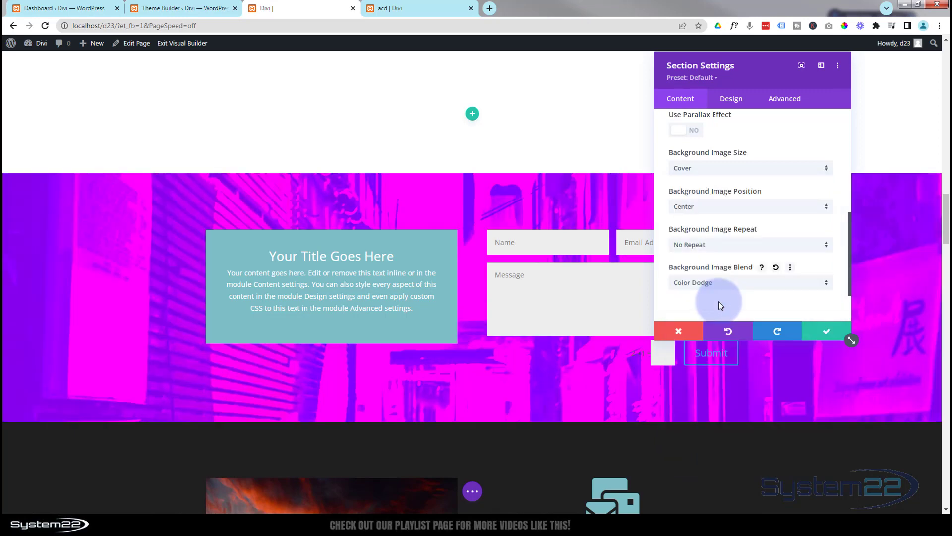
{"action": "left_click", "coordinate": [719, 285]}
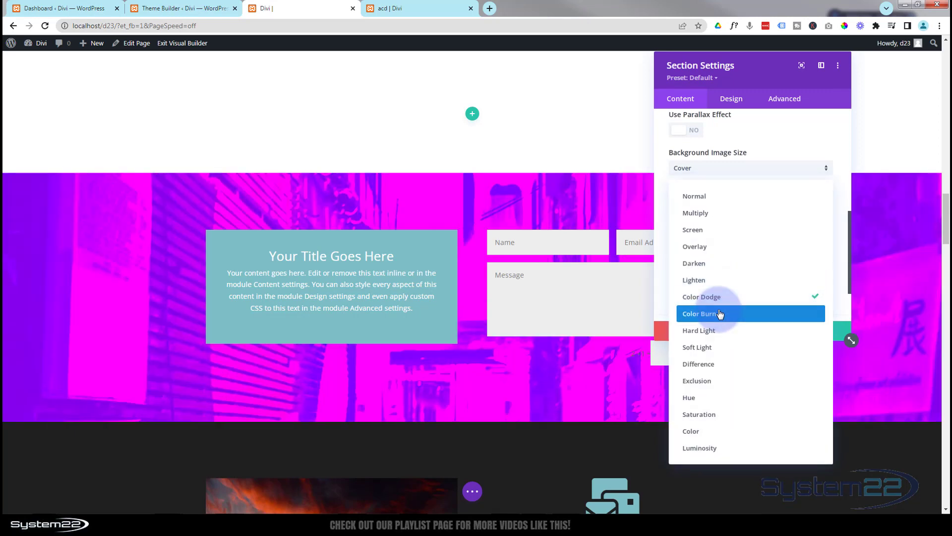
{"action": "left_click", "coordinate": [720, 313]}
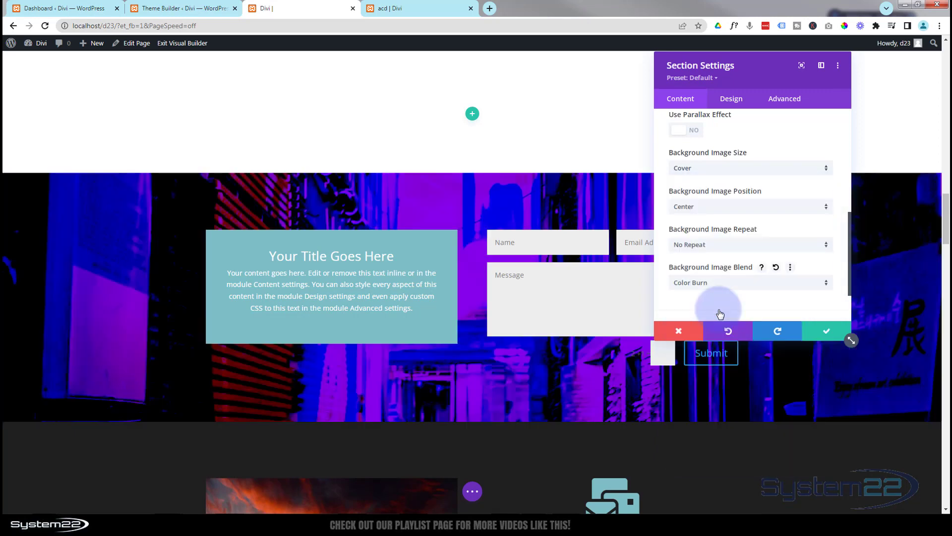
Try Exclusion and Luminosity, then settle on the Multiply blend mode.
{"action": "left_click", "coordinate": [722, 284]}
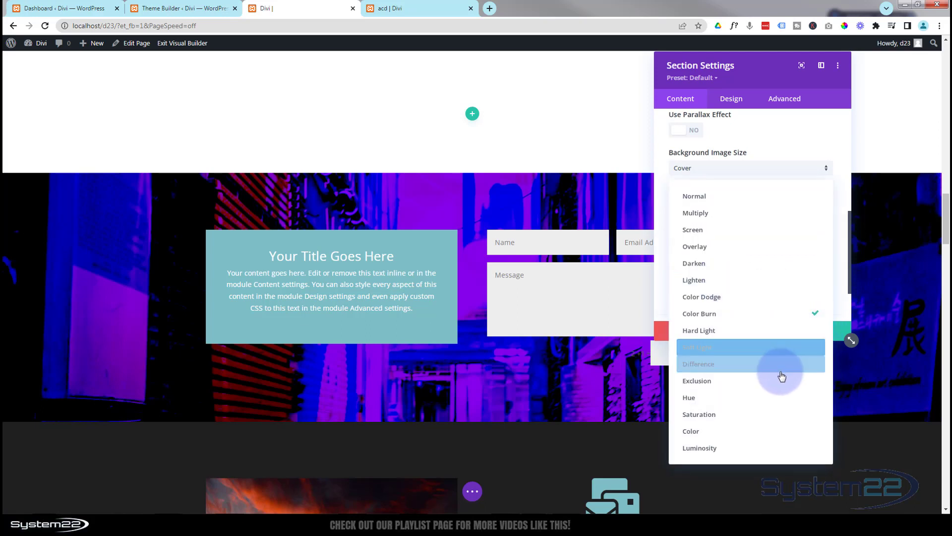
{"action": "left_click", "coordinate": [750, 384]}
{"action": "left_click", "coordinate": [727, 291]}
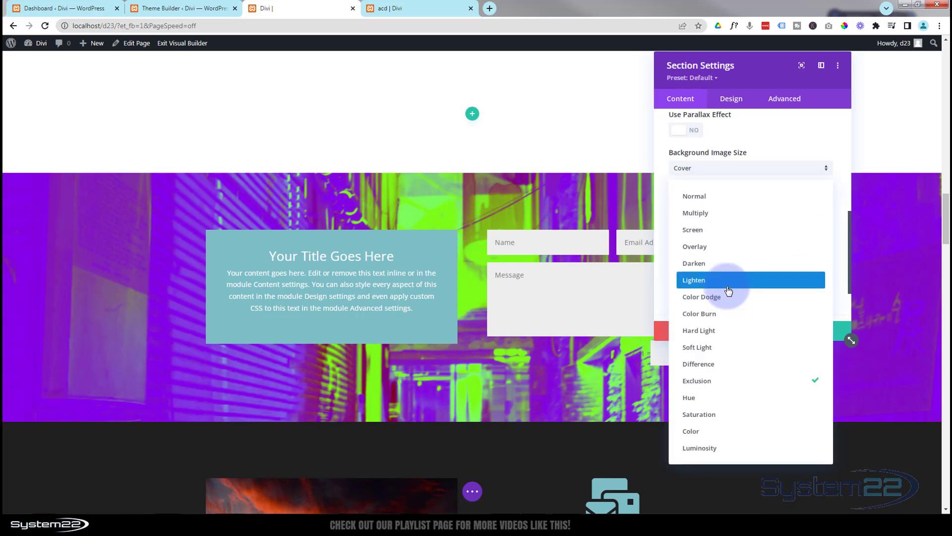
{"action": "left_click", "coordinate": [726, 448]}
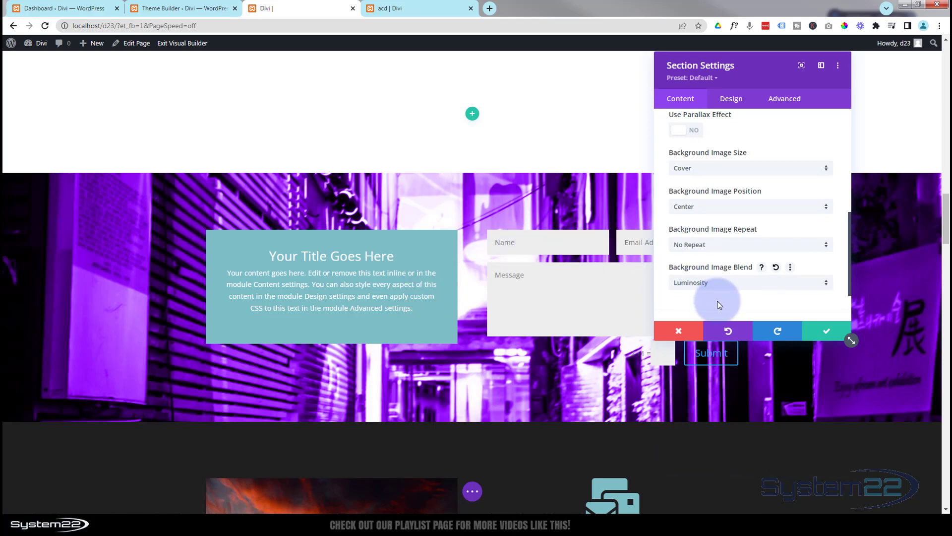
{"action": "scroll", "coordinate": [757, 305], "scroll_direction": "up", "scroll_amount": 10}
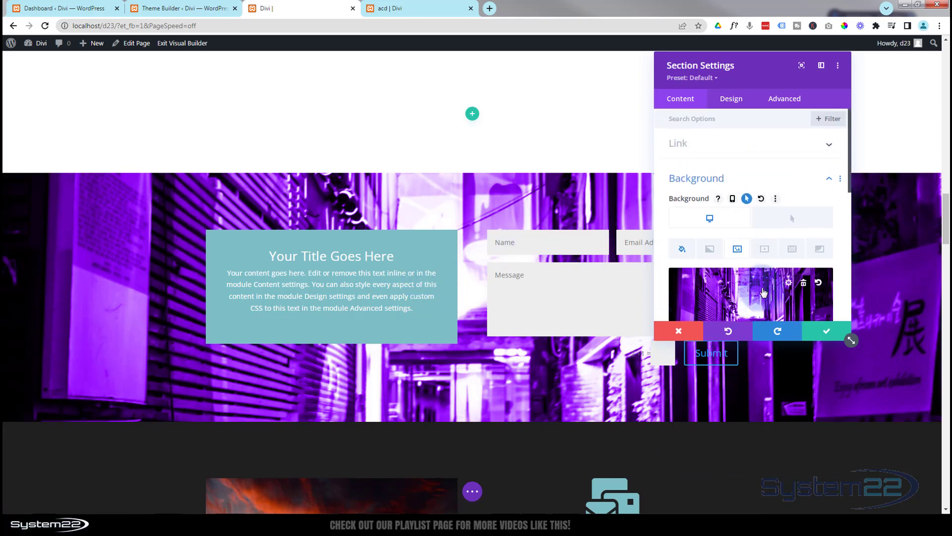
{"action": "scroll", "coordinate": [763, 293], "scroll_direction": "down", "scroll_amount": 10}
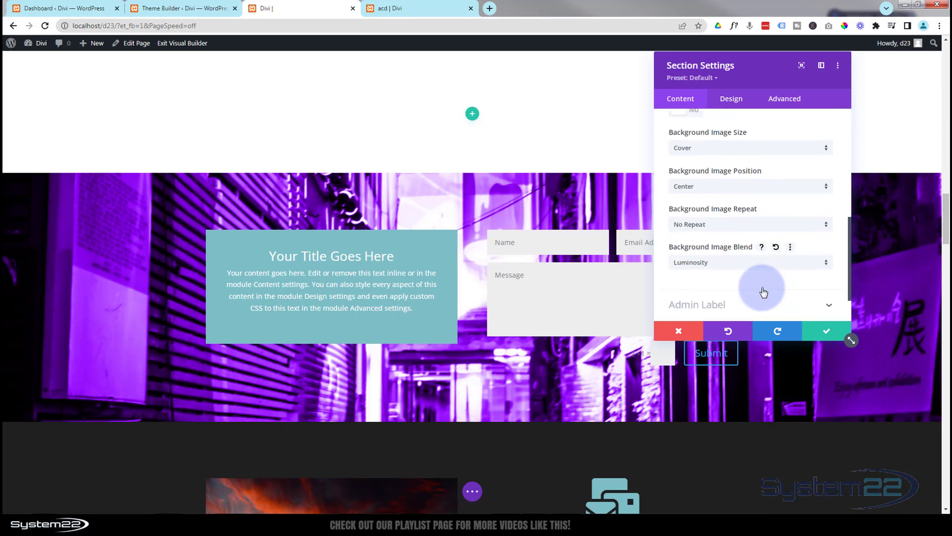
{"action": "left_click", "coordinate": [750, 251]}
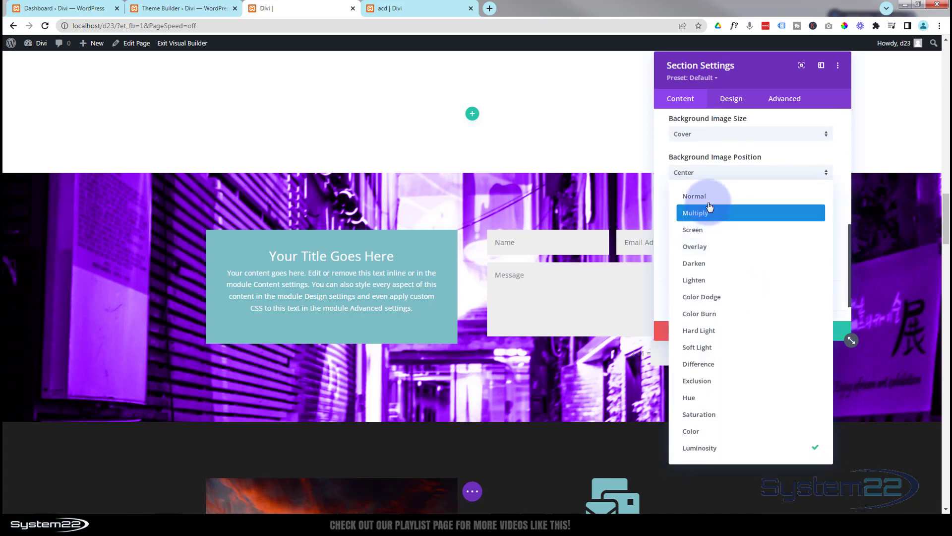
{"action": "left_click", "coordinate": [707, 214]}
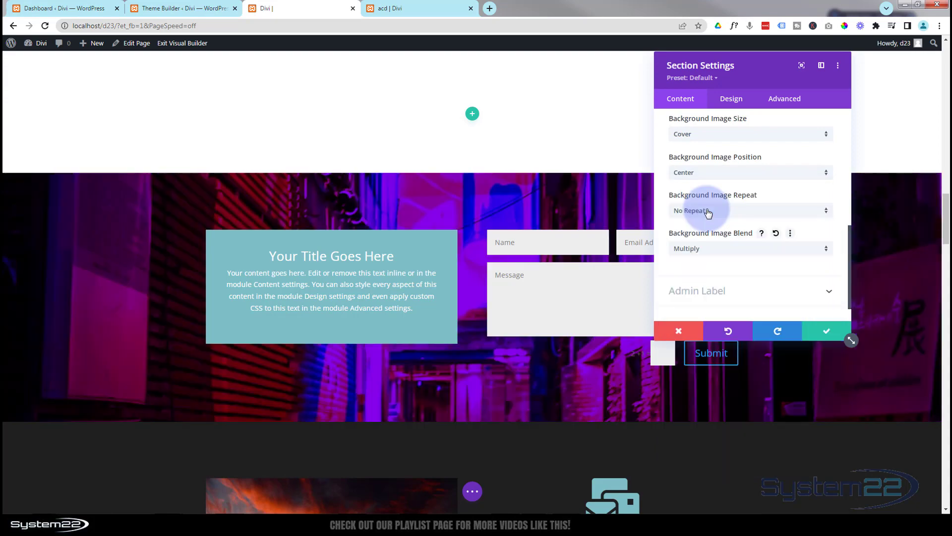
{"action": "scroll", "coordinate": [731, 293], "scroll_direction": "up", "scroll_amount": 2}
{"action": "scroll", "coordinate": [732, 293], "scroll_direction": "up", "scroll_amount": 5}
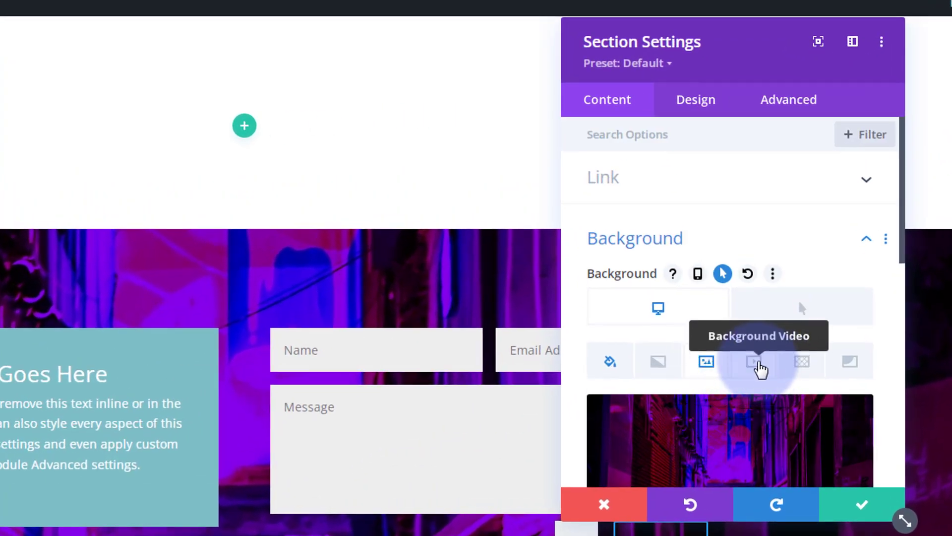
Show the section's Background Video options down to the empty MP4 and Webm fields.
{"action": "left_click", "coordinate": [758, 363]}
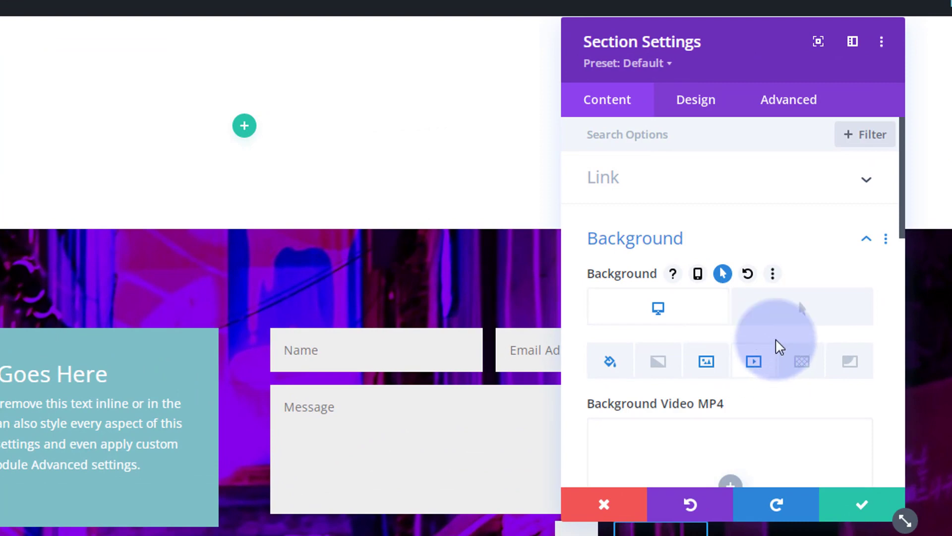
{"action": "scroll", "coordinate": [778, 347], "scroll_direction": "down", "scroll_amount": 3}
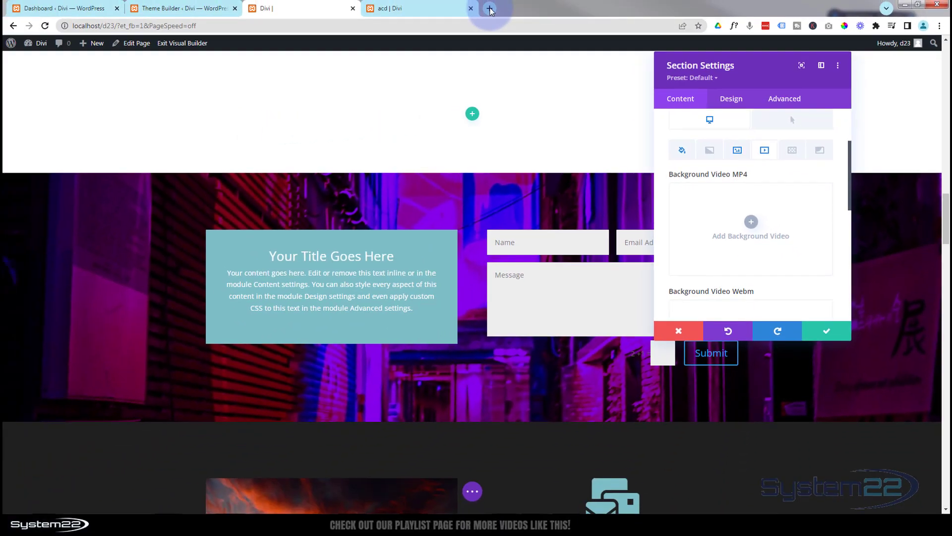
In a new browser tab, load pexels.com and go to its Videos section.
{"action": "left_click", "coordinate": [490, 9]}
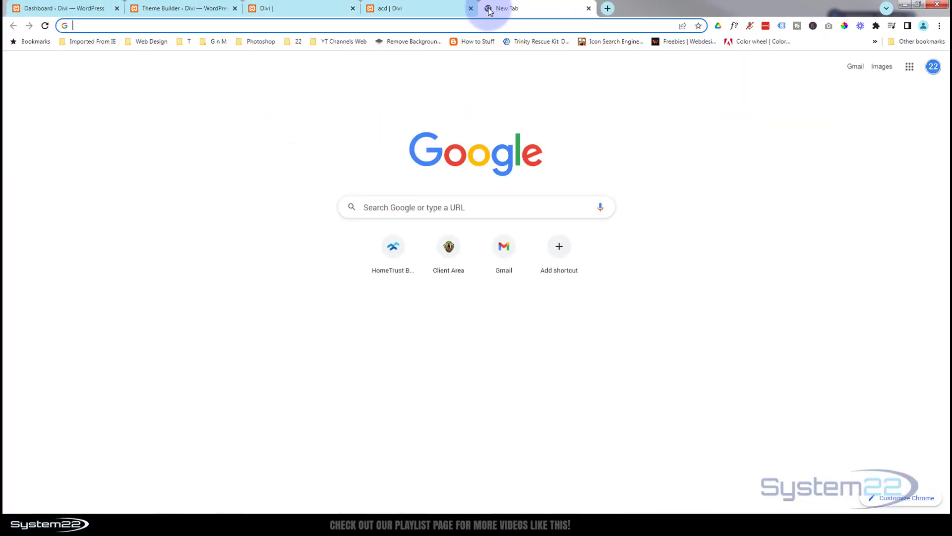
{"action": "type", "text": "pexels.co"}
{"action": "key", "text": "Return"}
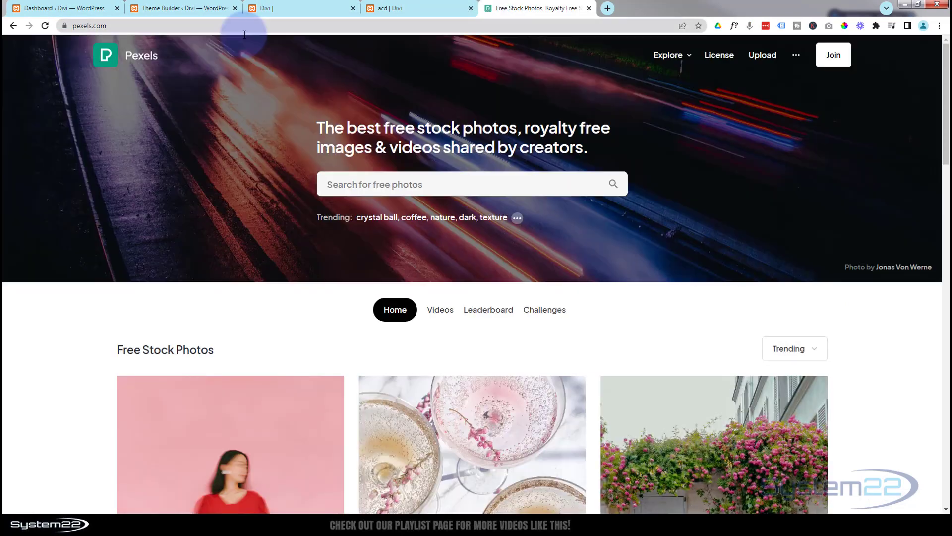
{"action": "left_click", "coordinate": [440, 310]}
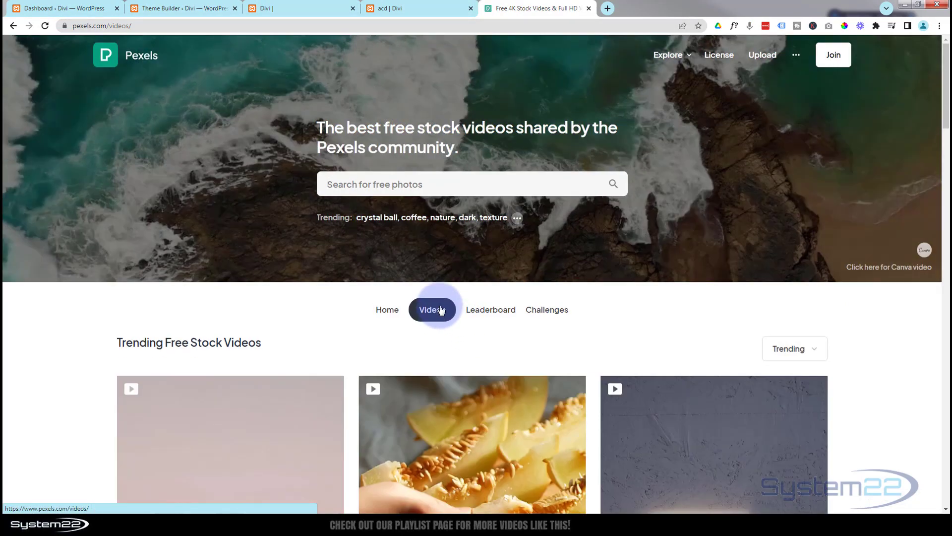
Search videos for 'sea' and download the aerial clip of waves breaking on rocks.
{"action": "left_click", "coordinate": [390, 173]}
{"action": "type", "text": "sea"}
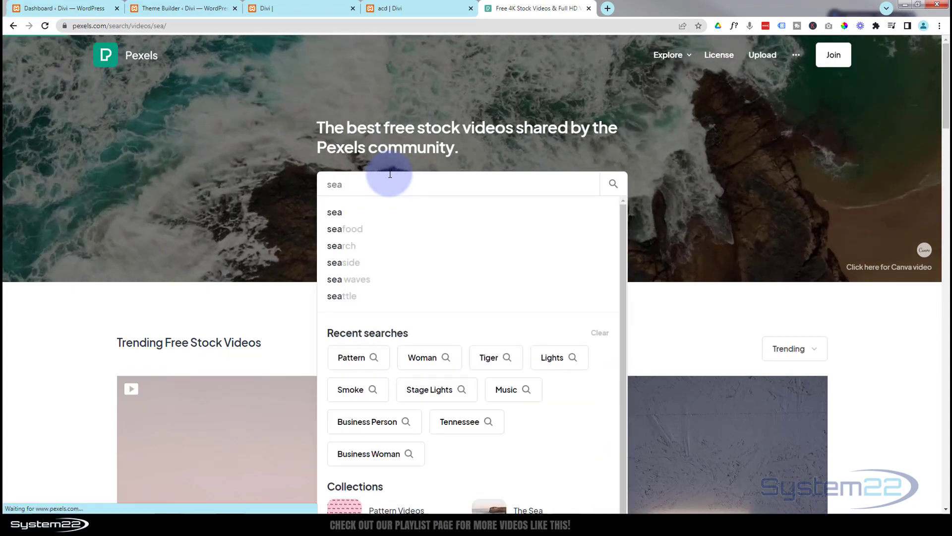
{"action": "key", "text": "Return"}
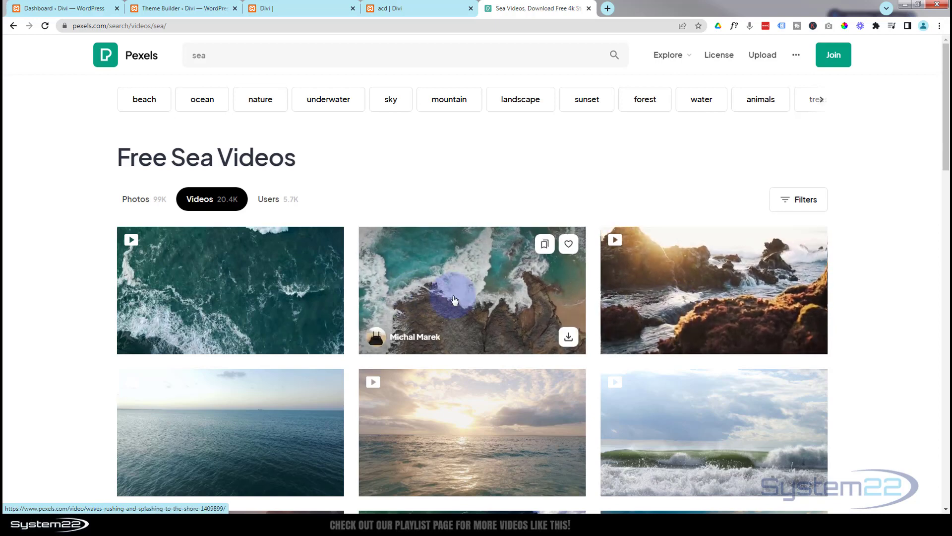
{"action": "left_click", "coordinate": [569, 337]}
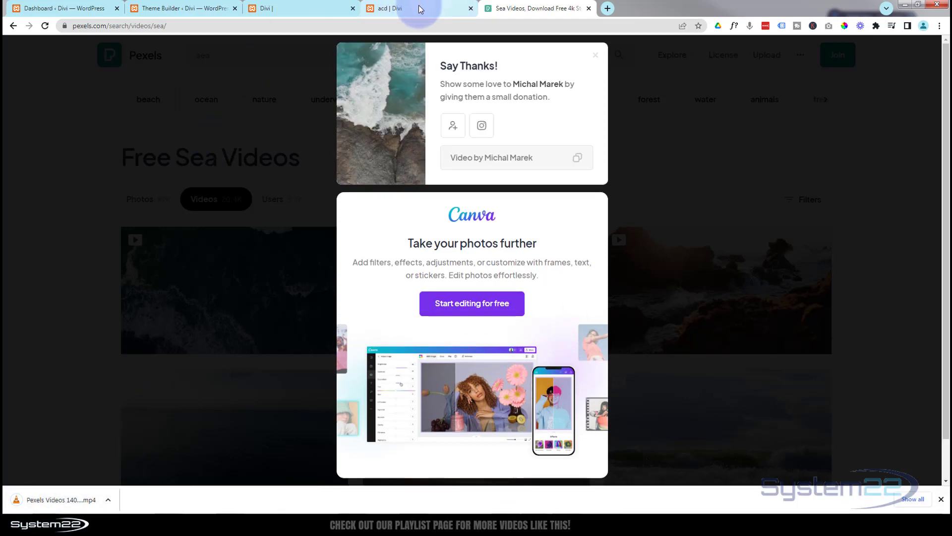
Upload the downloaded sea video as the section's background video, then remove it again.
{"action": "left_click", "coordinate": [257, 12]}
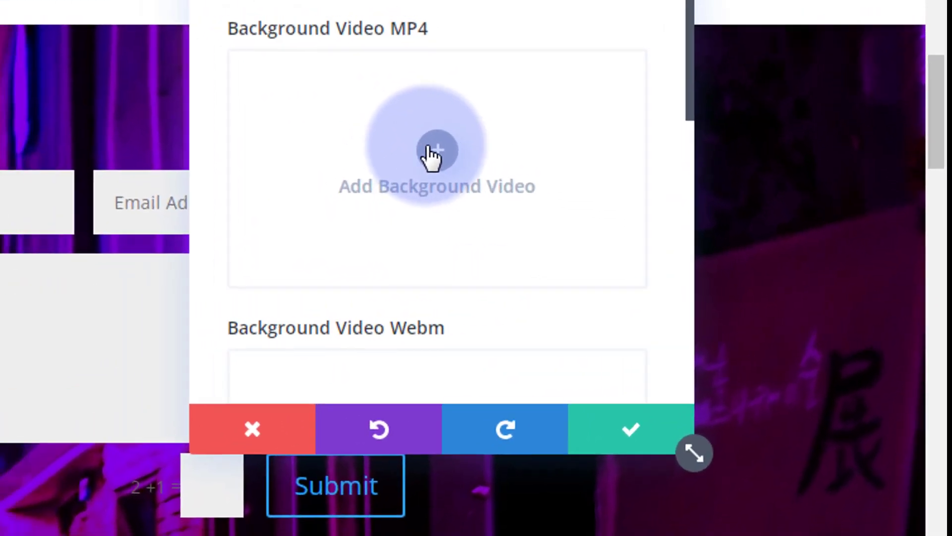
{"action": "left_click", "coordinate": [429, 152]}
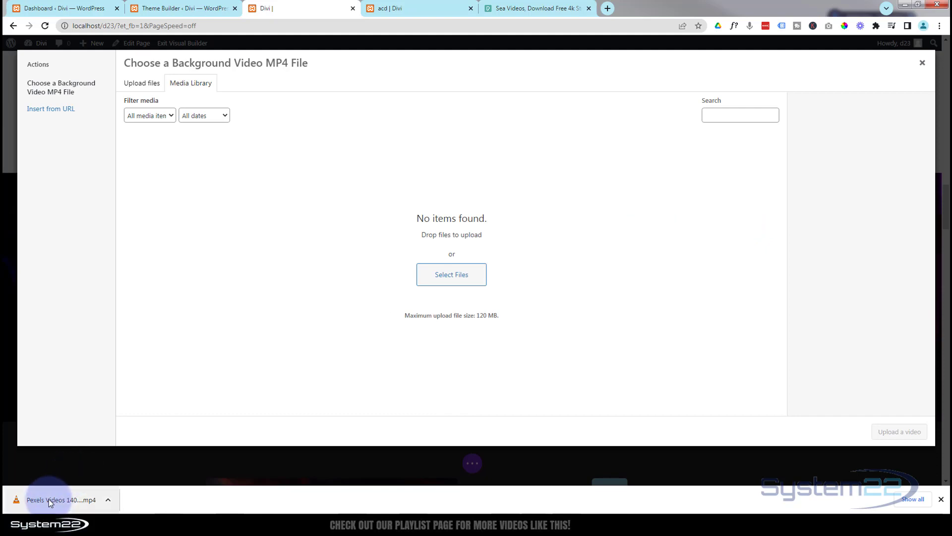
{"action": "left_click_drag", "start_coordinate": [46, 500], "coordinate": [196, 171]}
{"action": "left_click", "coordinate": [896, 434]}
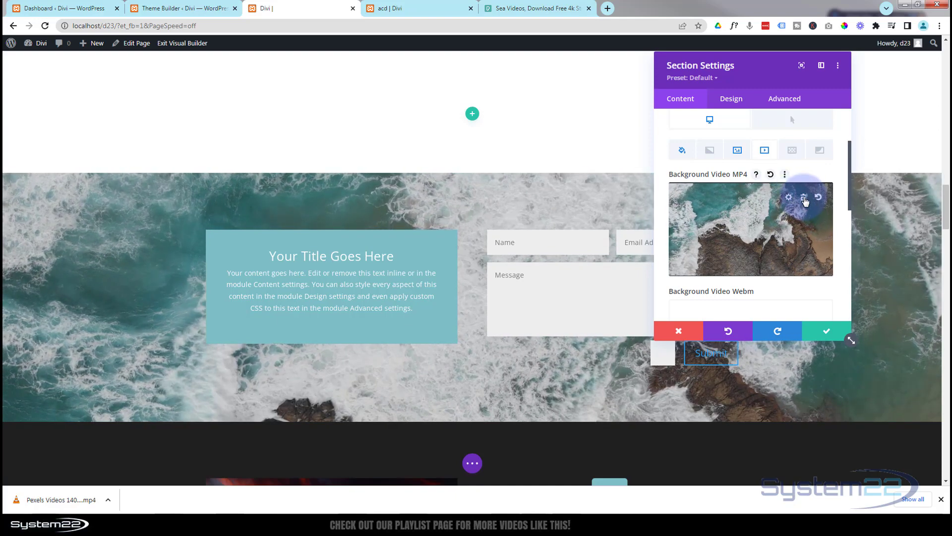
{"action": "left_click", "coordinate": [804, 198]}
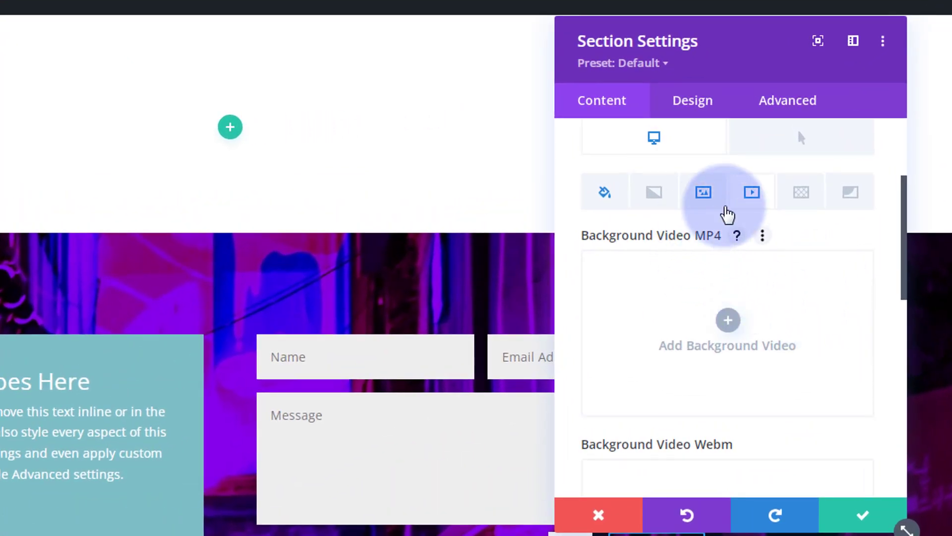
Add a Confetti background pattern to the contact section and make it white.
{"action": "left_click", "coordinate": [802, 196]}
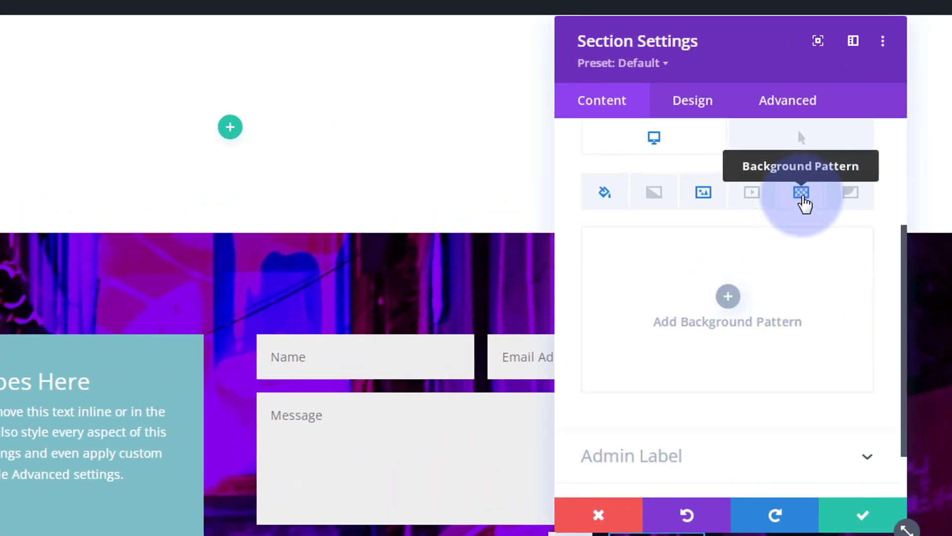
{"action": "left_click", "coordinate": [733, 296]}
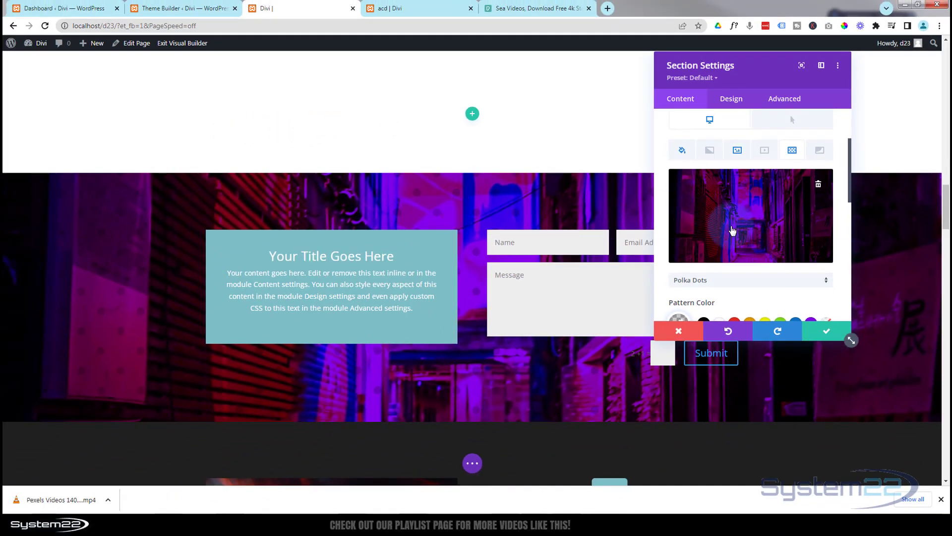
{"action": "left_click", "coordinate": [732, 225]}
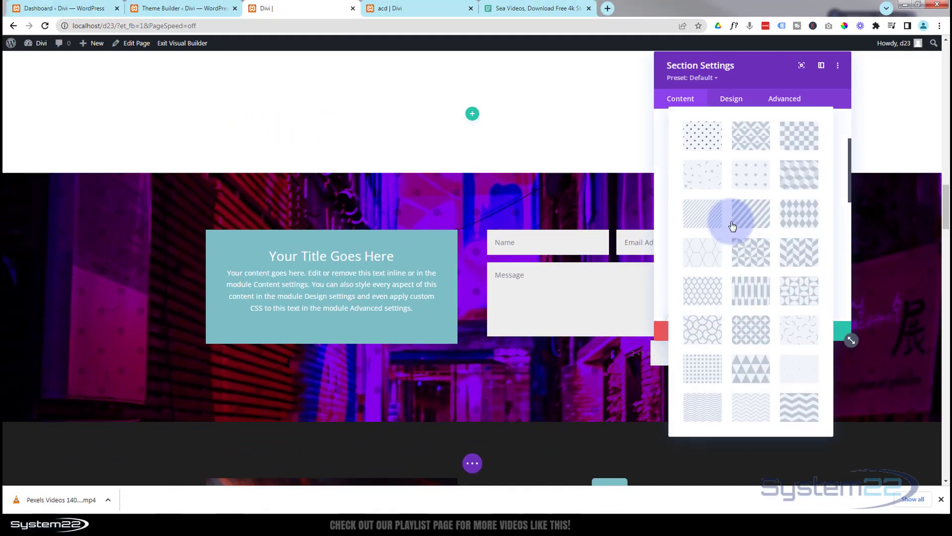
{"action": "left_click", "coordinate": [705, 181]}
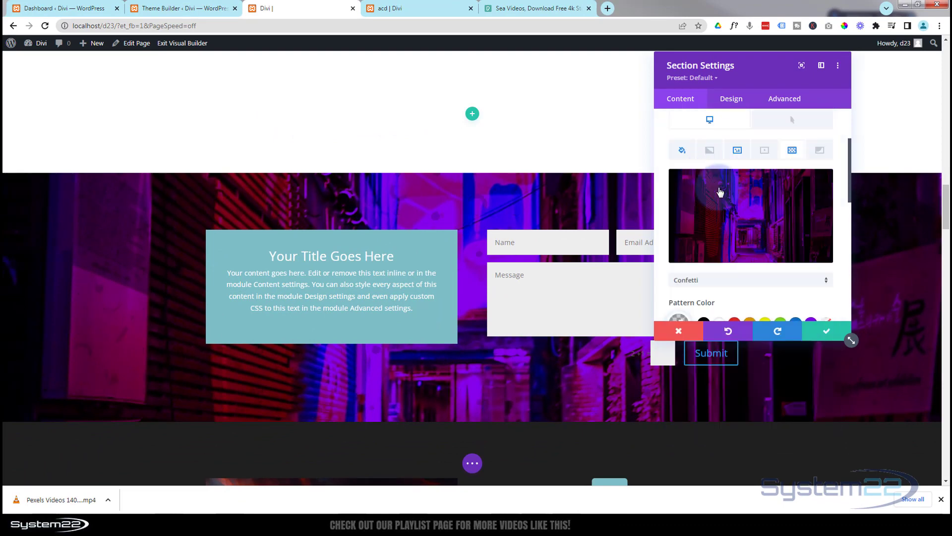
{"action": "scroll", "coordinate": [703, 184], "scroll_direction": "down", "scroll_amount": 3}
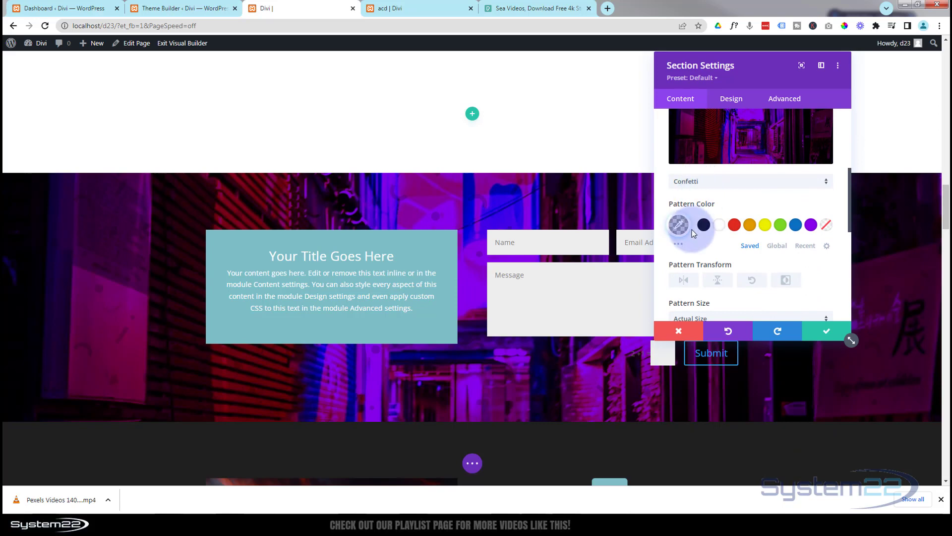
{"action": "left_click", "coordinate": [719, 225]}
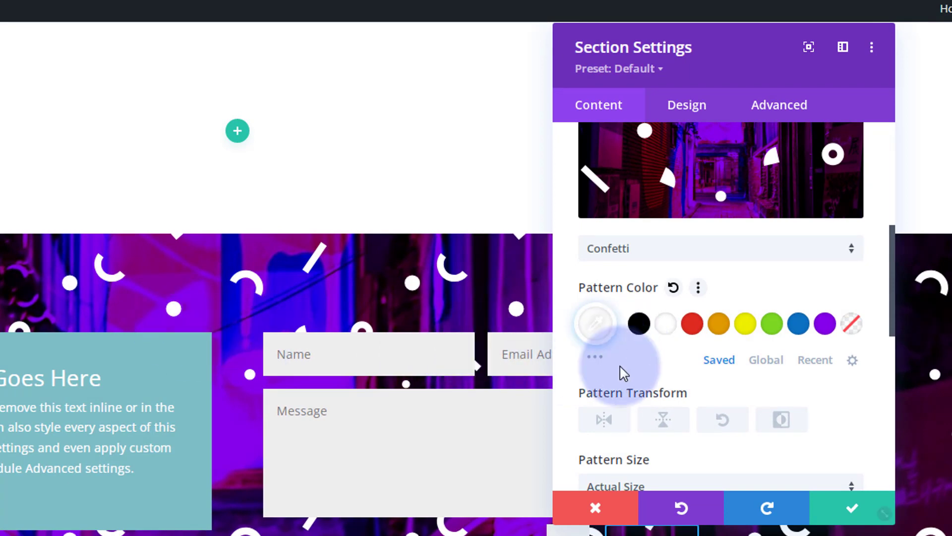
Try horizontal mirroring and colour inversion on the Confetti pattern, then revert both.
{"action": "scroll", "coordinate": [632, 370], "scroll_direction": "down", "scroll_amount": 2}
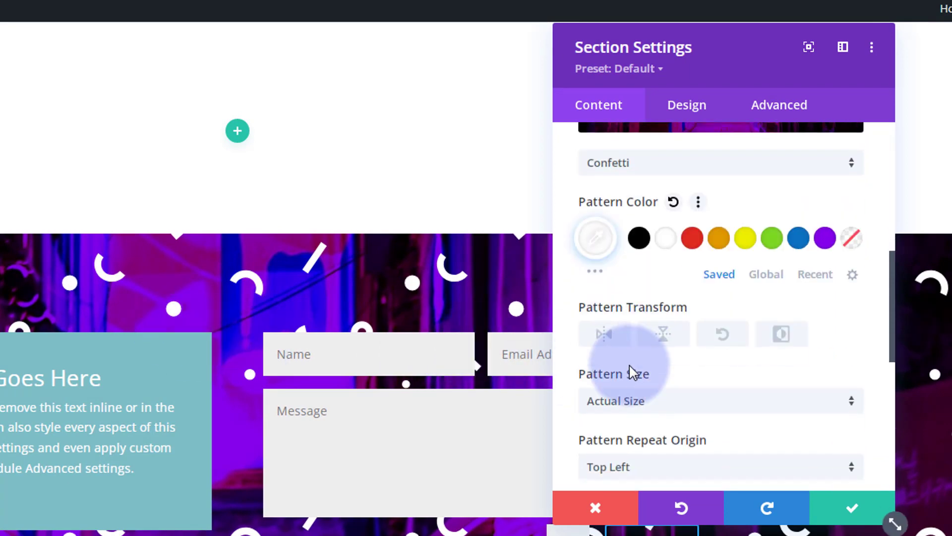
{"action": "left_click", "coordinate": [604, 335]}
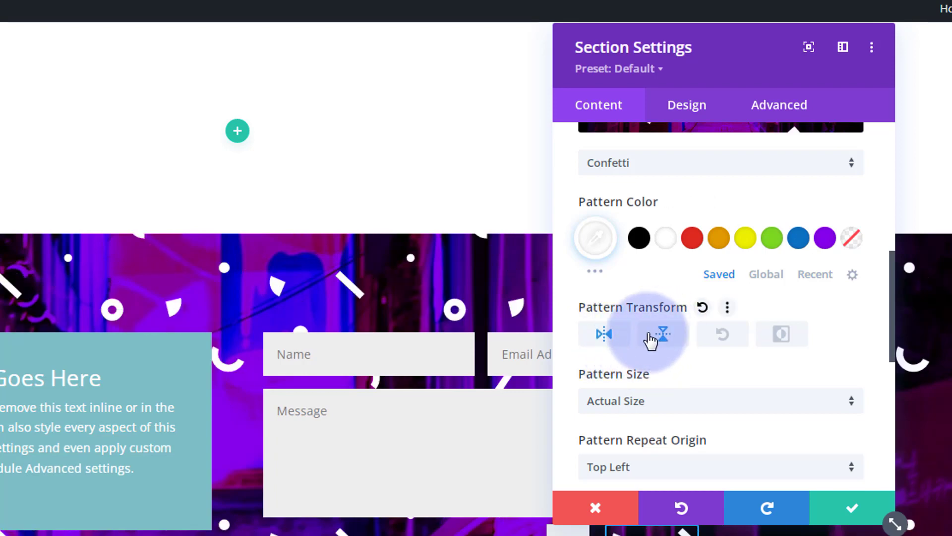
{"action": "left_click", "coordinate": [620, 345]}
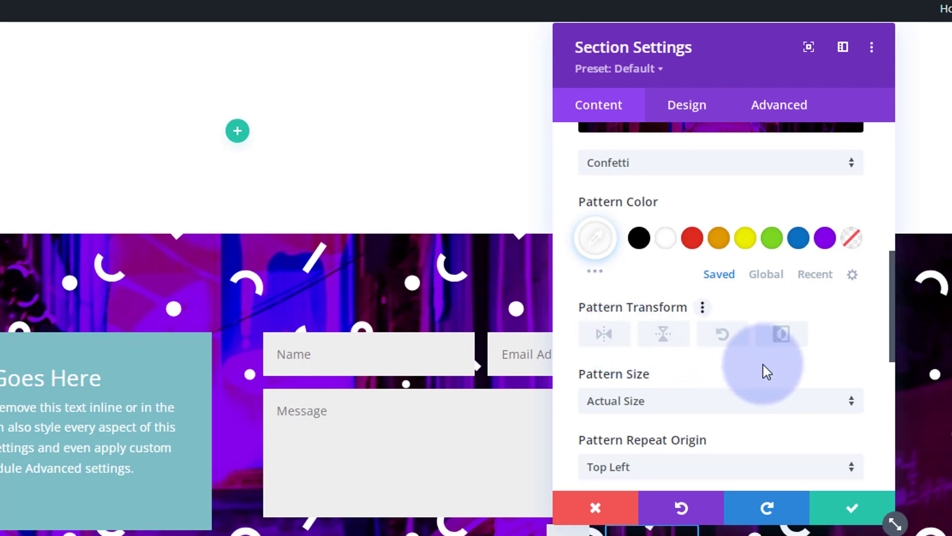
{"action": "left_click", "coordinate": [783, 337]}
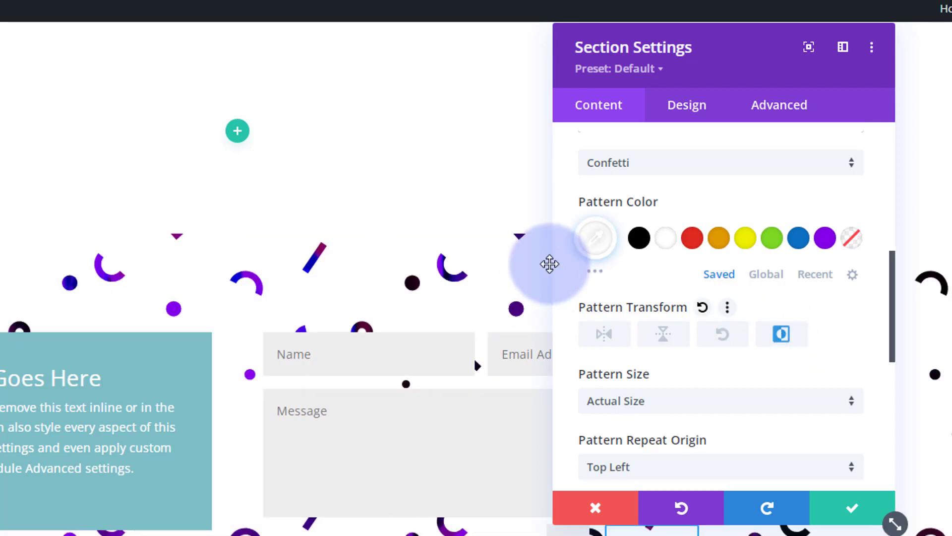
{"action": "left_click", "coordinate": [782, 336]}
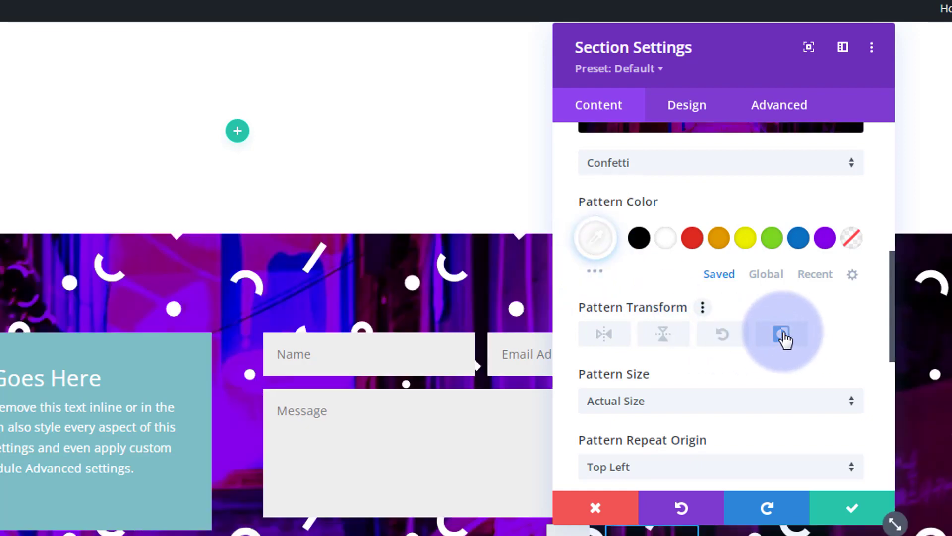
Set the pattern to Custom Size and shrink its width to about 124px.
{"action": "scroll", "coordinate": [734, 366], "scroll_direction": "down", "scroll_amount": 2}
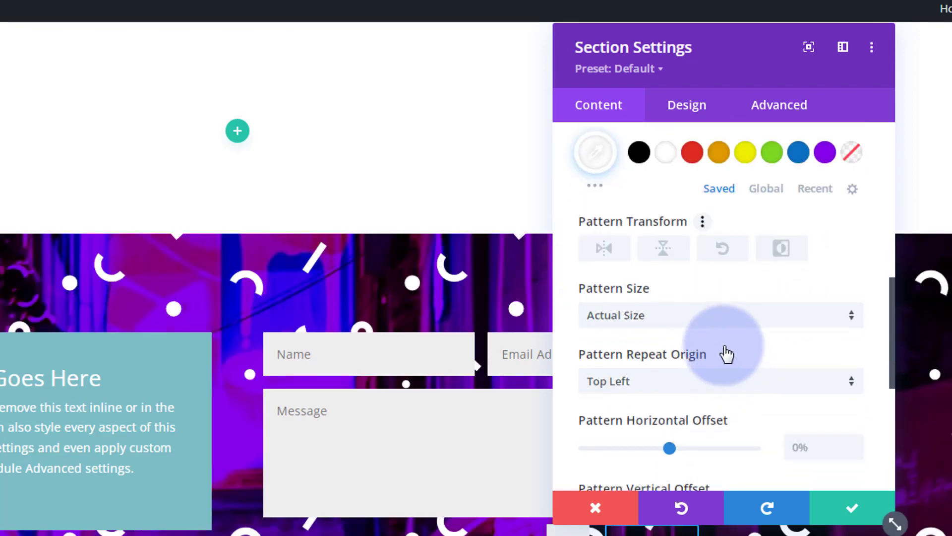
{"action": "left_click", "coordinate": [713, 327]}
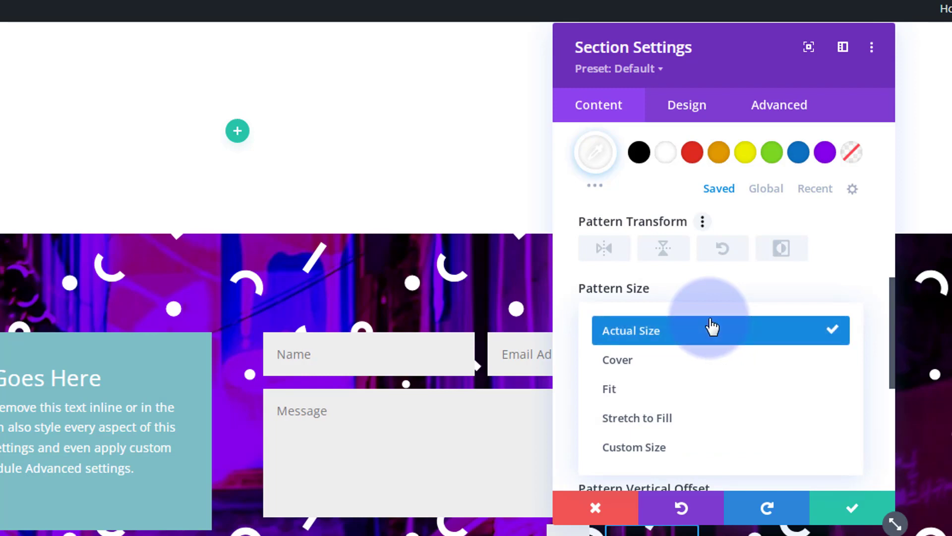
{"action": "left_click", "coordinate": [691, 452]}
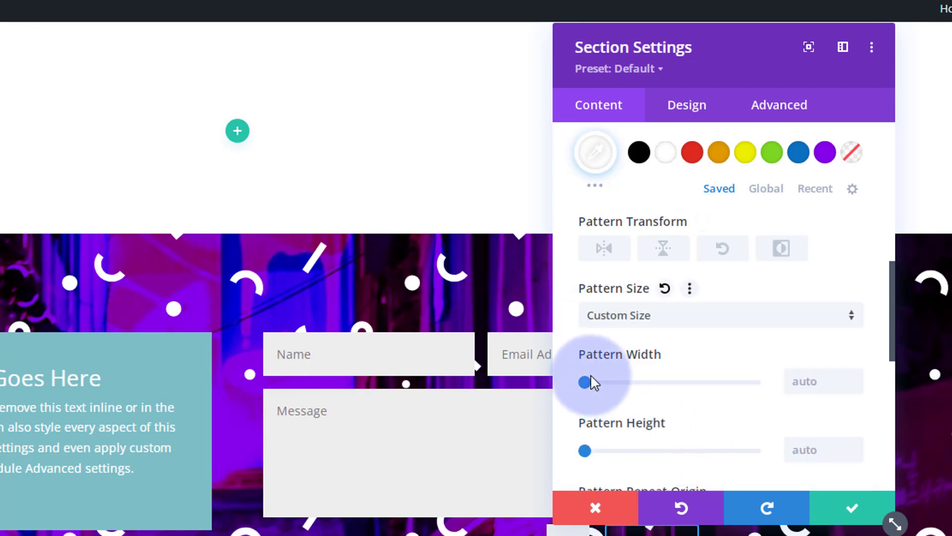
{"action": "left_click_drag", "start_coordinate": [585, 380], "coordinate": [607, 381]}
Lower the Confetti pattern's white colour to rgba(255,255,255,0.24) opacity.
{"action": "scroll", "coordinate": [653, 404], "scroll_direction": "up", "scroll_amount": 4}
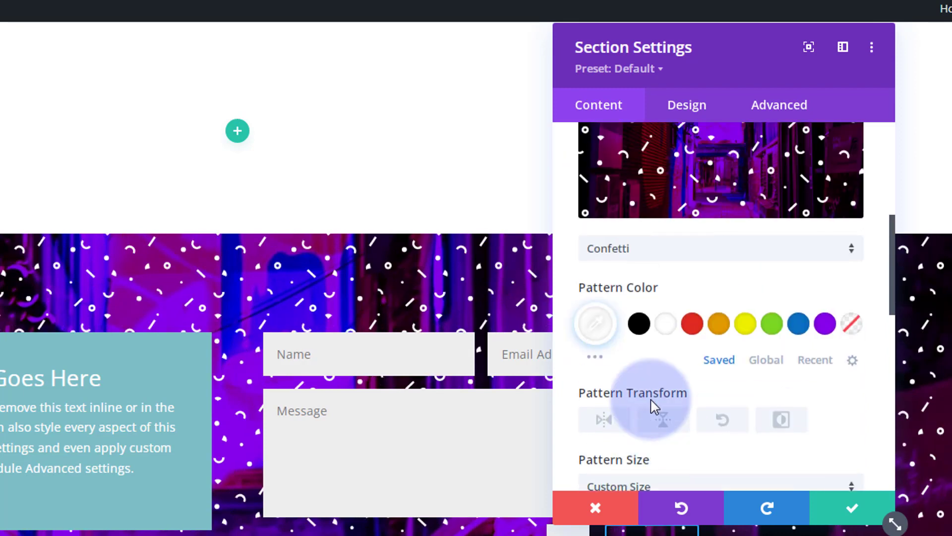
{"action": "scroll", "coordinate": [652, 406], "scroll_direction": "up", "scroll_amount": 2}
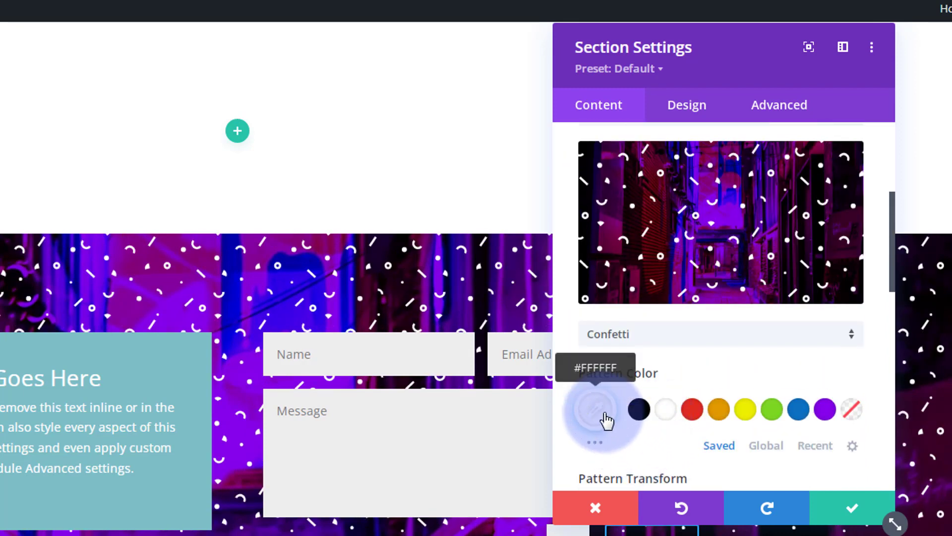
{"action": "left_click", "coordinate": [606, 419]}
{"action": "scroll", "coordinate": [718, 424], "scroll_direction": "down", "scroll_amount": 4}
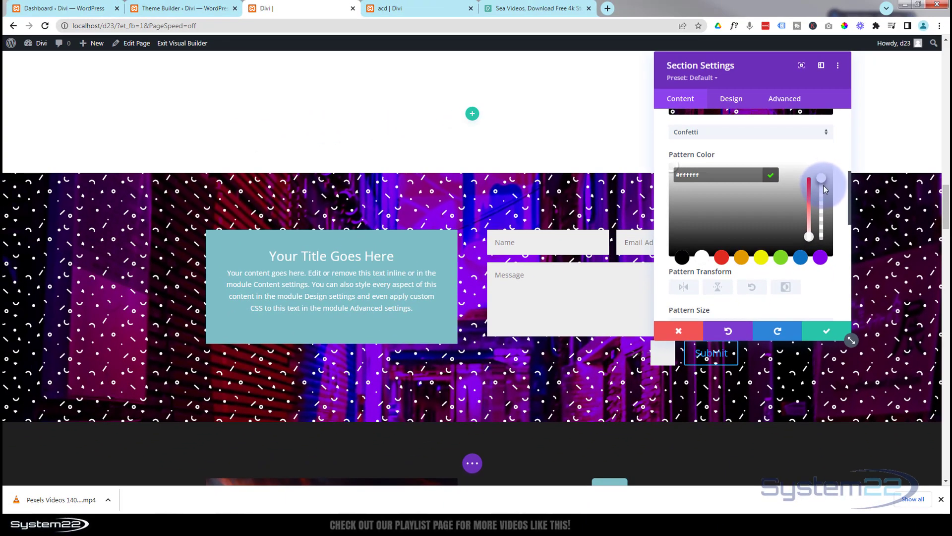
{"action": "left_click_drag", "start_coordinate": [823, 187], "coordinate": [822, 212]}
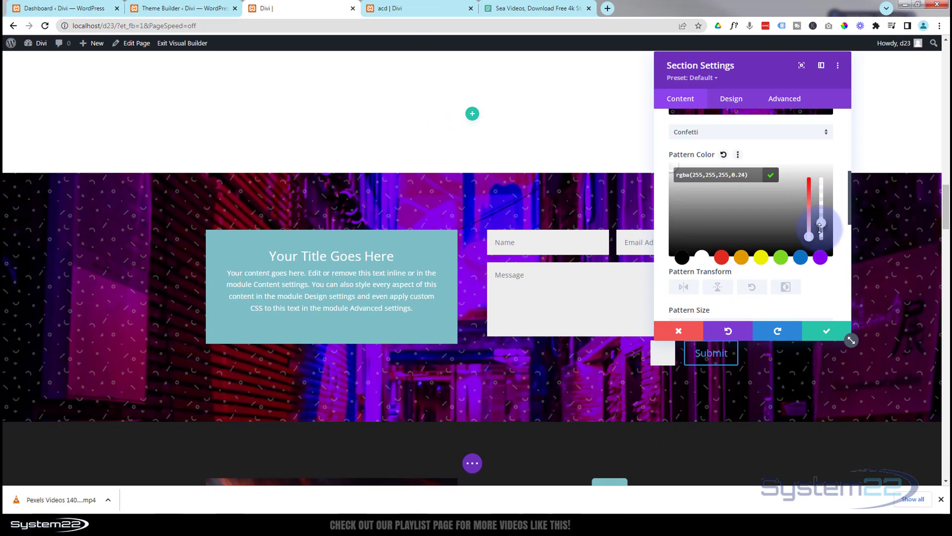
{"action": "left_click", "coordinate": [714, 265]}
{"action": "scroll", "coordinate": [714, 258], "scroll_direction": "down", "scroll_amount": 3}
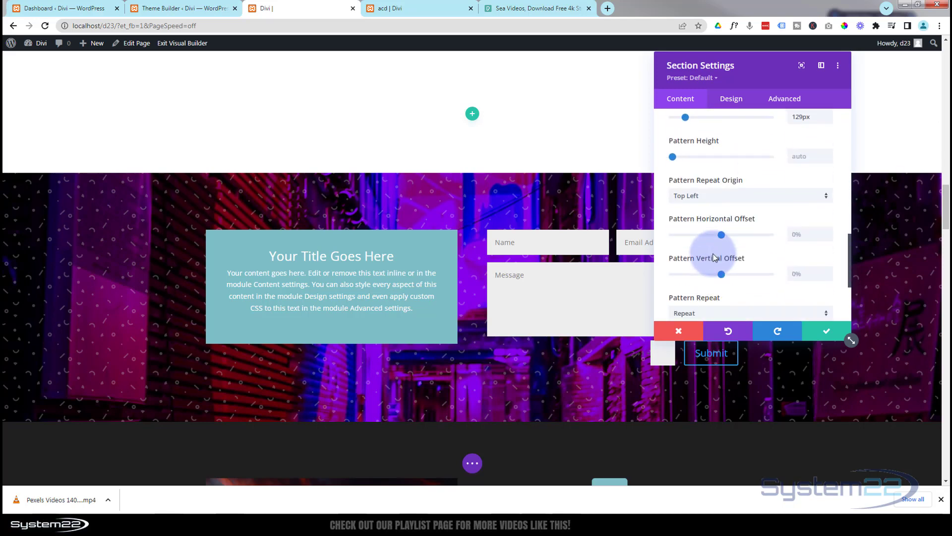
{"action": "scroll", "coordinate": [715, 258], "scroll_direction": "down", "scroll_amount": 1}
{"action": "scroll", "coordinate": [686, 240], "scroll_direction": "down", "scroll_amount": 2}
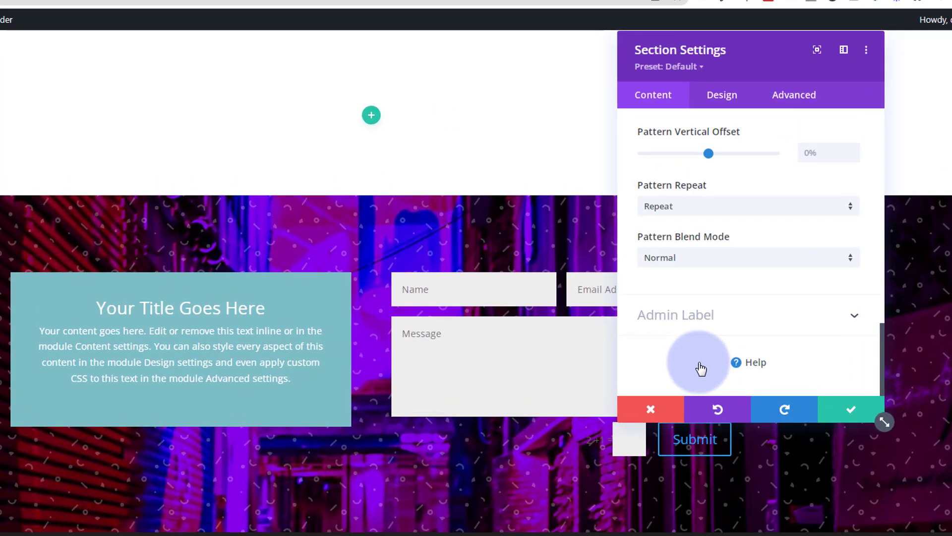
{"action": "scroll", "coordinate": [717, 302], "scroll_direction": "up", "scroll_amount": 5}
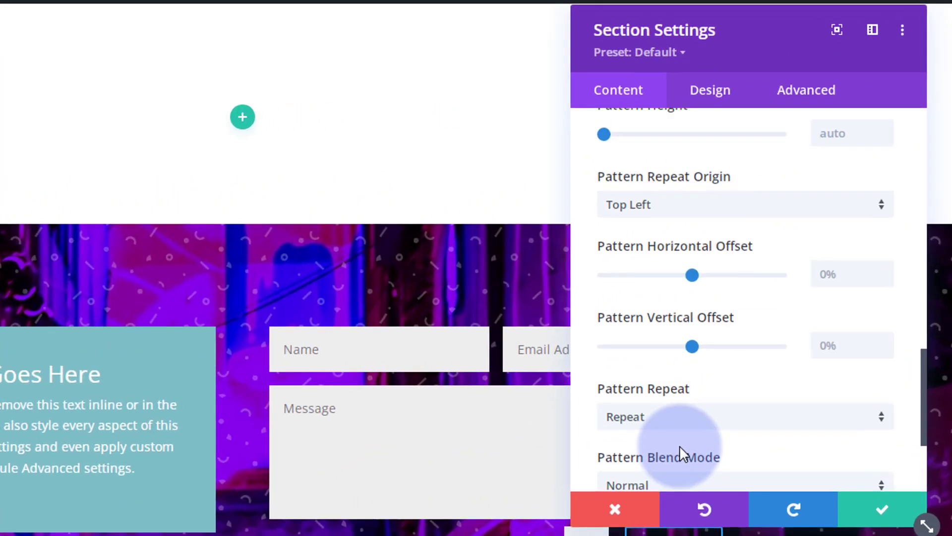
Add a Diagonal Pills background mask to the section.
{"action": "scroll", "coordinate": [679, 448], "scroll_direction": "up", "scroll_amount": 10}
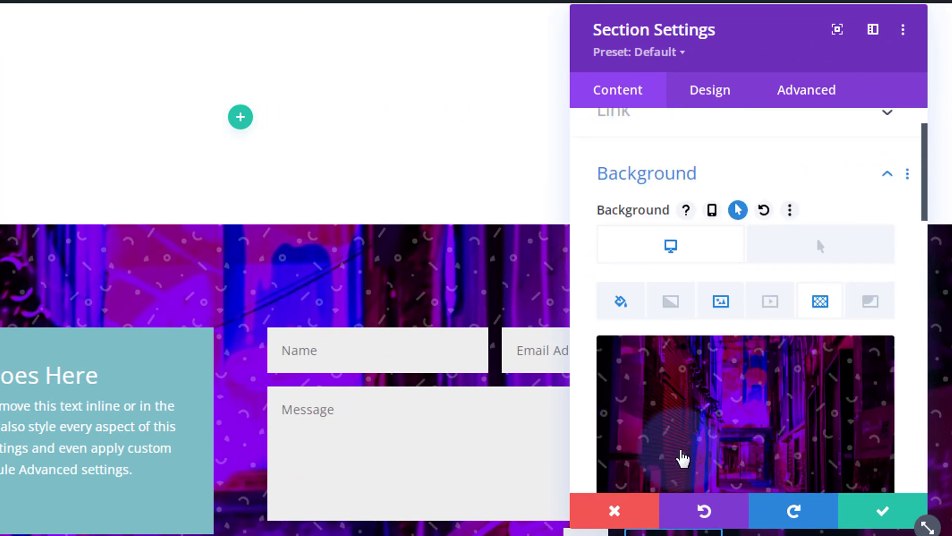
{"action": "left_click", "coordinate": [879, 369]}
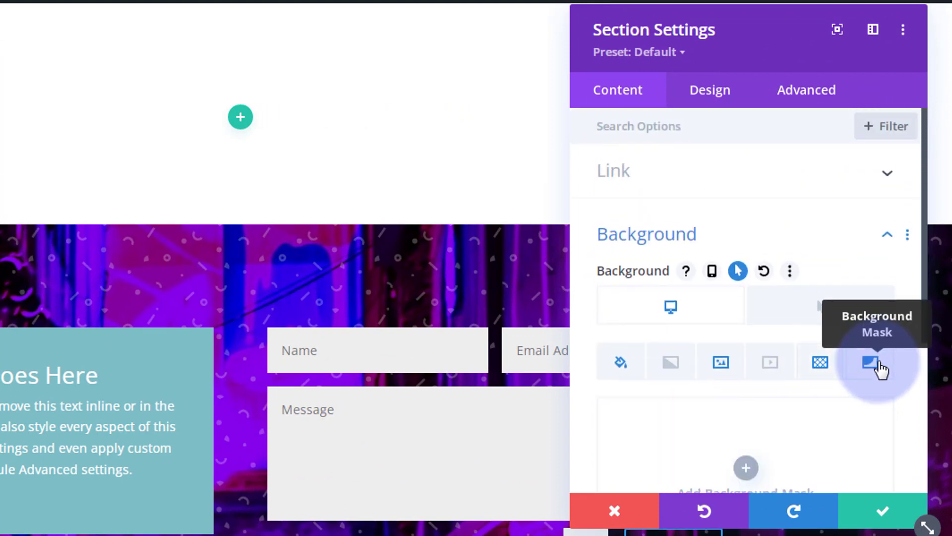
{"action": "scroll", "coordinate": [844, 403], "scroll_direction": "down", "scroll_amount": 3}
{"action": "scroll", "coordinate": [846, 397], "scroll_direction": "down", "scroll_amount": 2}
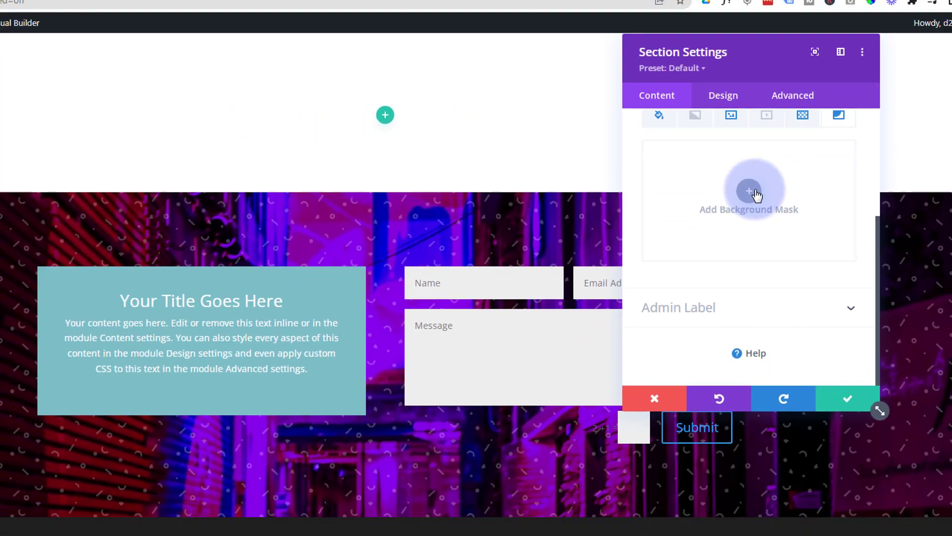
{"action": "left_click", "coordinate": [746, 219]}
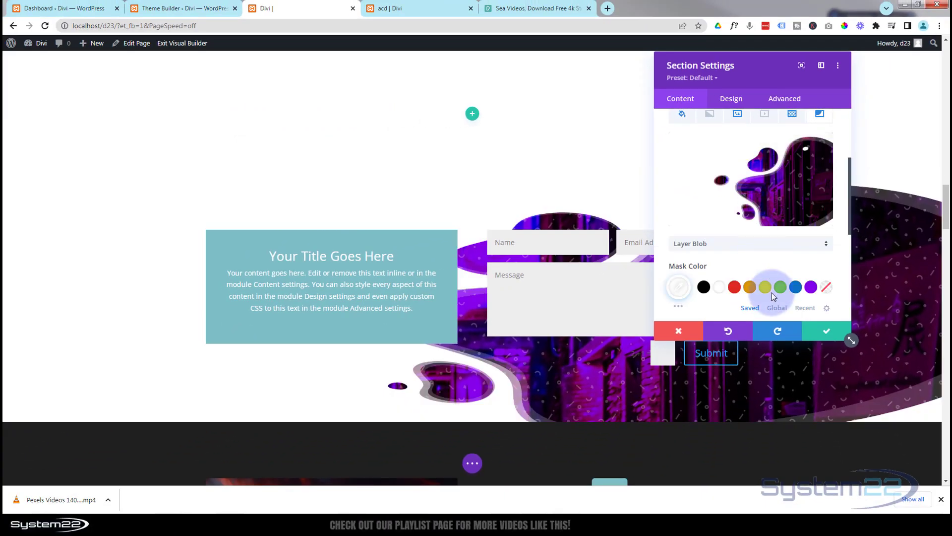
{"action": "left_click", "coordinate": [718, 206]}
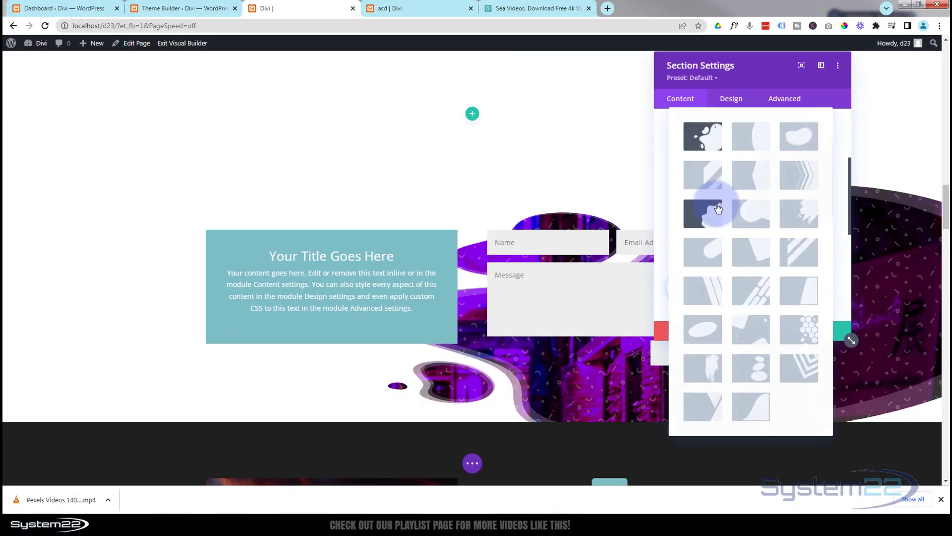
{"action": "left_click", "coordinate": [760, 291]}
Make the white mask colour semi-transparent.
{"action": "left_click_drag", "start_coordinate": [736, 70], "coordinate": [157, 113]}
{"action": "left_click", "coordinate": [101, 324]}
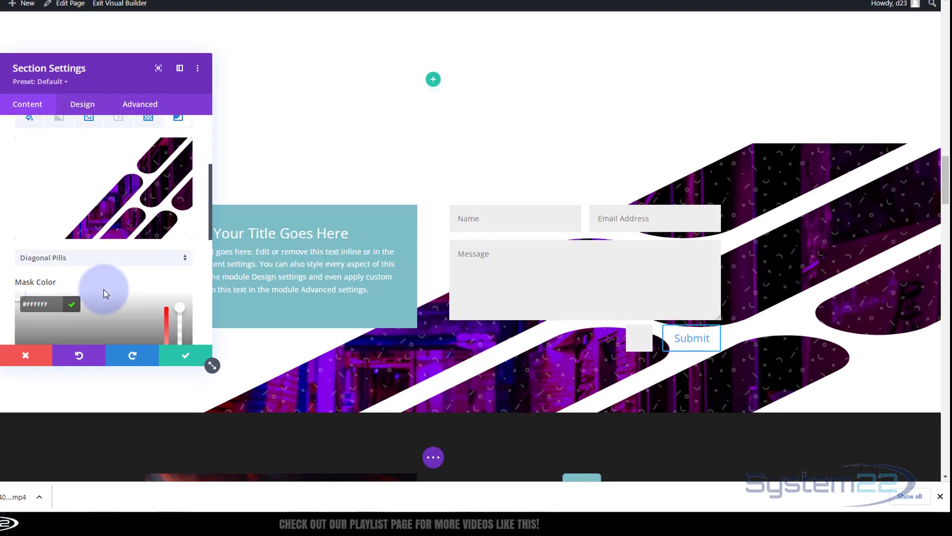
{"action": "scroll", "coordinate": [167, 308], "scroll_direction": "down", "scroll_amount": 2}
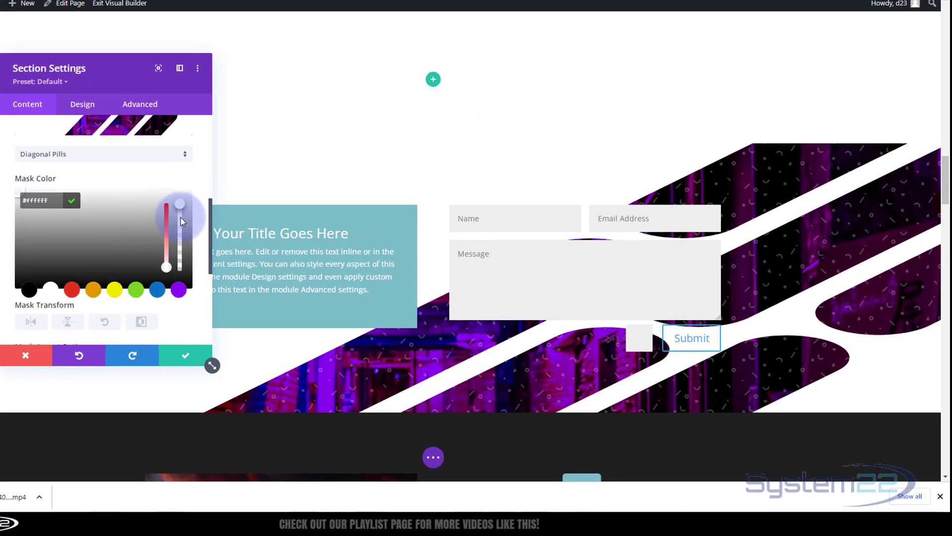
{"action": "left_click_drag", "start_coordinate": [181, 219], "coordinate": [176, 239]}
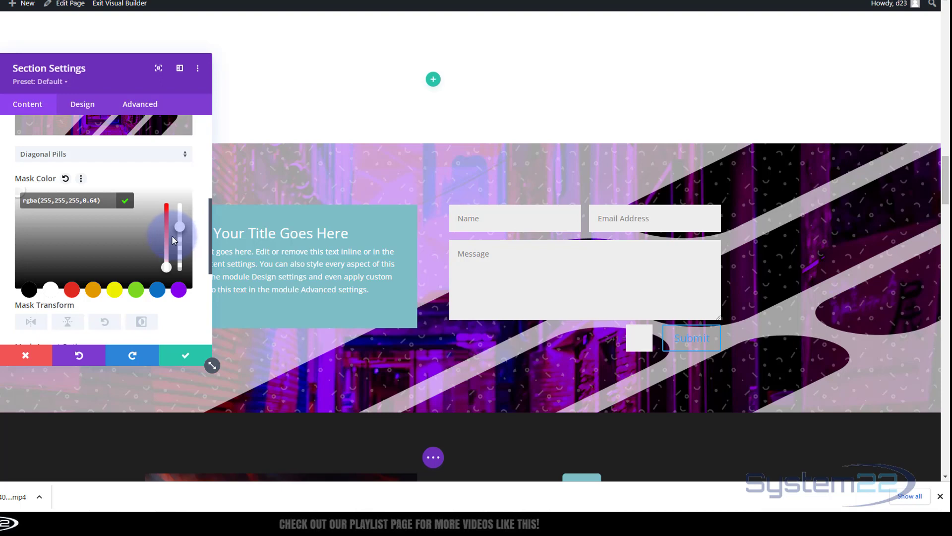
{"action": "scroll", "coordinate": [104, 227], "scroll_direction": "down", "scroll_amount": 3}
{"action": "scroll", "coordinate": [34, 222], "scroll_direction": "down", "scroll_amount": 2}
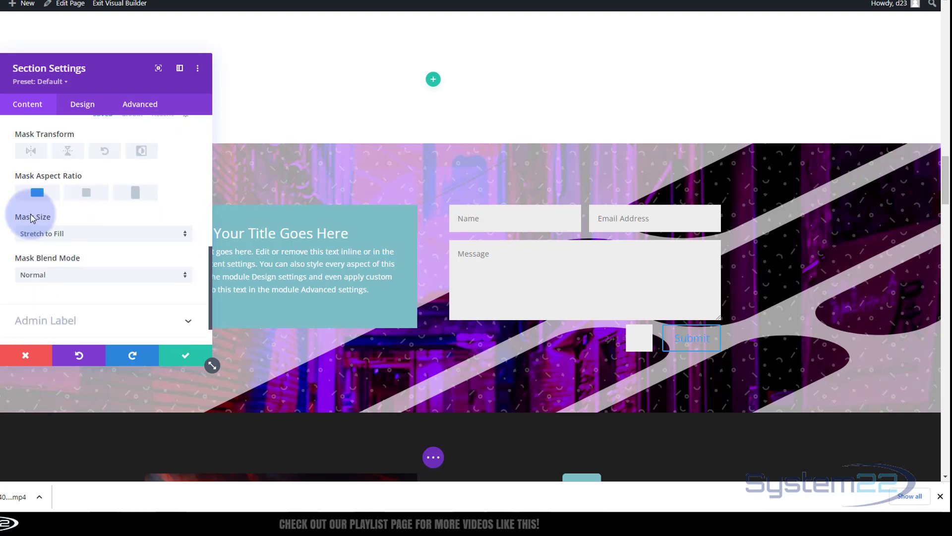
Flip the mask horizontally and vertically, leaving inversion off.
{"action": "left_click", "coordinate": [30, 150]}
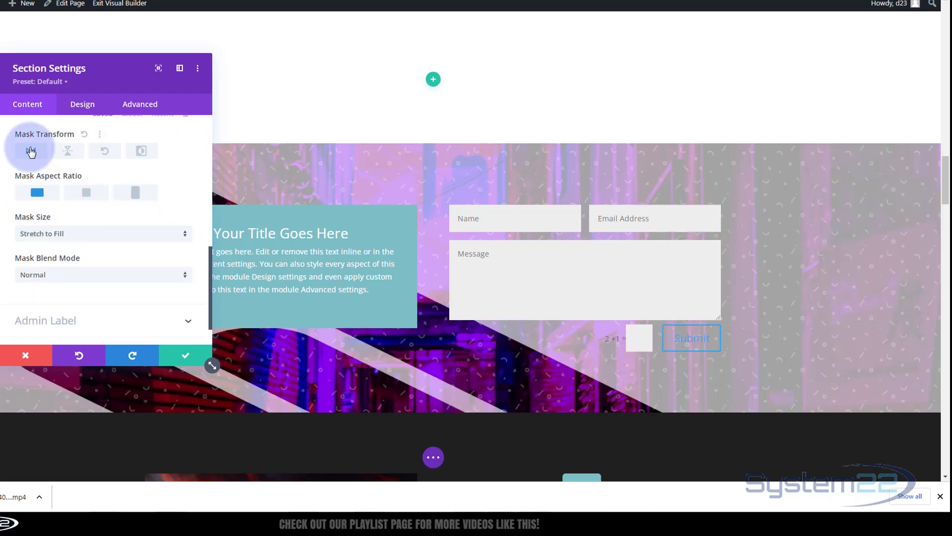
{"action": "left_click", "coordinate": [72, 154]}
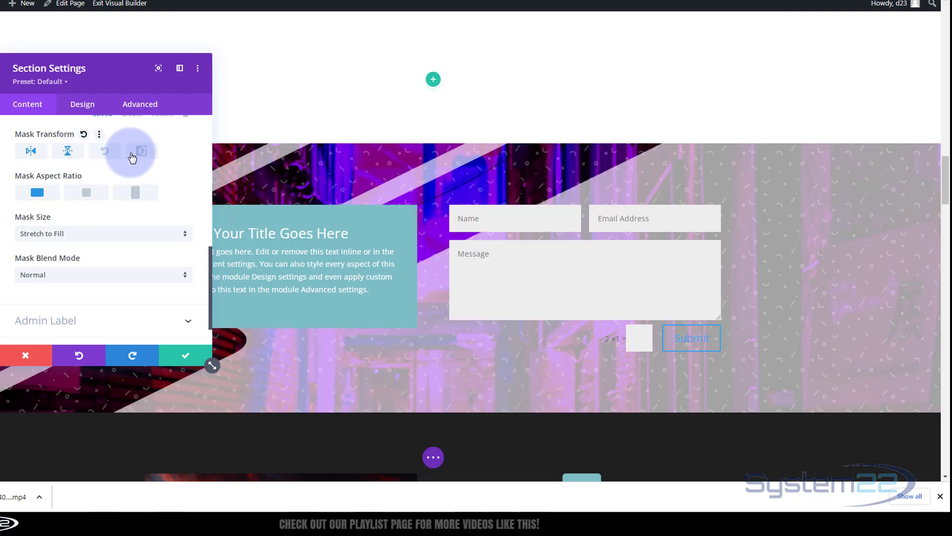
{"action": "left_click", "coordinate": [142, 155]}
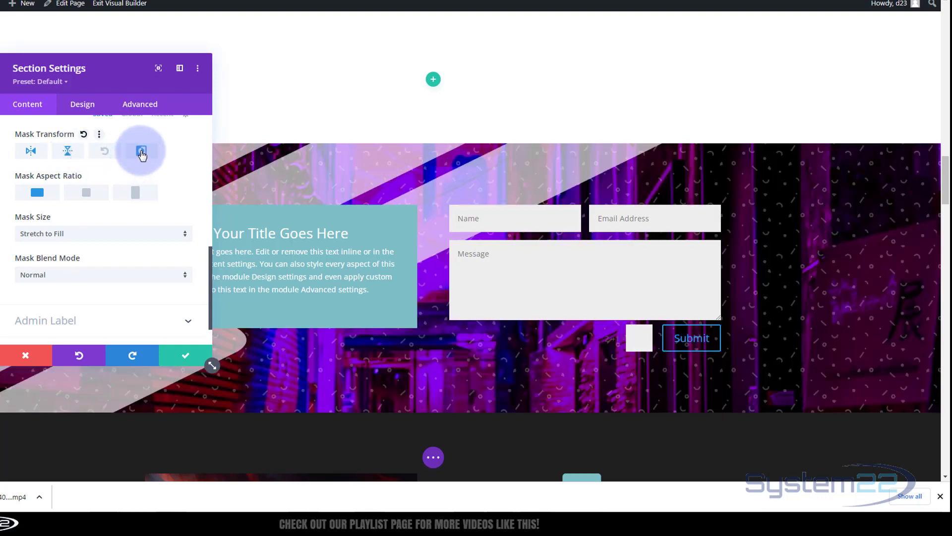
{"action": "left_click", "coordinate": [142, 155]}
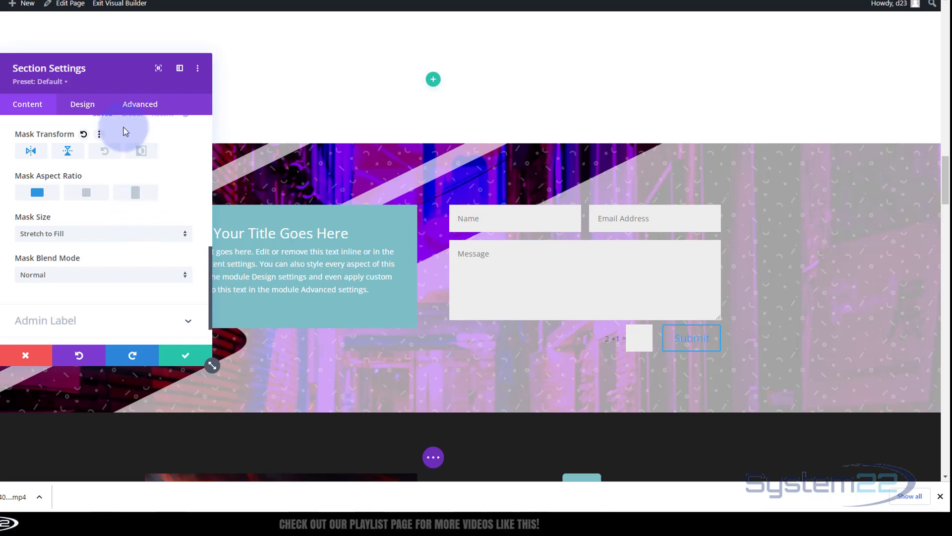
{"action": "left_click_drag", "start_coordinate": [124, 80], "coordinate": [805, 94]}
{"action": "scroll", "coordinate": [799, 216], "scroll_direction": "up", "scroll_amount": 6}
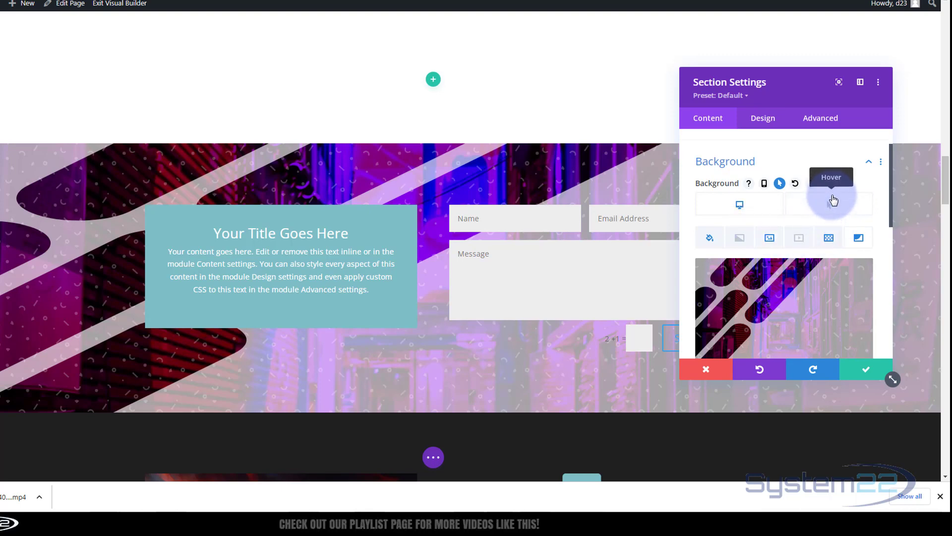
Delete the alley photo, Diagonal Pills mask, Confetti pattern and purple background colour.
{"action": "left_click", "coordinate": [770, 238]}
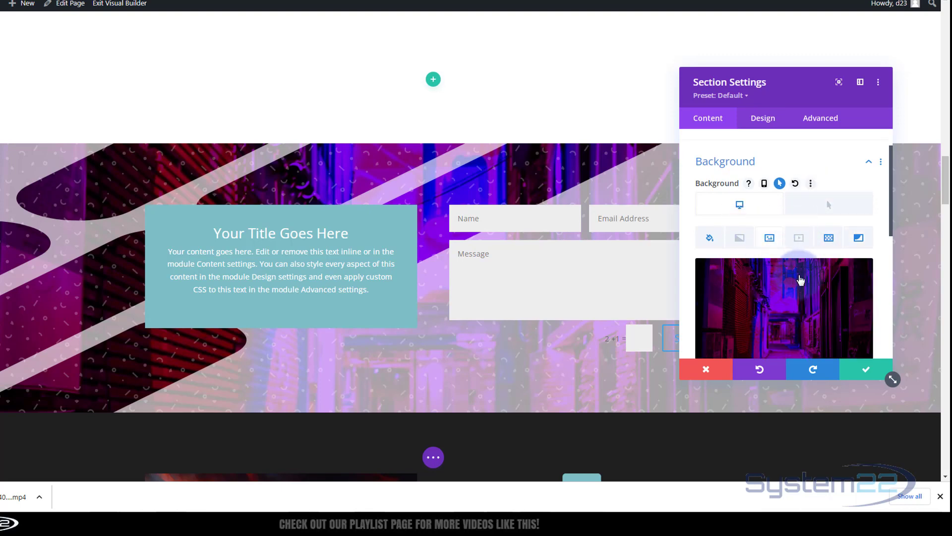
{"action": "left_click", "coordinate": [842, 275]}
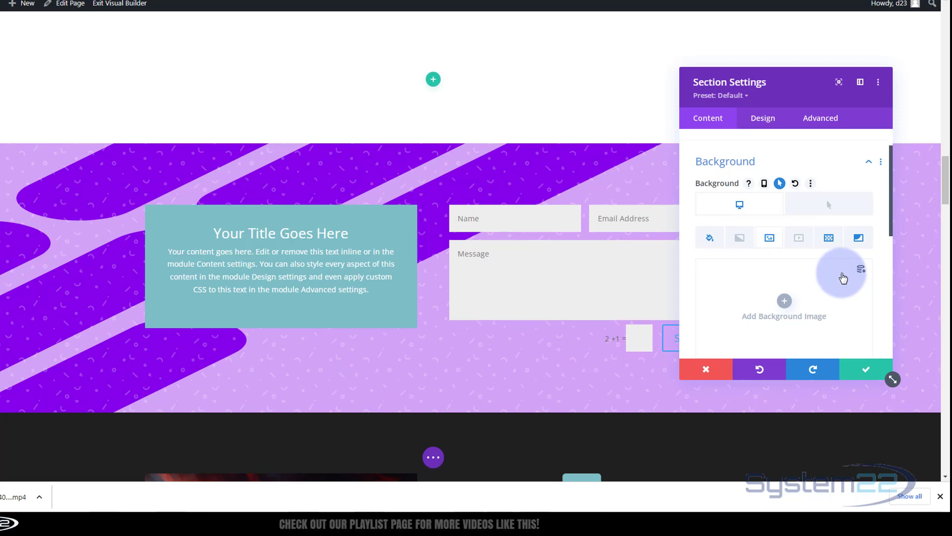
{"action": "left_click", "coordinate": [859, 237]}
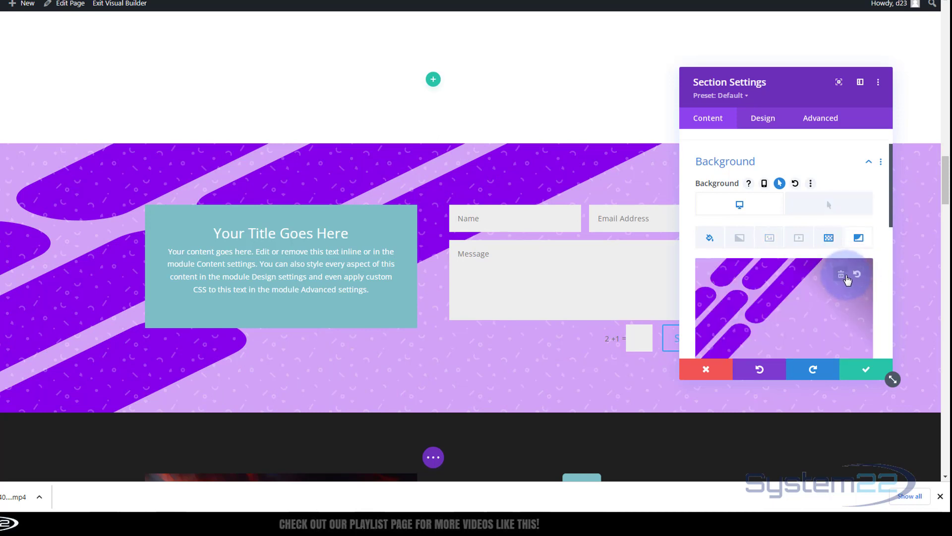
{"action": "left_click", "coordinate": [842, 276]}
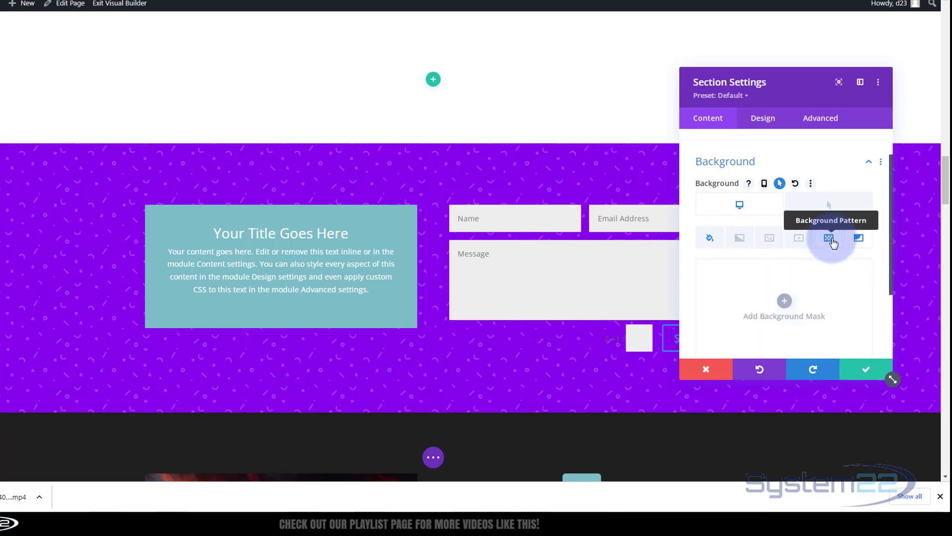
{"action": "left_click", "coordinate": [833, 242]}
{"action": "left_click", "coordinate": [841, 275]}
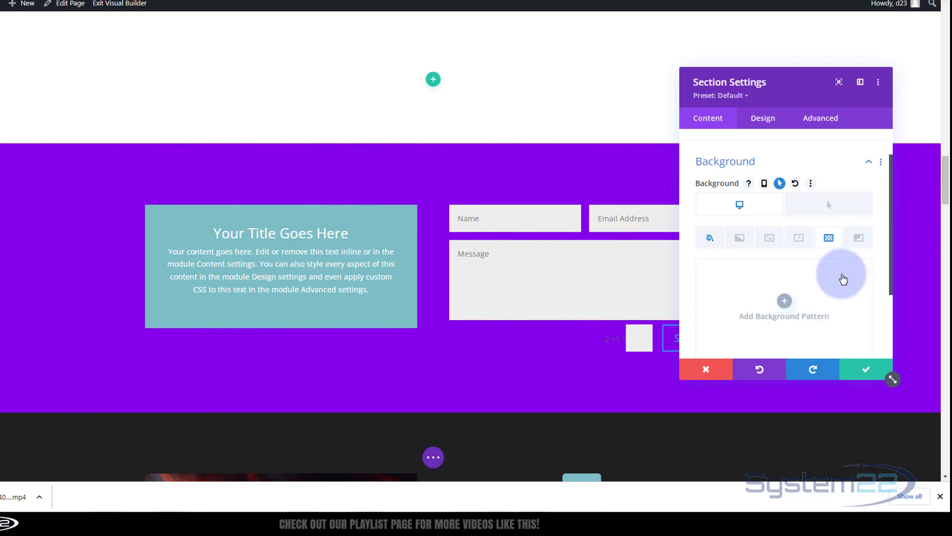
{"action": "left_click", "coordinate": [711, 240]}
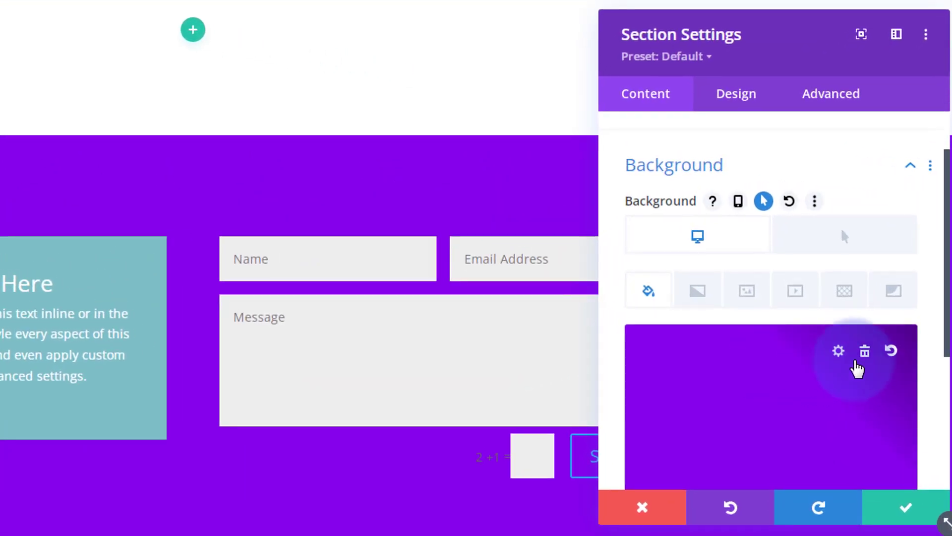
{"action": "left_click", "coordinate": [847, 287]}
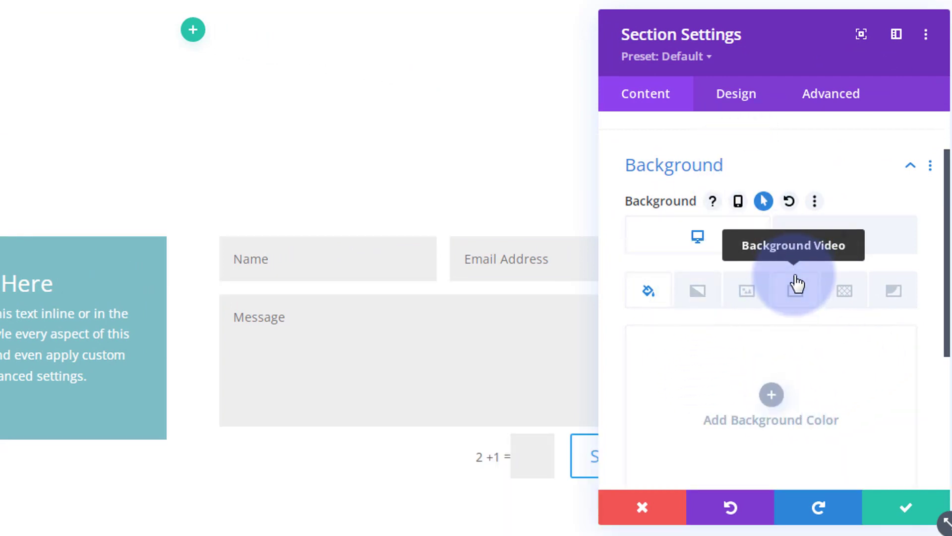
Add a gradient with black start and end stops and a blue #0c71c3 middle stop.
{"action": "scroll", "coordinate": [779, 273], "scroll_direction": "down", "scroll_amount": 2}
{"action": "left_click", "coordinate": [697, 206]}
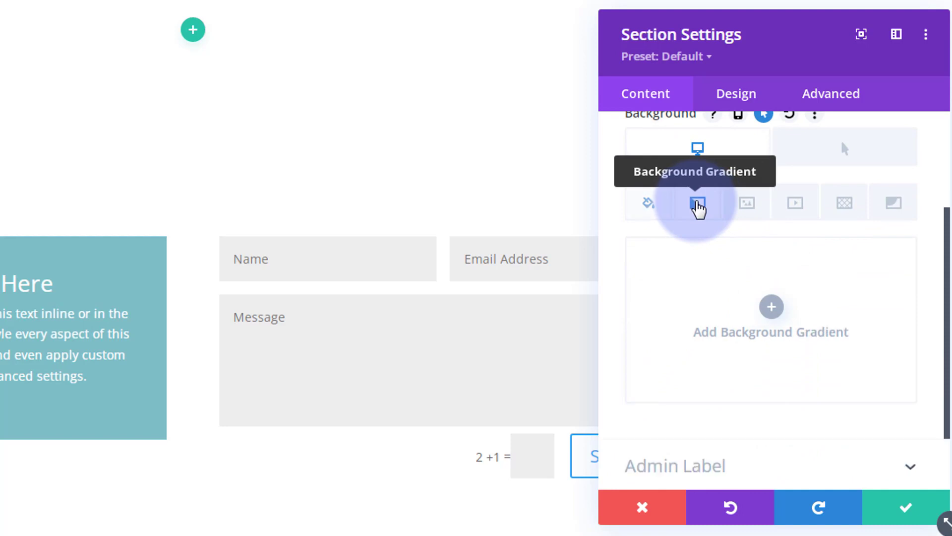
{"action": "left_click", "coordinate": [764, 308]}
{"action": "scroll", "coordinate": [765, 313], "scroll_direction": "down", "scroll_amount": 3}
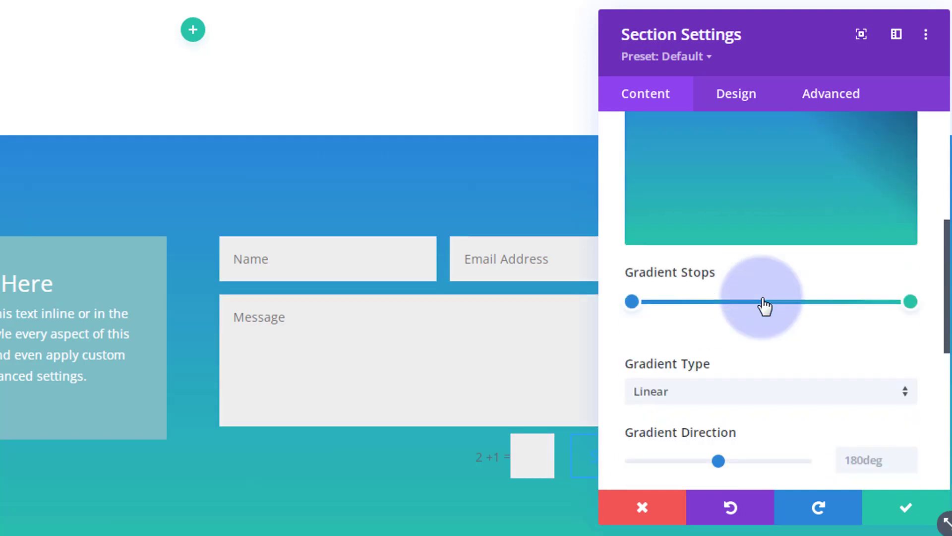
{"action": "mouse_move", "coordinate": [632, 284]}
{"action": "left_mouse_down"}
{"action": "mouse_move", "coordinate": [649, 281]}
{"action": "mouse_move", "coordinate": [633, 278]}
{"action": "left_mouse_up"}
{"action": "left_click", "coordinate": [631, 284]}
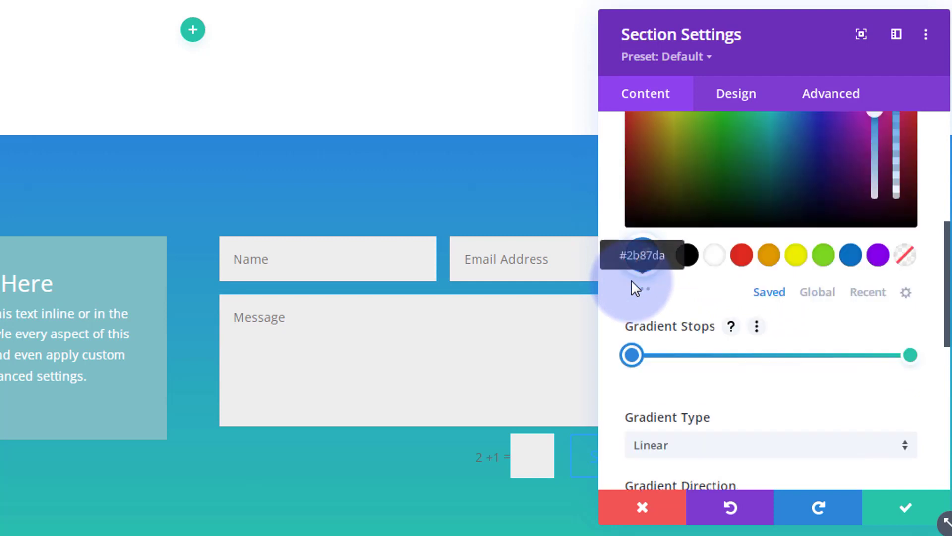
{"action": "left_click", "coordinate": [691, 261]}
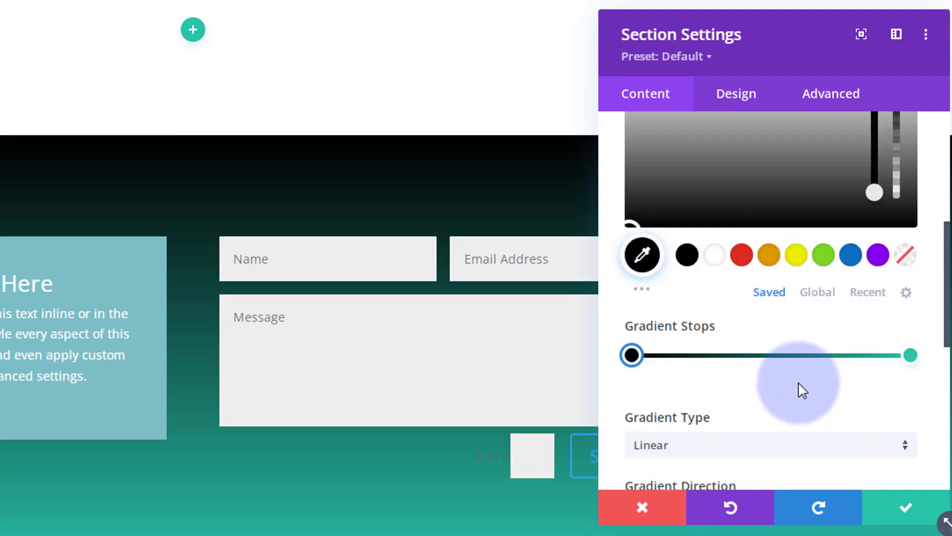
{"action": "left_click", "coordinate": [912, 355]}
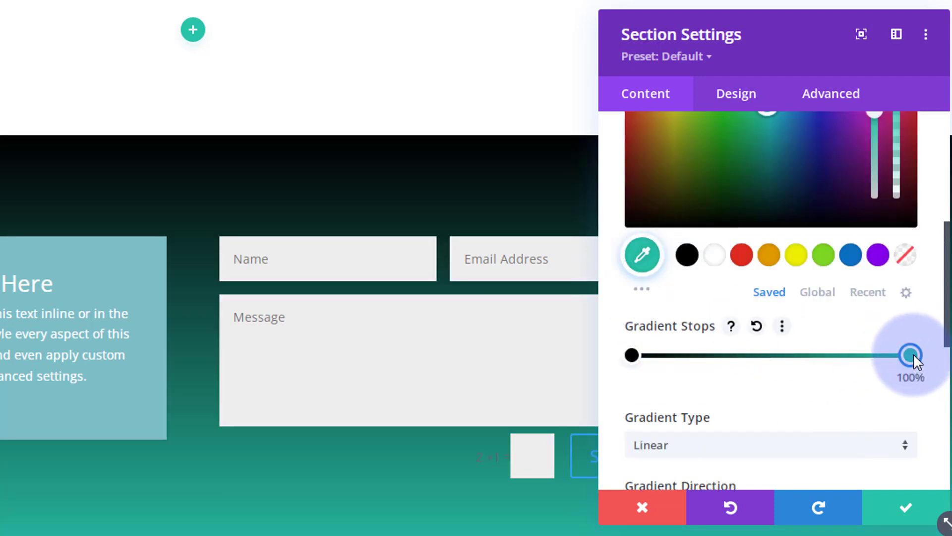
{"action": "left_click", "coordinate": [690, 259]}
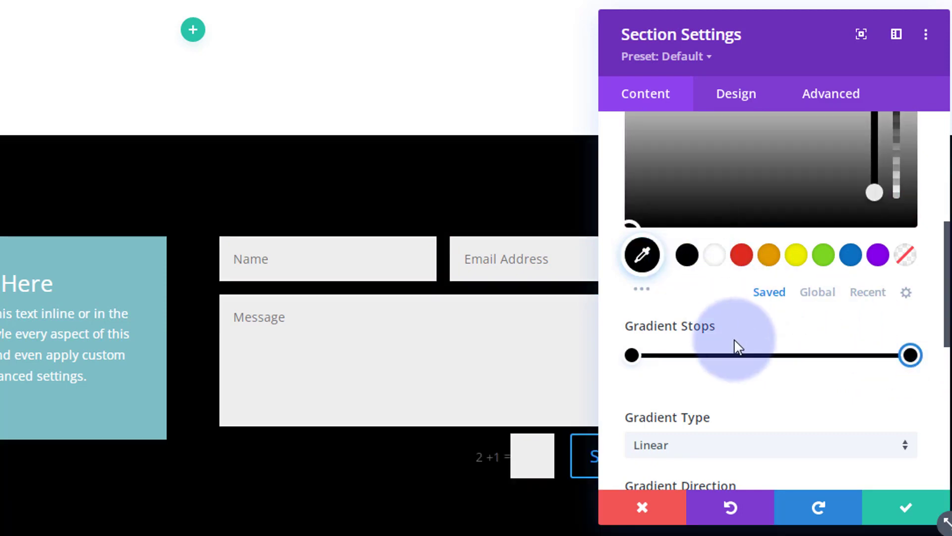
{"action": "left_click_drag", "start_coordinate": [759, 355], "coordinate": [773, 356]}
{"action": "left_click", "coordinate": [772, 282]}
{"action": "left_click", "coordinate": [850, 344]}
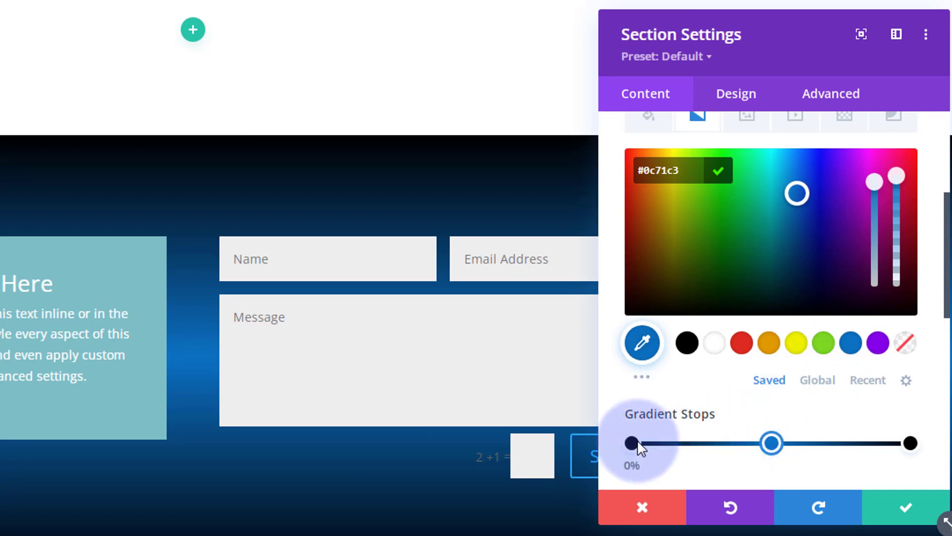
Move the black stops inward to about 12% and 80%, framing a blue middle band.
{"action": "left_click_drag", "start_coordinate": [634, 439], "coordinate": [703, 428]}
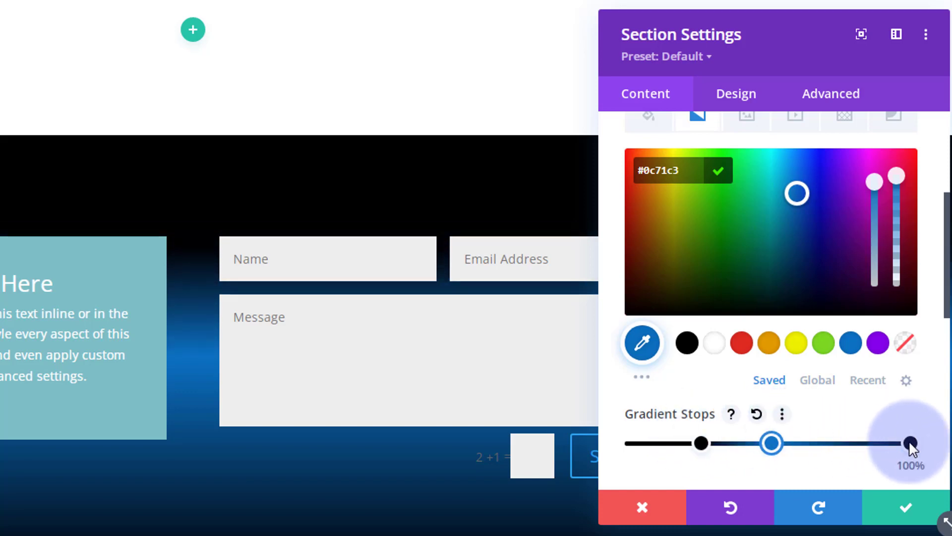
{"action": "left_click_drag", "start_coordinate": [910, 443], "coordinate": [839, 445]}
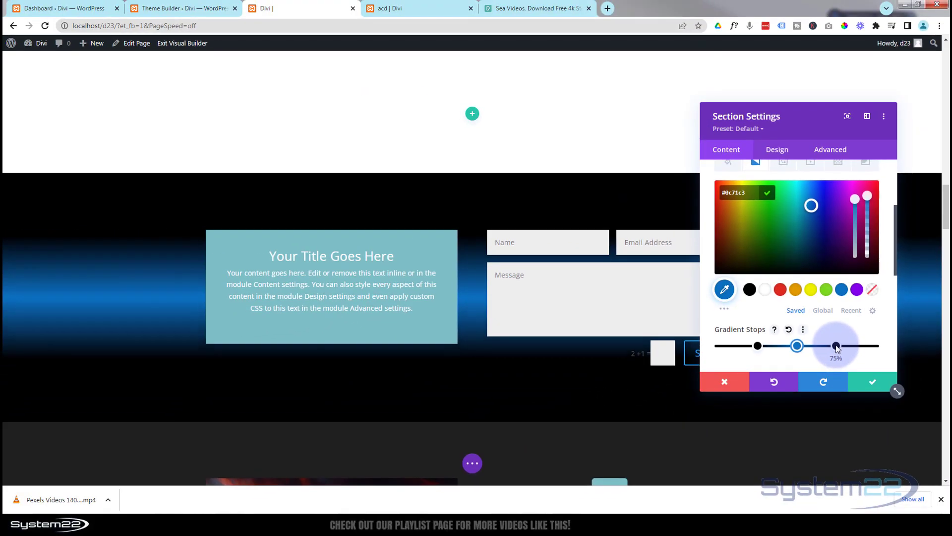
{"action": "left_click", "coordinate": [836, 346]}
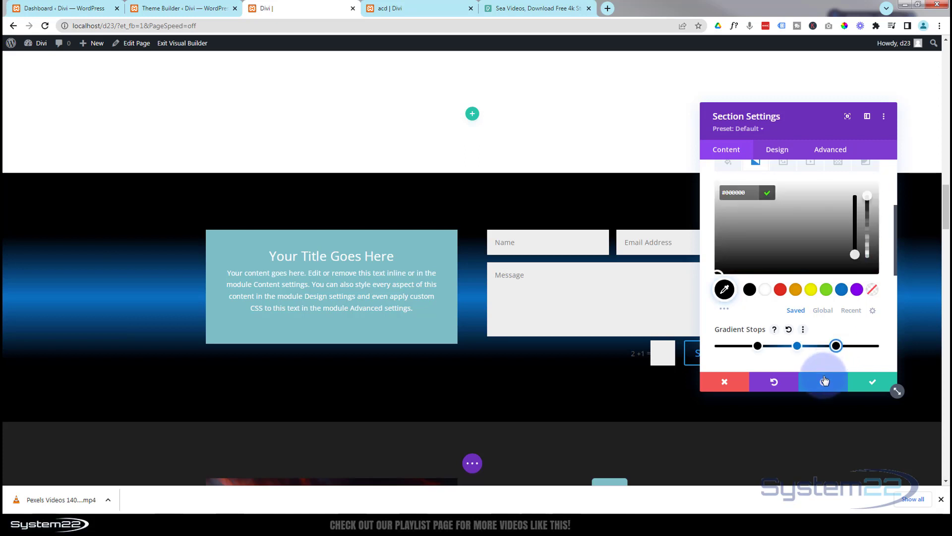
{"action": "left_click_drag", "start_coordinate": [836, 347], "coordinate": [841, 346]}
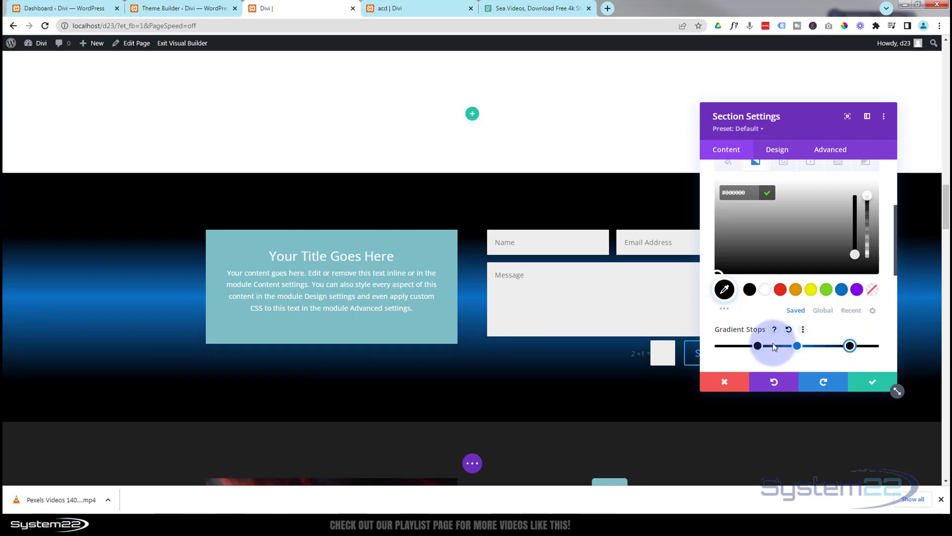
{"action": "left_click_drag", "start_coordinate": [757, 346], "coordinate": [742, 348]}
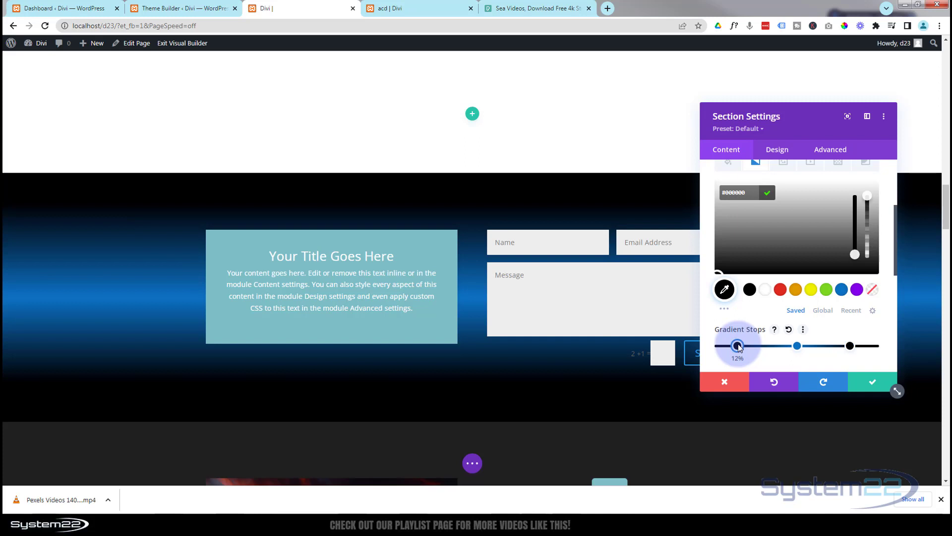
{"action": "left_click_drag", "start_coordinate": [738, 347], "coordinate": [738, 348]}
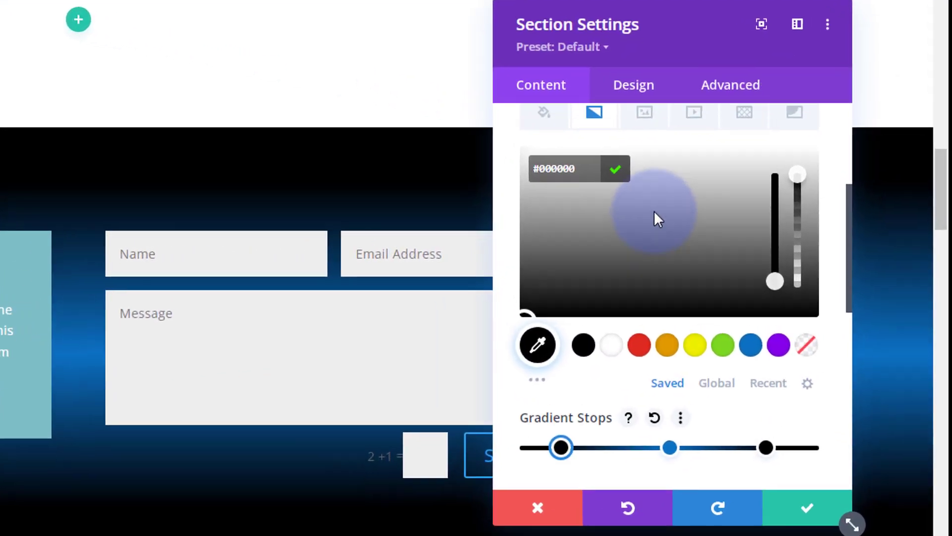
Add a white Ogees background pattern over the gradient.
{"action": "scroll", "coordinate": [790, 223], "scroll_direction": "up", "scroll_amount": 2}
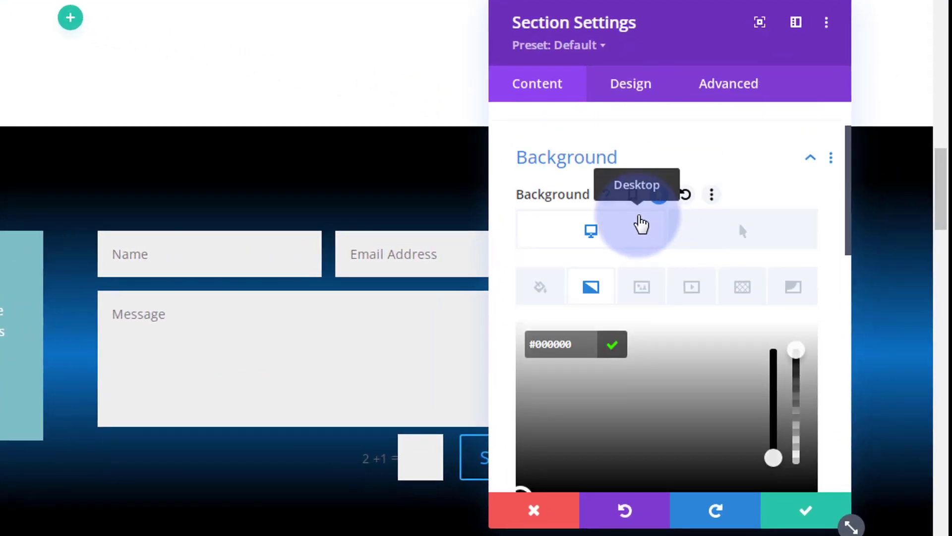
{"action": "left_click", "coordinate": [740, 293]}
{"action": "scroll", "coordinate": [704, 297], "scroll_direction": "down", "scroll_amount": 2}
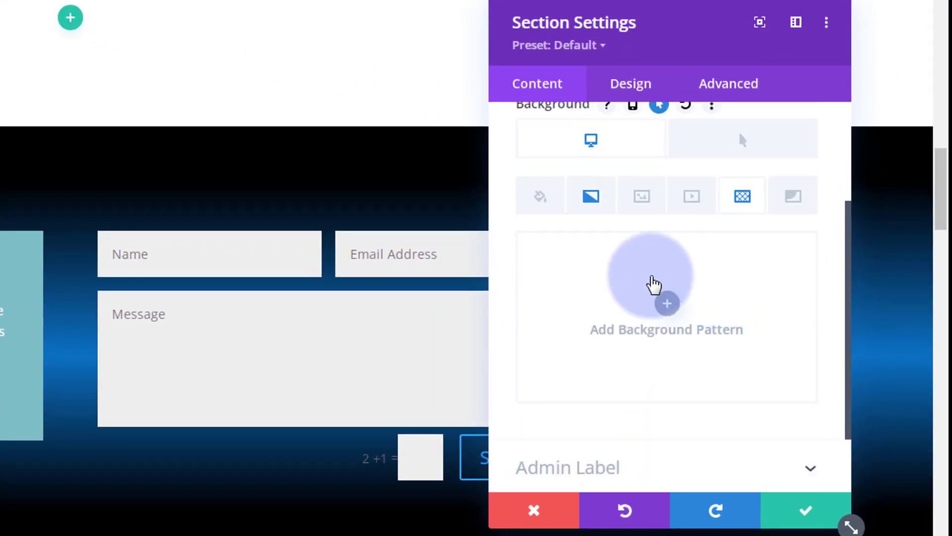
{"action": "left_click", "coordinate": [665, 303]}
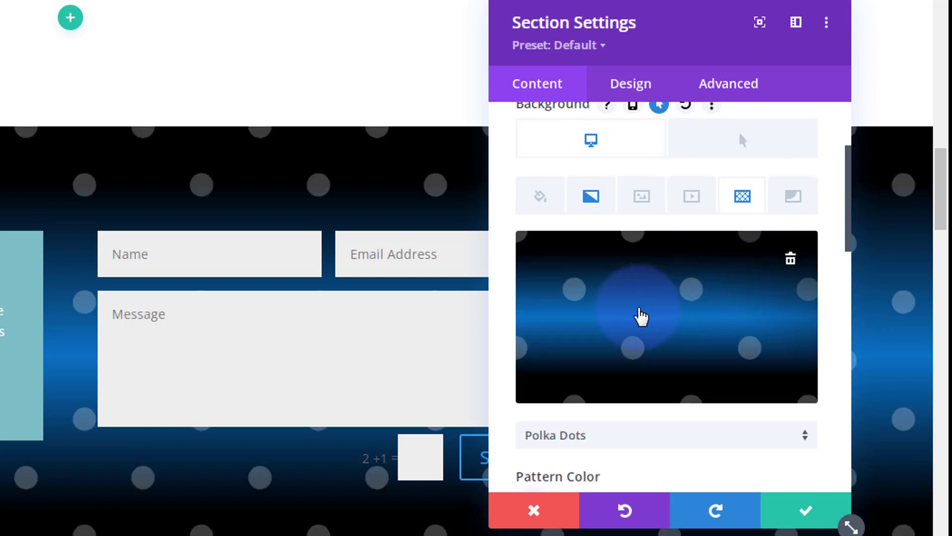
{"action": "left_click", "coordinate": [638, 315]}
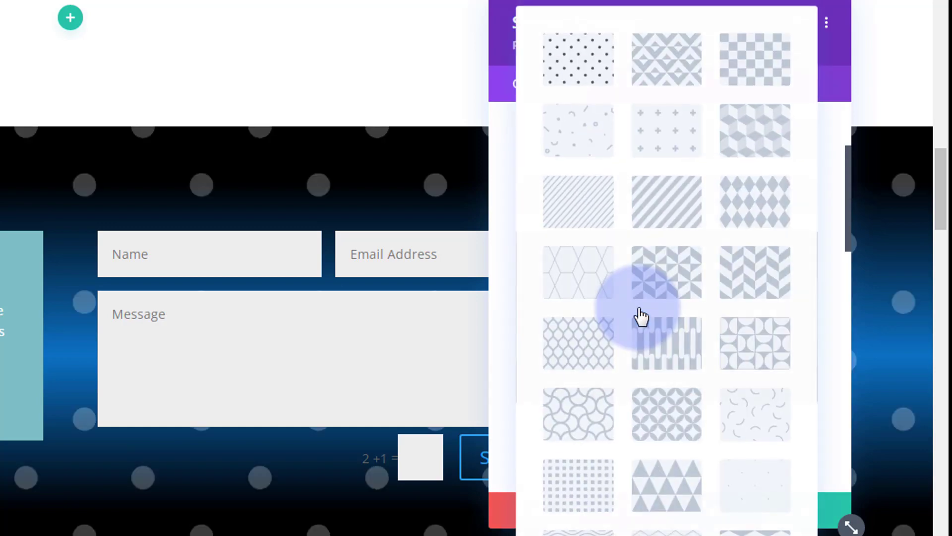
{"action": "left_click", "coordinate": [573, 346]}
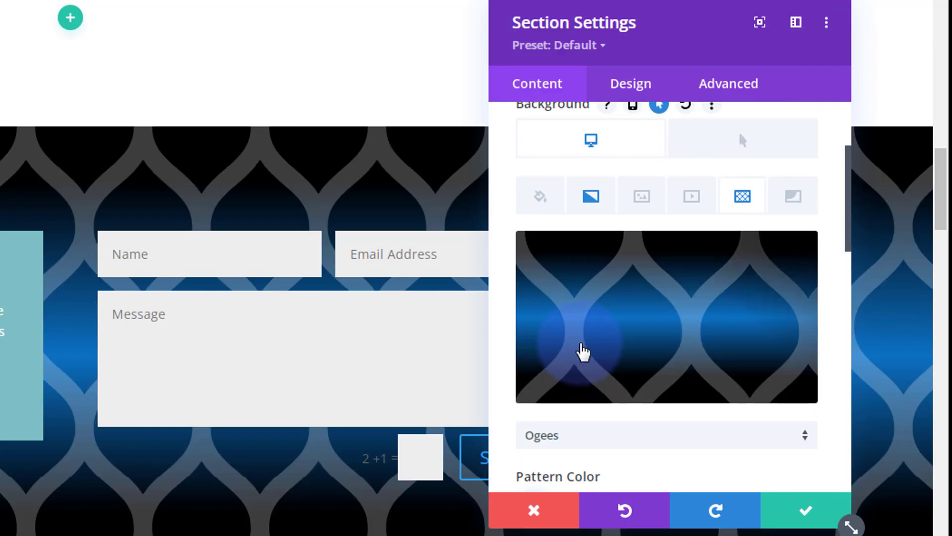
{"action": "scroll", "coordinate": [592, 307], "scroll_direction": "down", "scroll_amount": 2}
{"action": "scroll", "coordinate": [597, 292], "scroll_direction": "down", "scroll_amount": 1}
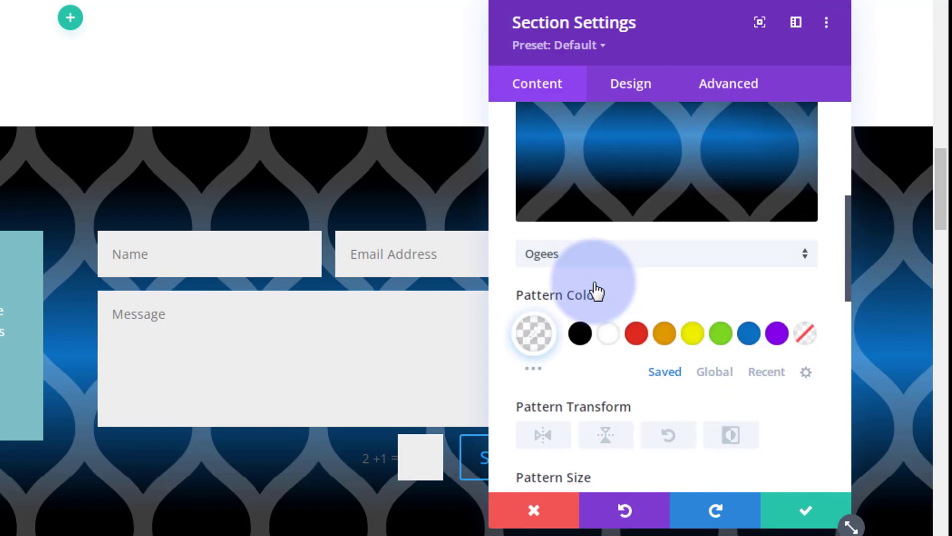
{"action": "left_click", "coordinate": [611, 336]}
Shrink the Ogees width to 8px and lower its opacity to rgba(255,255,255,0.24).
{"action": "scroll", "coordinate": [614, 332], "scroll_direction": "down", "scroll_amount": 6}
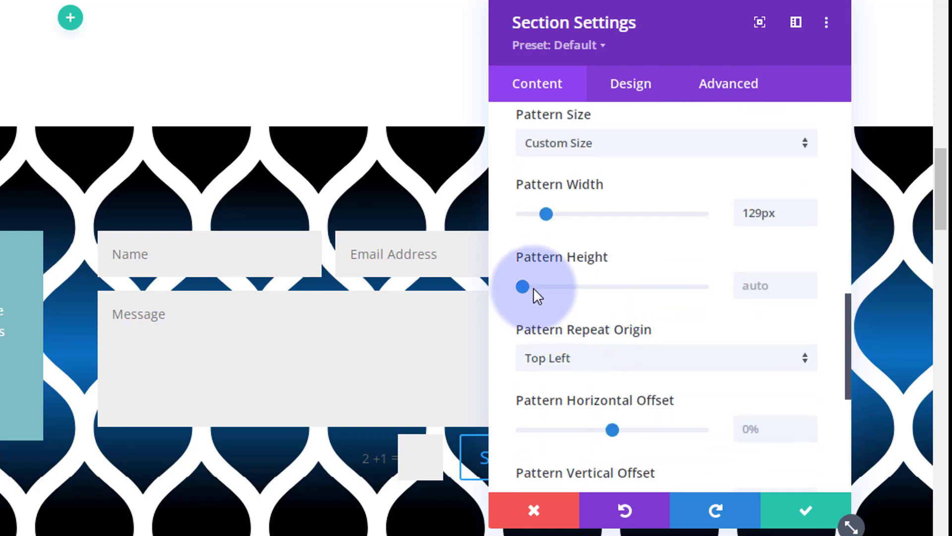
{"action": "left_click_drag", "start_coordinate": [546, 214], "coordinate": [525, 208]}
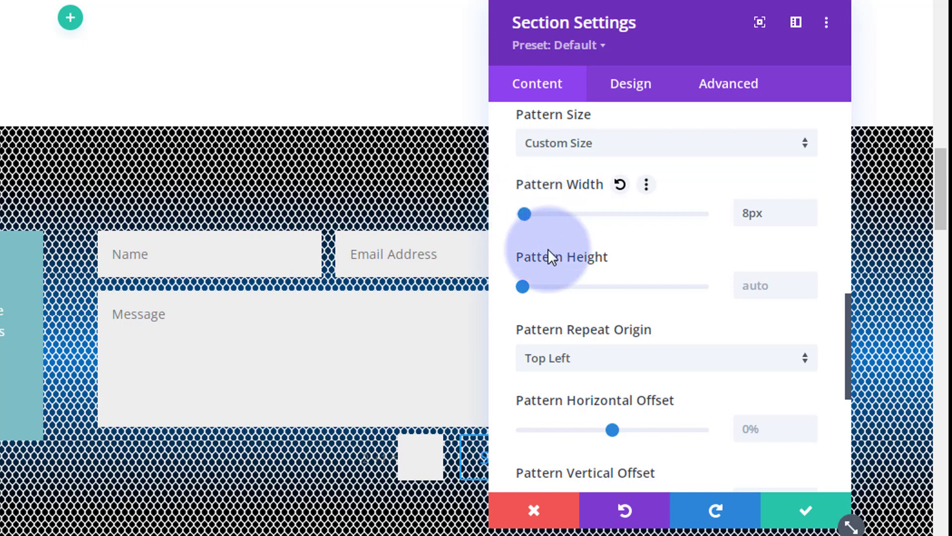
{"action": "scroll", "coordinate": [564, 272], "scroll_direction": "up", "scroll_amount": 3}
{"action": "scroll", "coordinate": [562, 268], "scroll_direction": "up", "scroll_amount": 2}
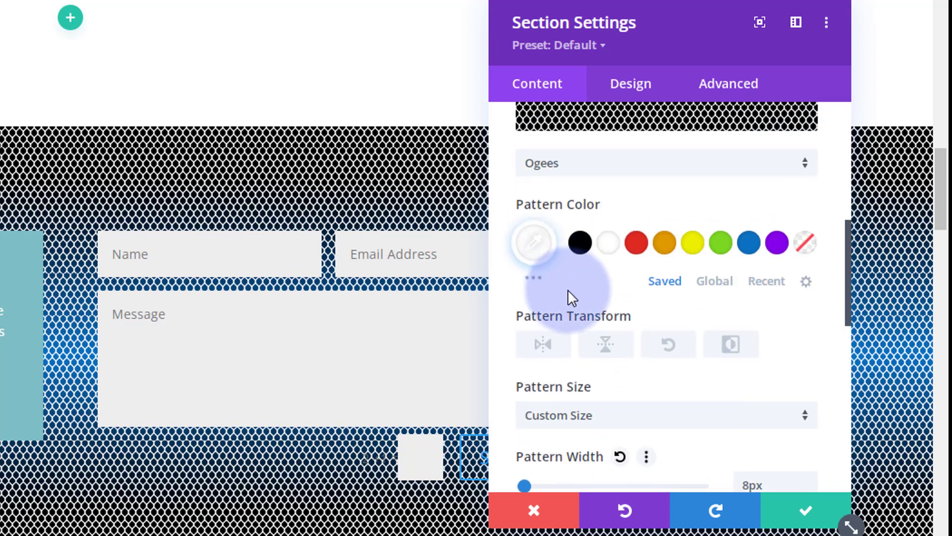
{"action": "left_click", "coordinate": [533, 240]}
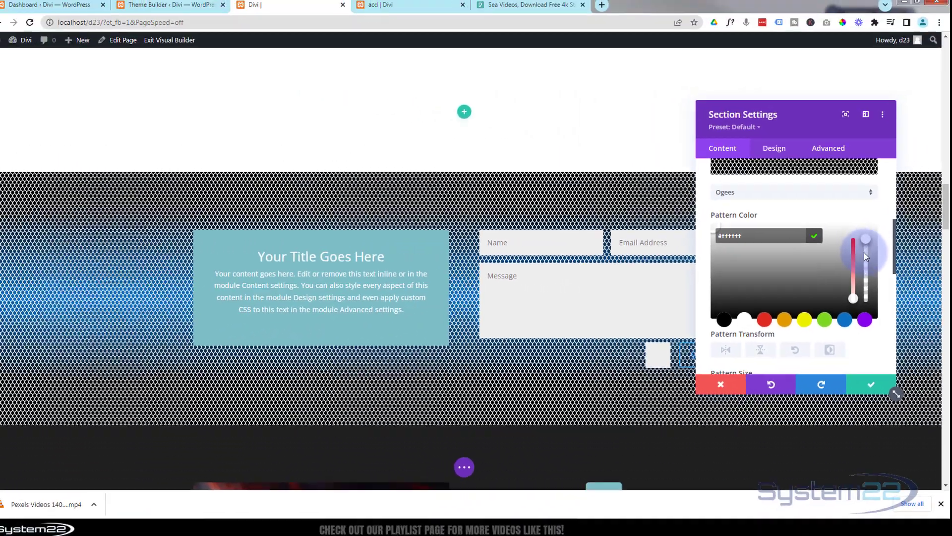
{"action": "left_click_drag", "start_coordinate": [865, 256], "coordinate": [867, 295]}
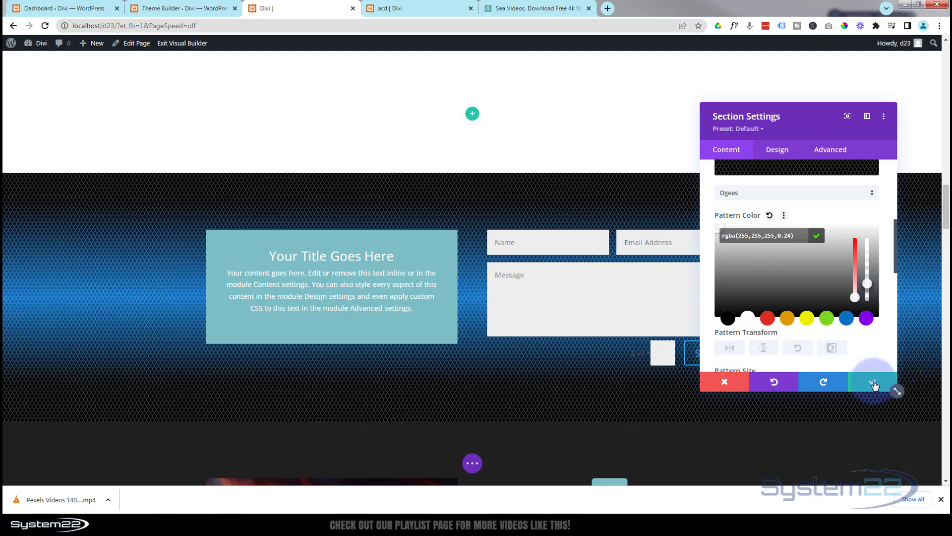
Confirm the pattern colour, close Section Settings and open the page-level builder options.
{"action": "left_click", "coordinate": [874, 385]}
{"action": "left_click", "coordinate": [873, 385]}
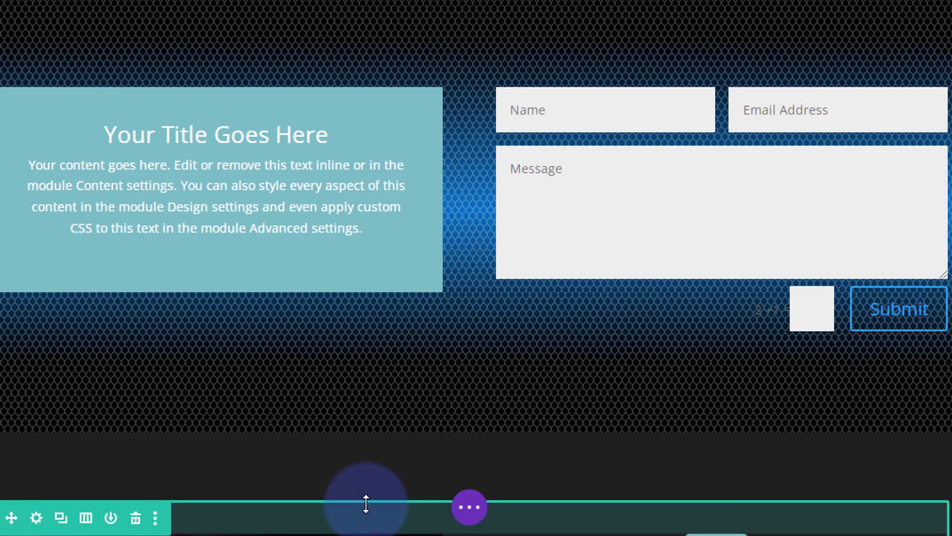
{"action": "scroll", "coordinate": [359, 461], "scroll_direction": "down", "scroll_amount": 2}
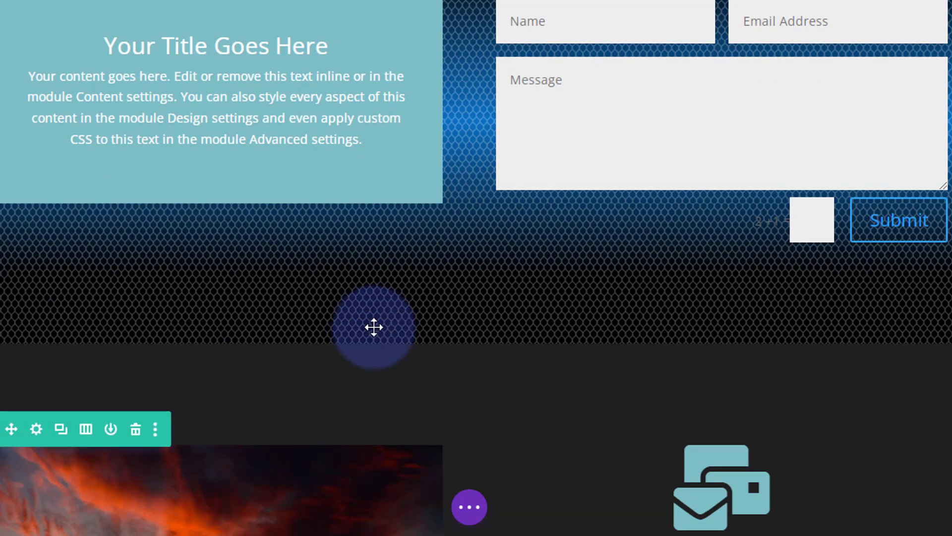
{"action": "left_click", "coordinate": [470, 507]}
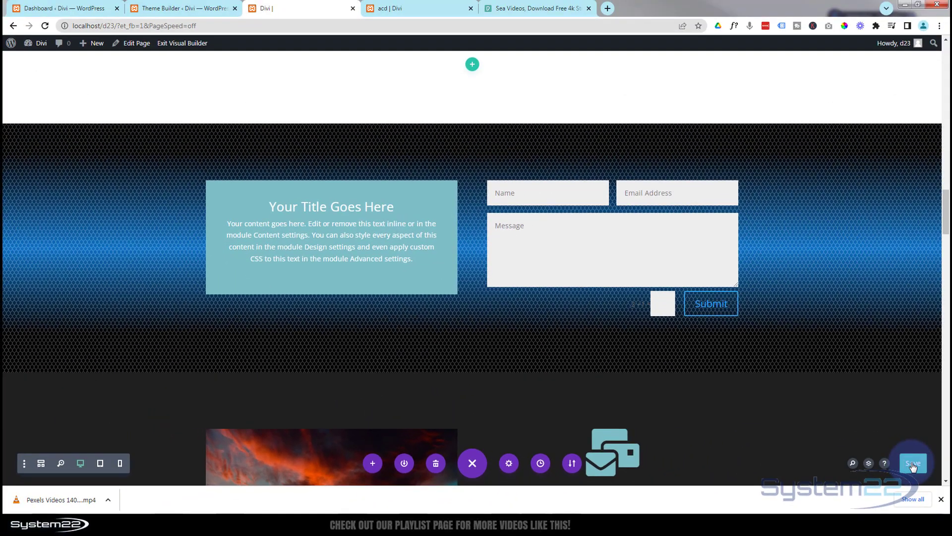
Exit the Visual Builder and scroll the live page down to the gradient contact section.
{"action": "left_click", "coordinate": [188, 43]}
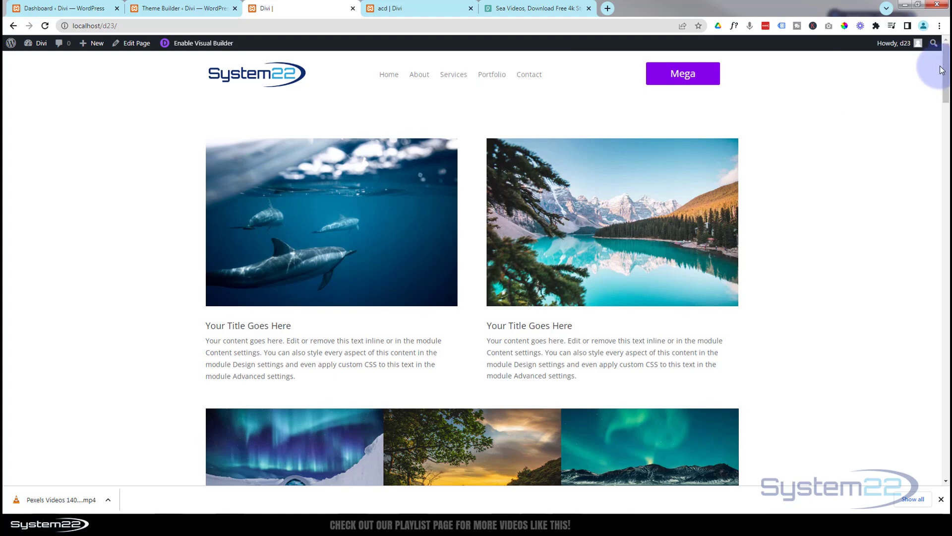
{"action": "left_click_drag", "start_coordinate": [947, 62], "coordinate": [948, 171]}
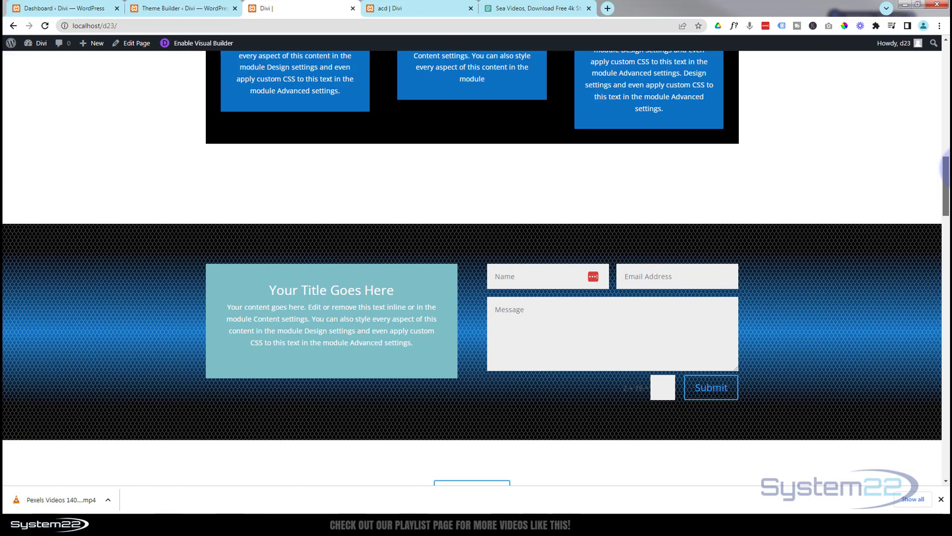
{"action": "left_click_drag", "start_coordinate": [947, 171], "coordinate": [947, 249]}
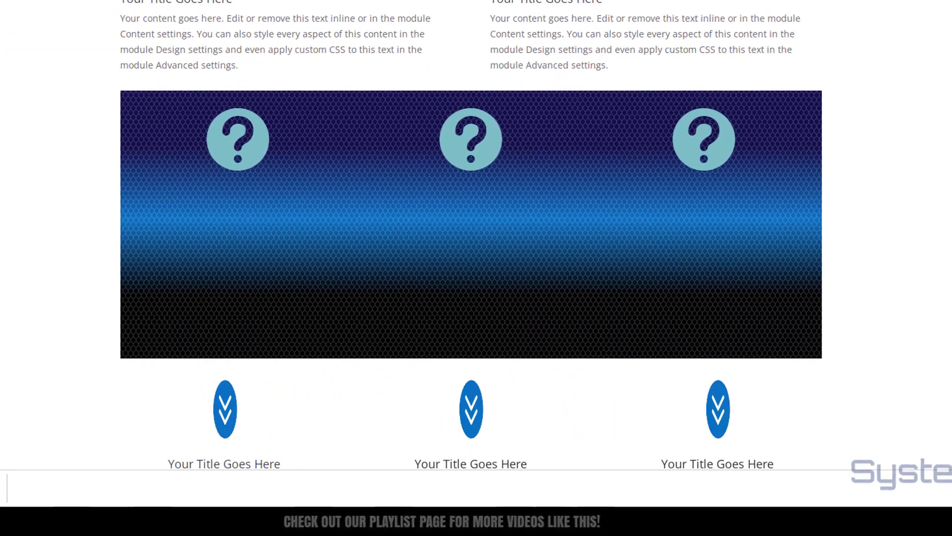